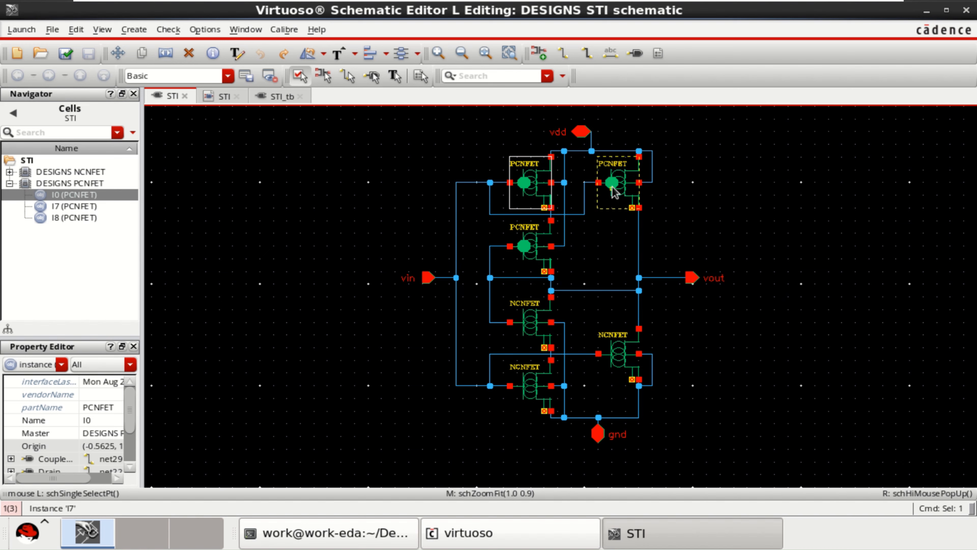
Select the PCNFET and NCNFET transistors of the STI schematic one after another to identify them.
click(597, 197)
click(526, 247)
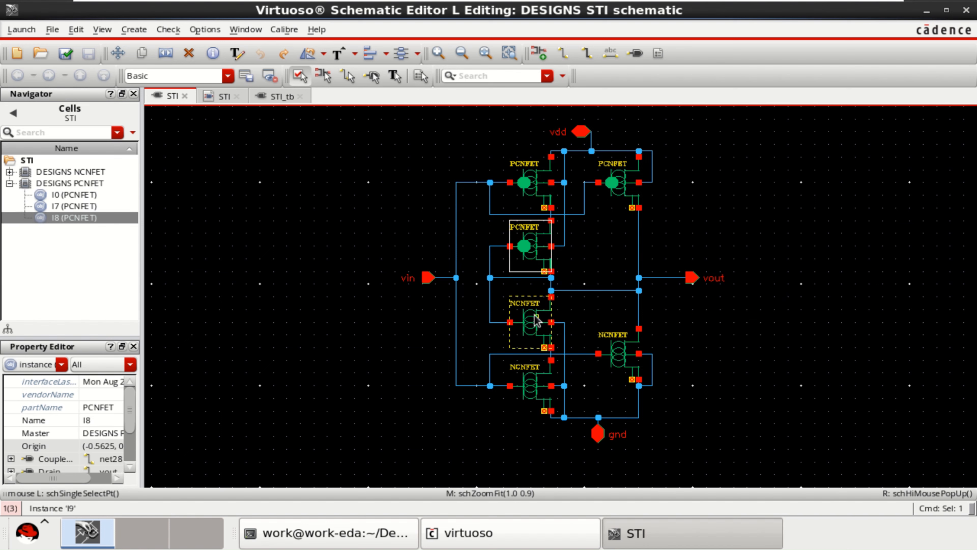
click(537, 307)
click(531, 383)
click(630, 347)
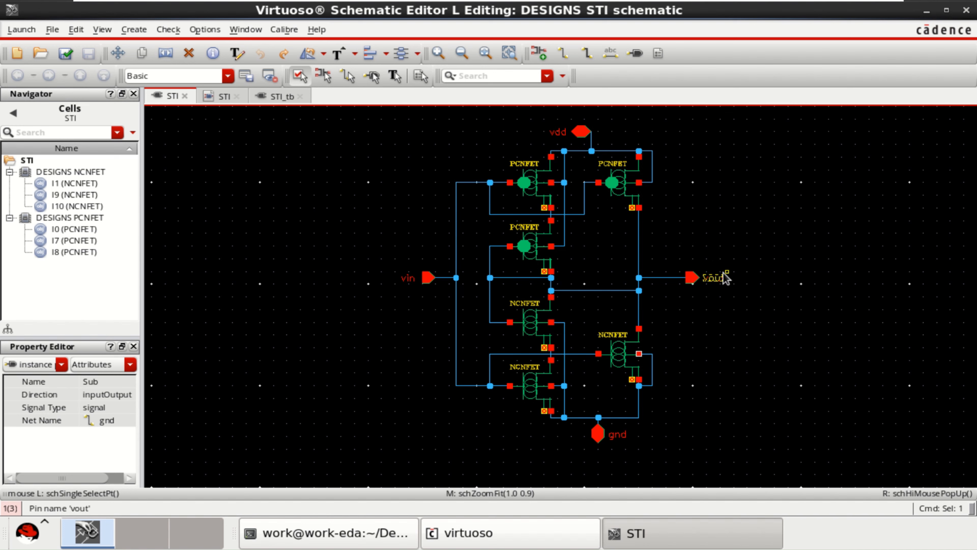
Open the properties of the upper-left PCNFET (I0), enlarge the dialog and show the CDF parameters of the veriloga view.
click(537, 188)
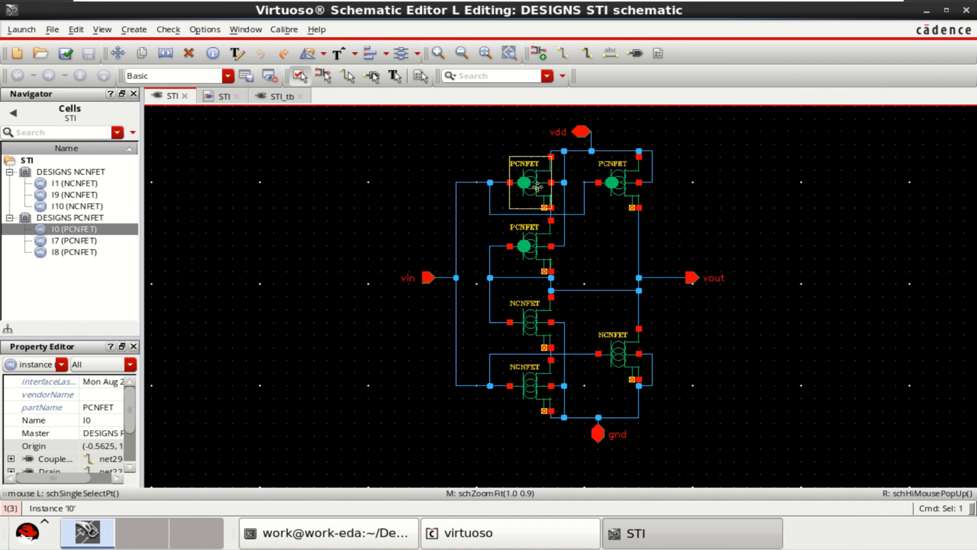
key(q)
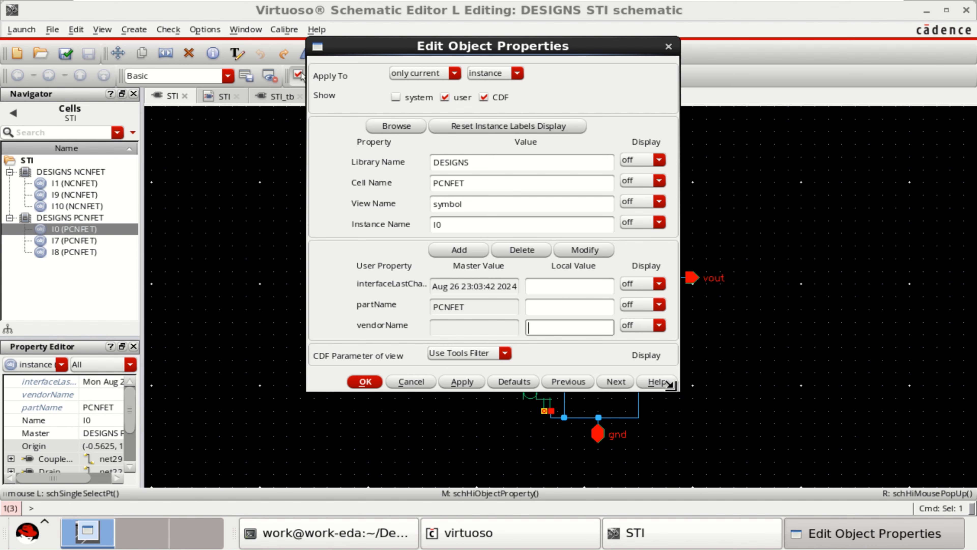
drag(679, 399, 686, 473)
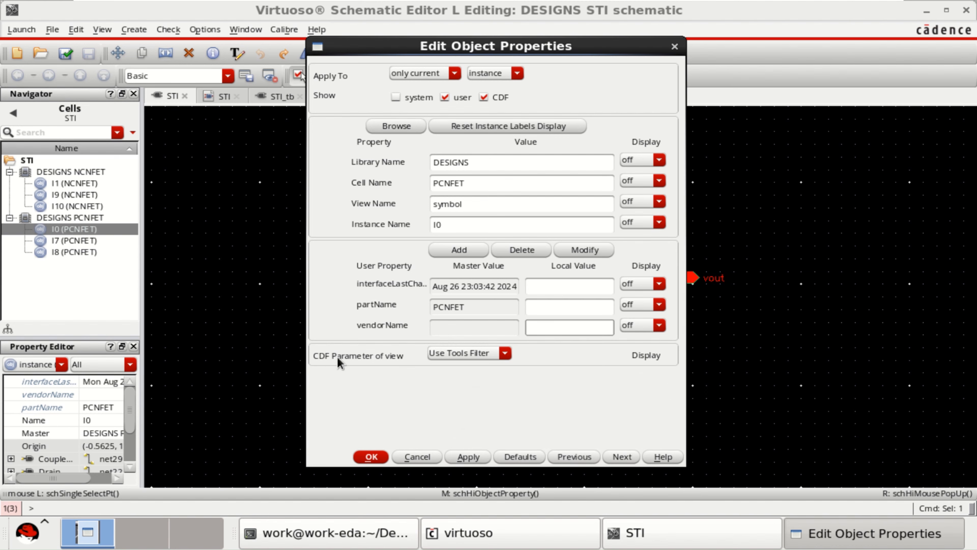
click(471, 356)
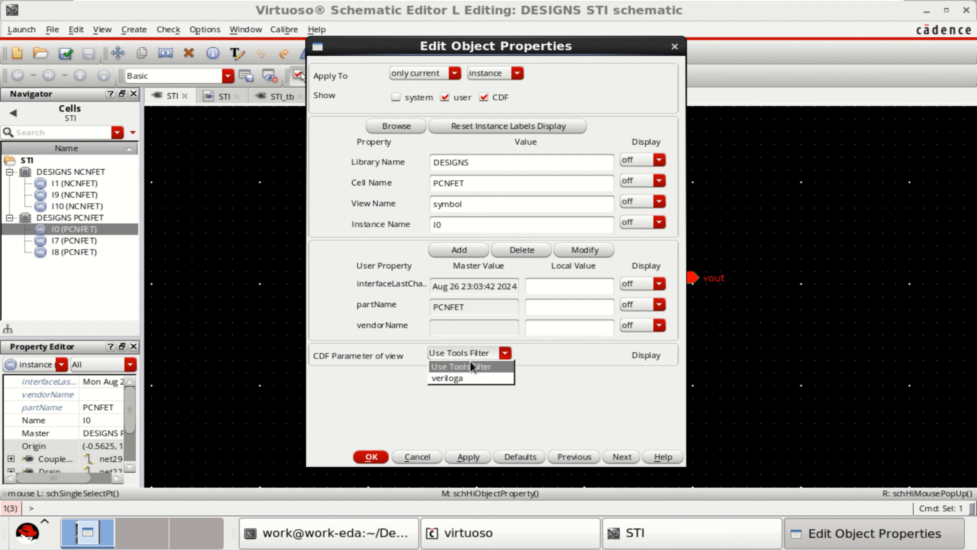
click(467, 378)
scroll(571, 363, down, 5)
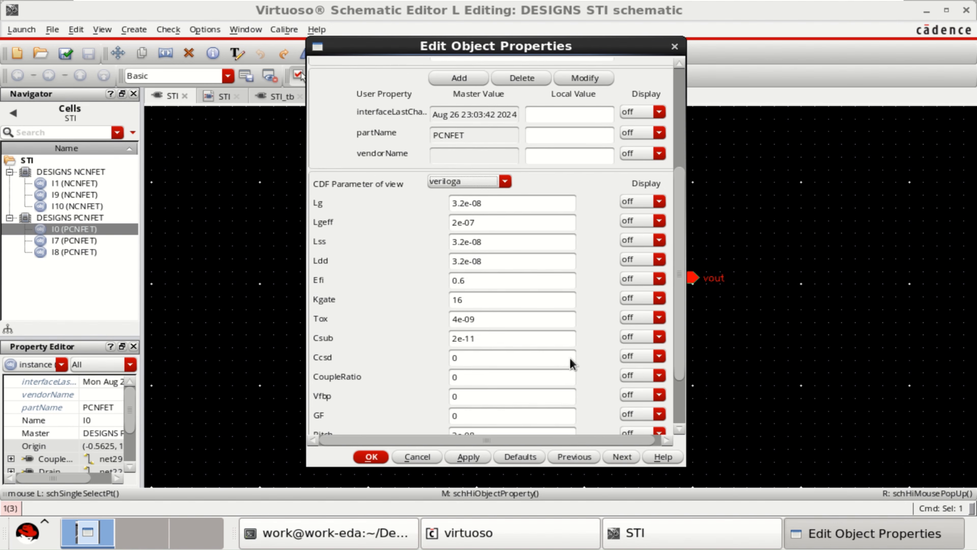
scroll(571, 363, down, 2)
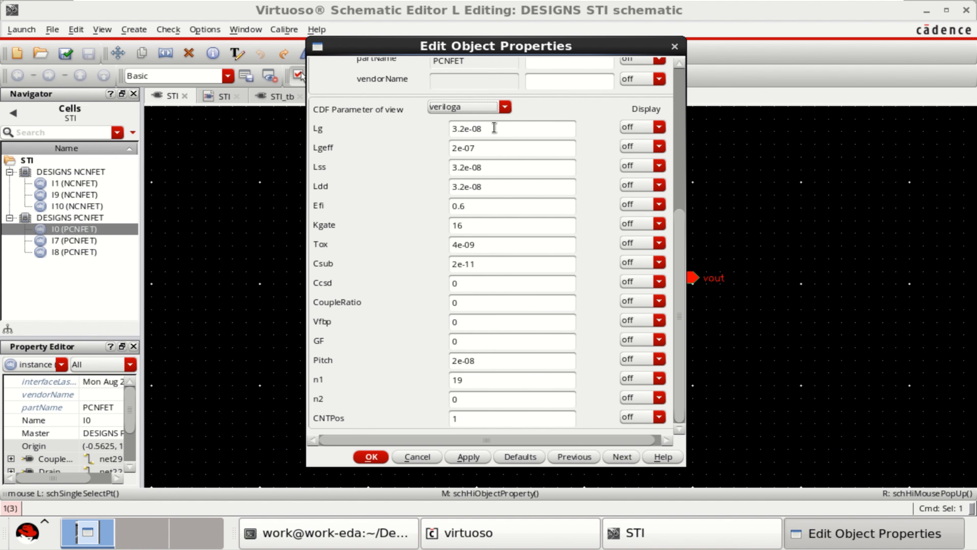
Examine the Lg, Lgeff, n1 and n2 parameters of PCNFET I0 and close its properties.
drag(494, 127, 416, 128)
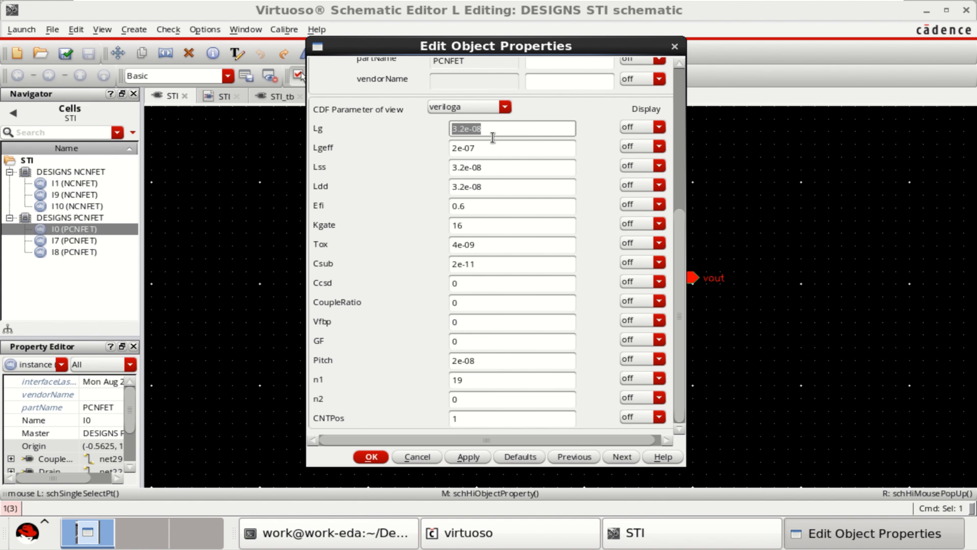
drag(486, 148, 410, 153)
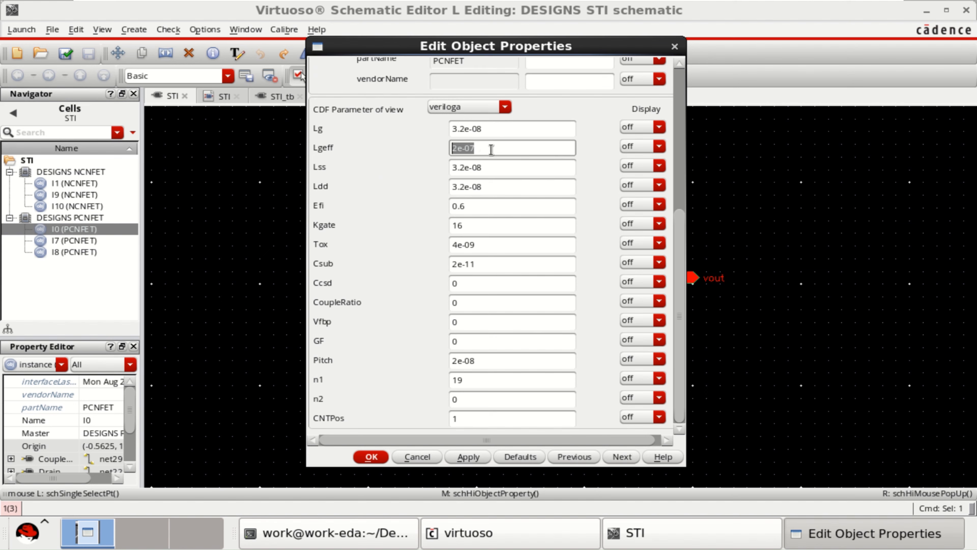
click(486, 385)
double_click(484, 405)
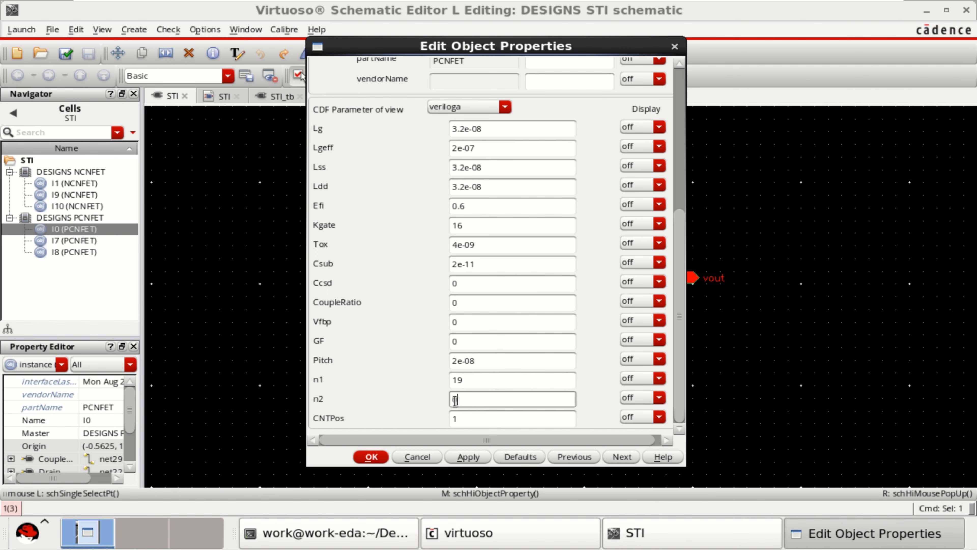
drag(499, 45, 238, 57)
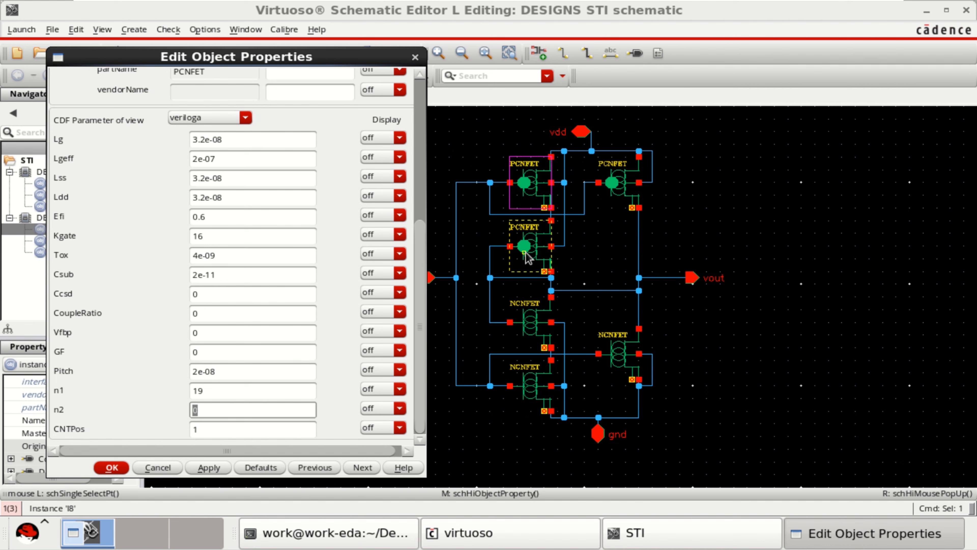
scroll(279, 240, up, 3)
scroll(275, 235, down, 3)
click(116, 467)
Review the veriloga CDF parameters of the upper-right PCNFET (I7), especially n1, and close its properties.
click(617, 182)
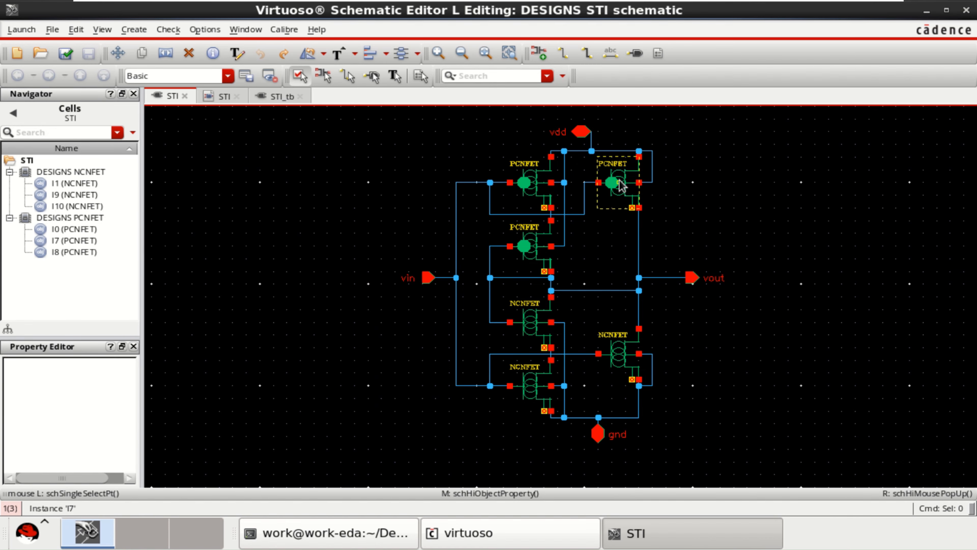
key(q)
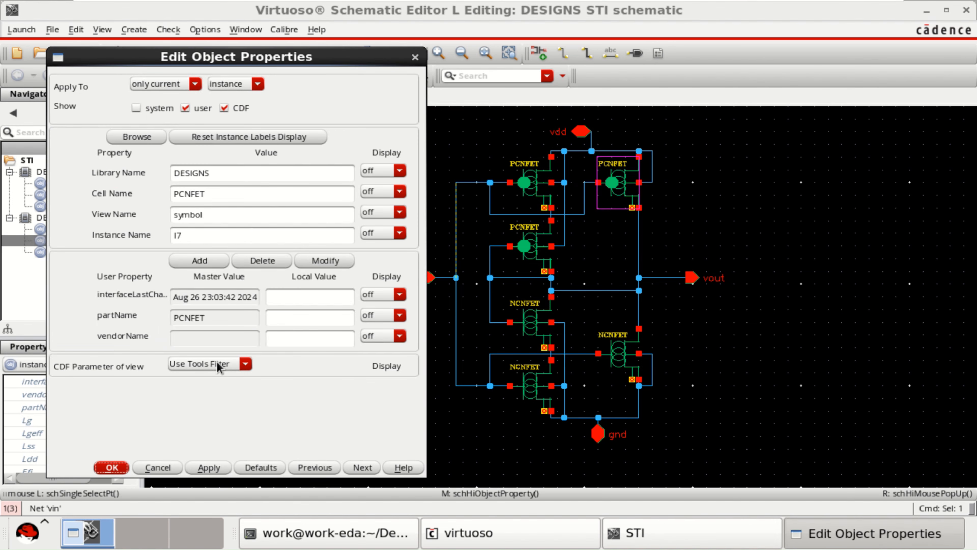
click(218, 364)
click(214, 394)
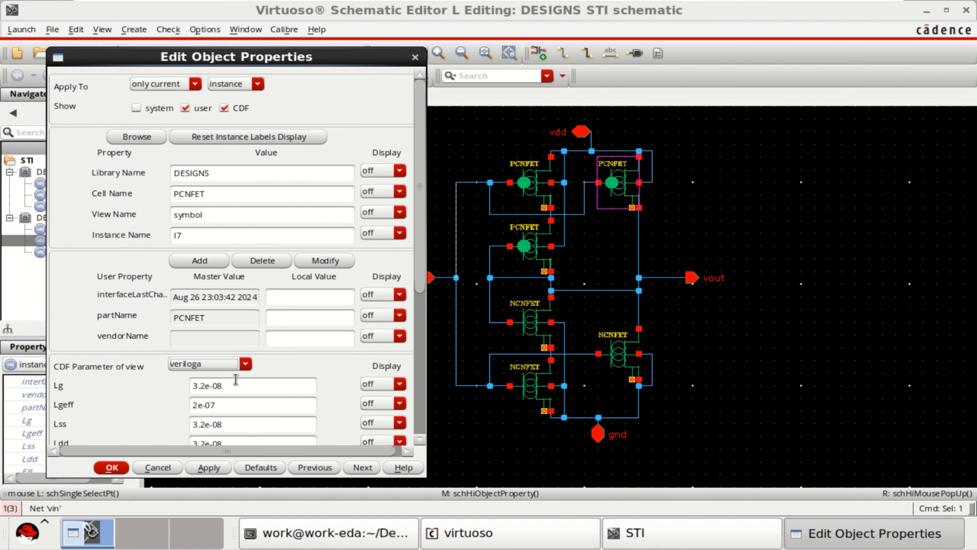
scroll(306, 387, down, 5)
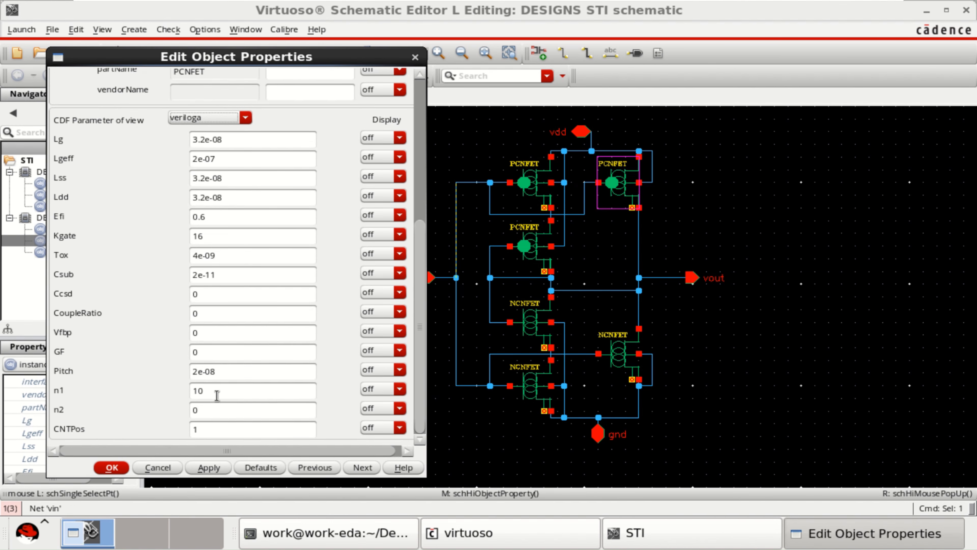
drag(214, 393, 152, 388)
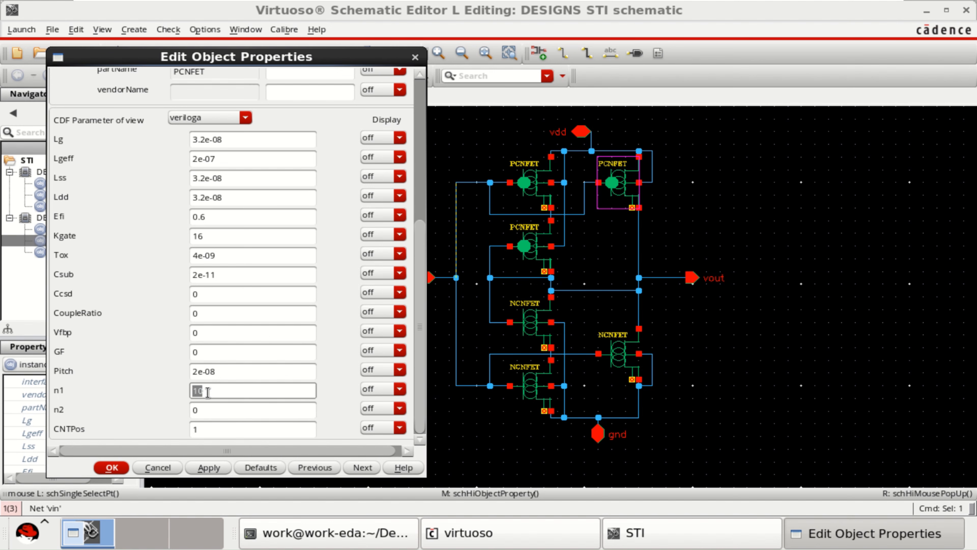
click(116, 468)
click(455, 415)
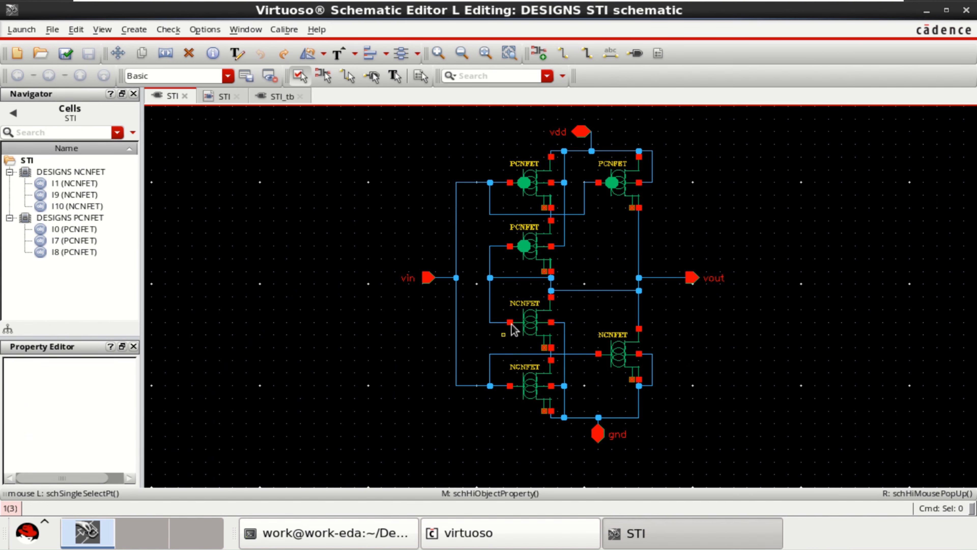
Review the veriloga CDF parameters of the upper-left NCNFET (I9), especially n1 and n2, and close its properties.
click(530, 325)
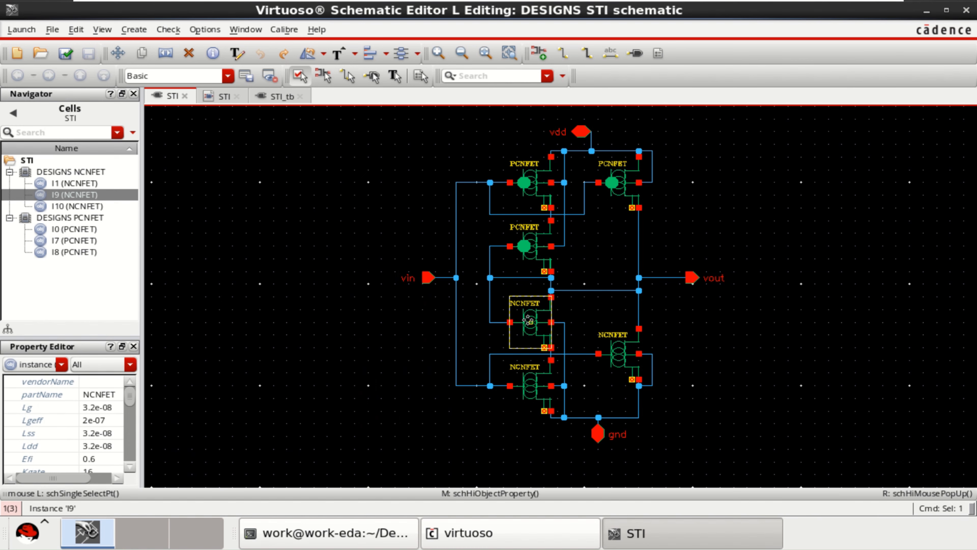
key(q)
click(208, 344)
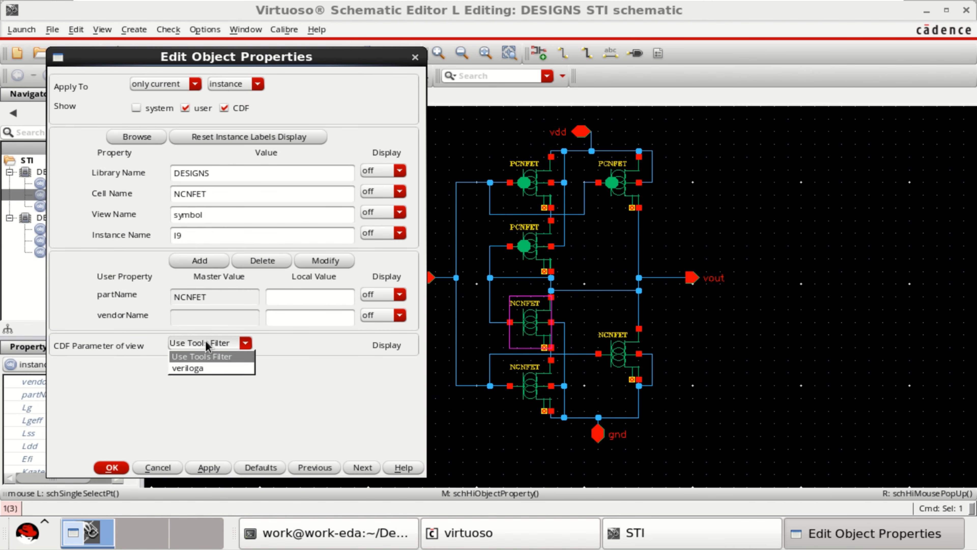
click(200, 369)
scroll(218, 372, down, 5)
click(220, 391)
key(Tab)
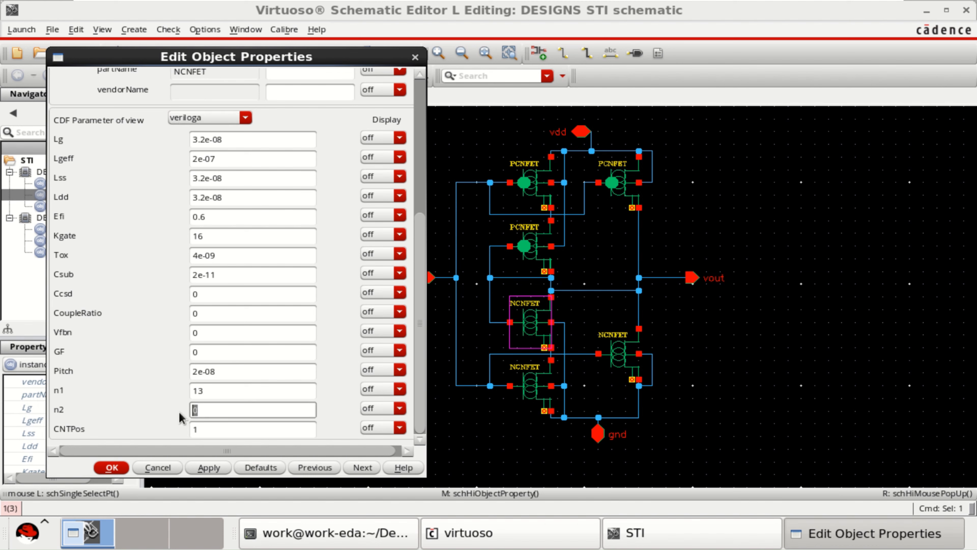
key(shift+Tab)
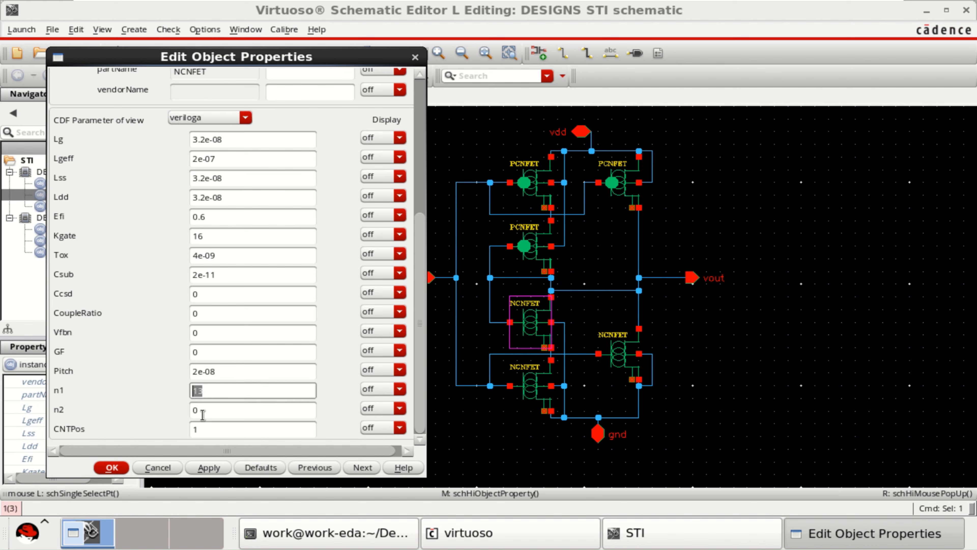
scroll(258, 247, up, 3)
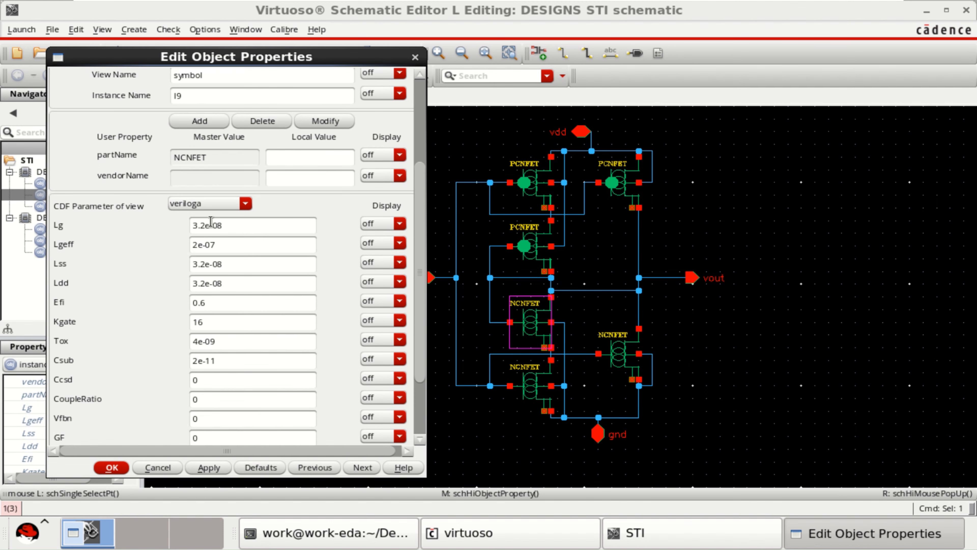
click(111, 467)
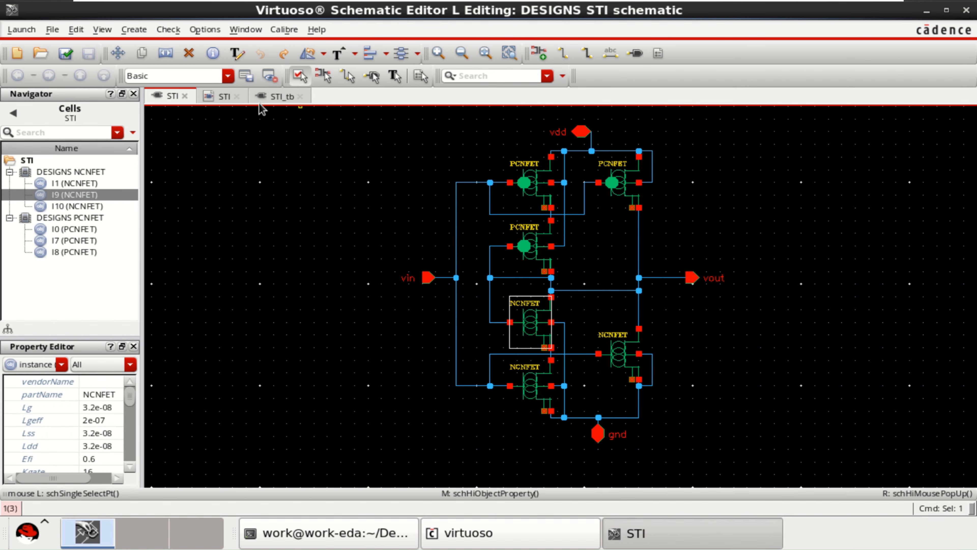
View the STI symbol and bring up the STI_tb testbench schematic.
click(224, 96)
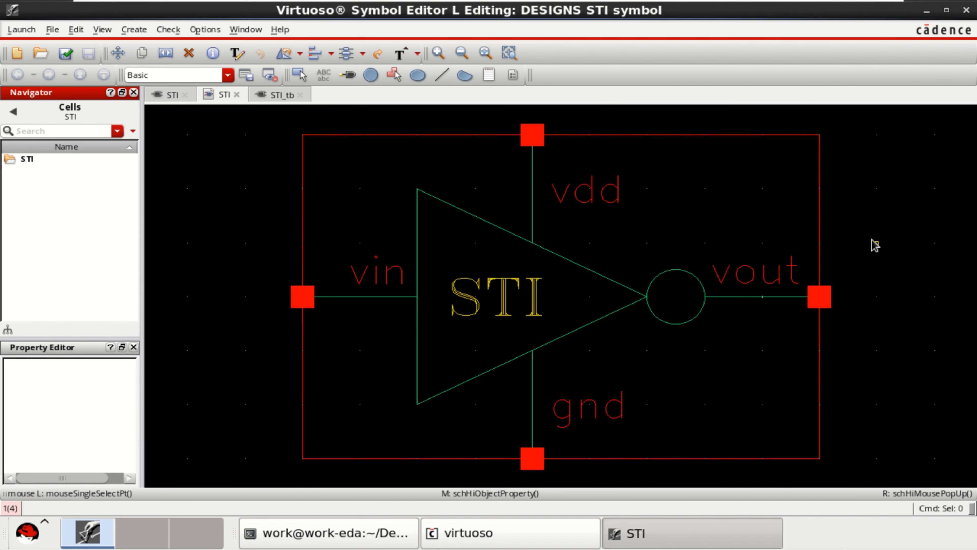
click(277, 98)
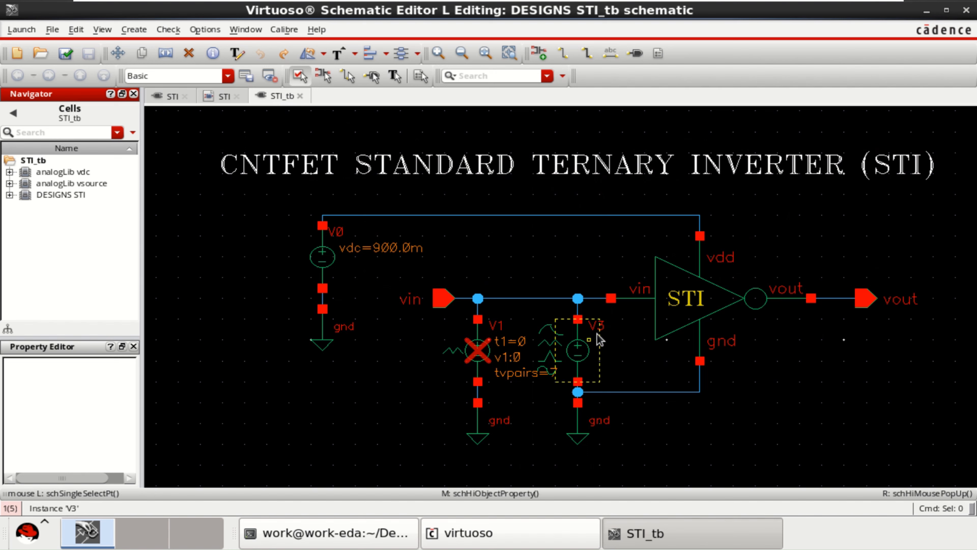
Open the properties of the ignored voltage source V1 and check its library name and cell name.
click(479, 353)
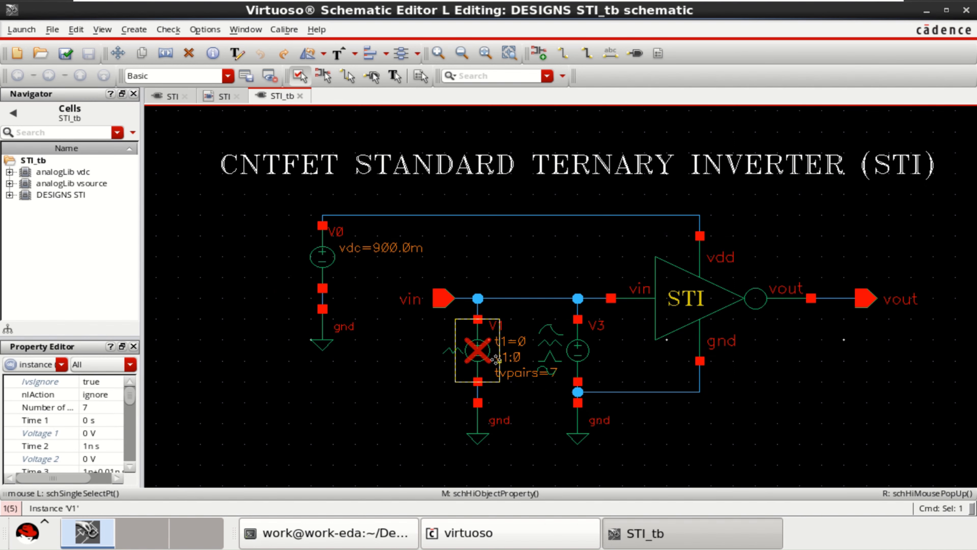
key(q)
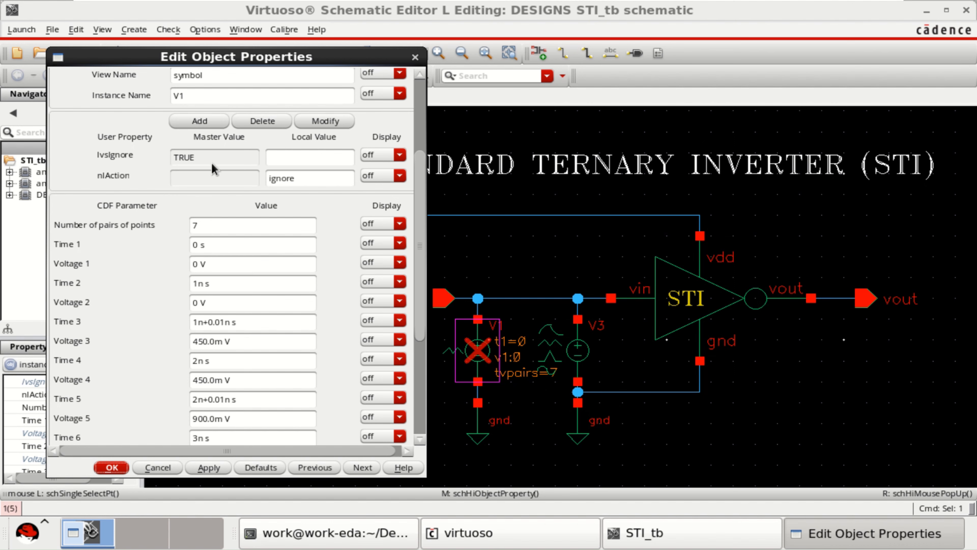
scroll(214, 160, up, 2)
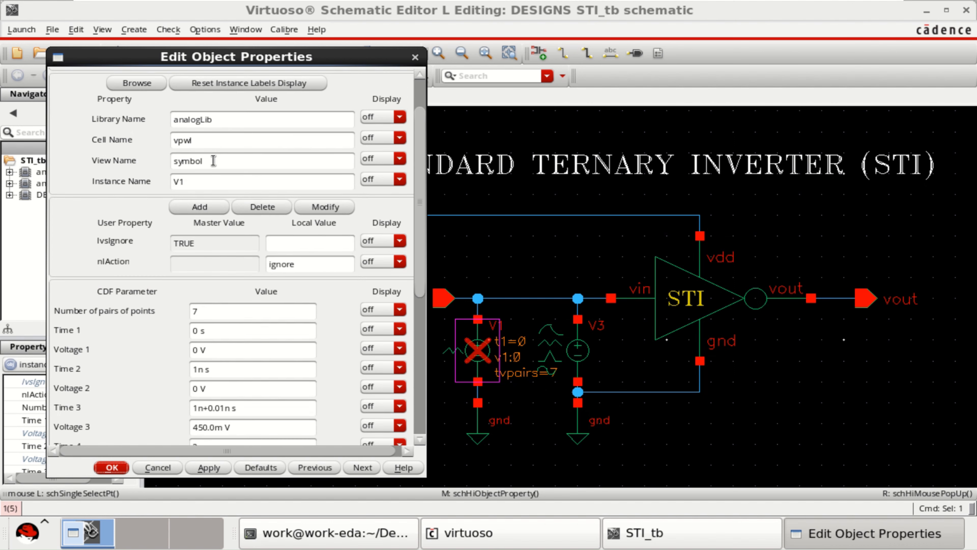
double_click(219, 122)
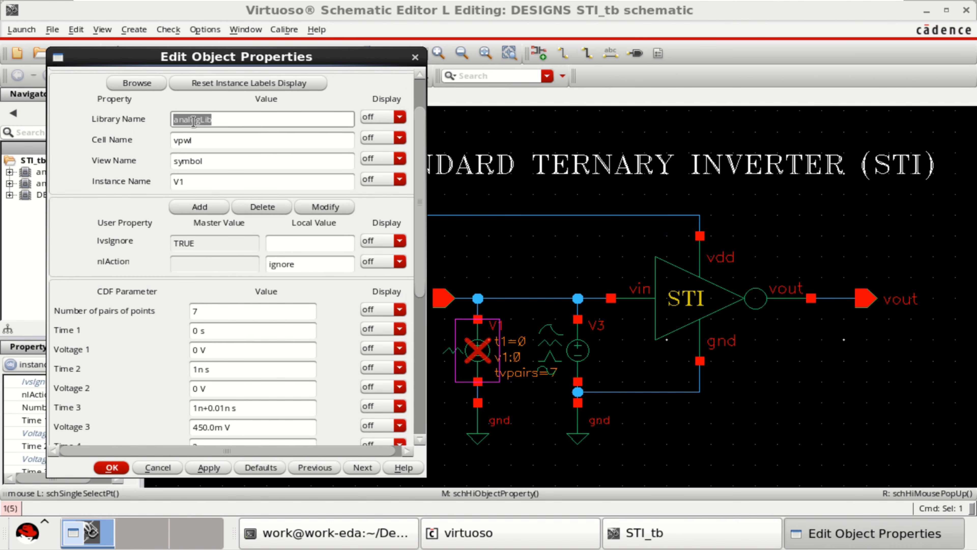
double_click(207, 141)
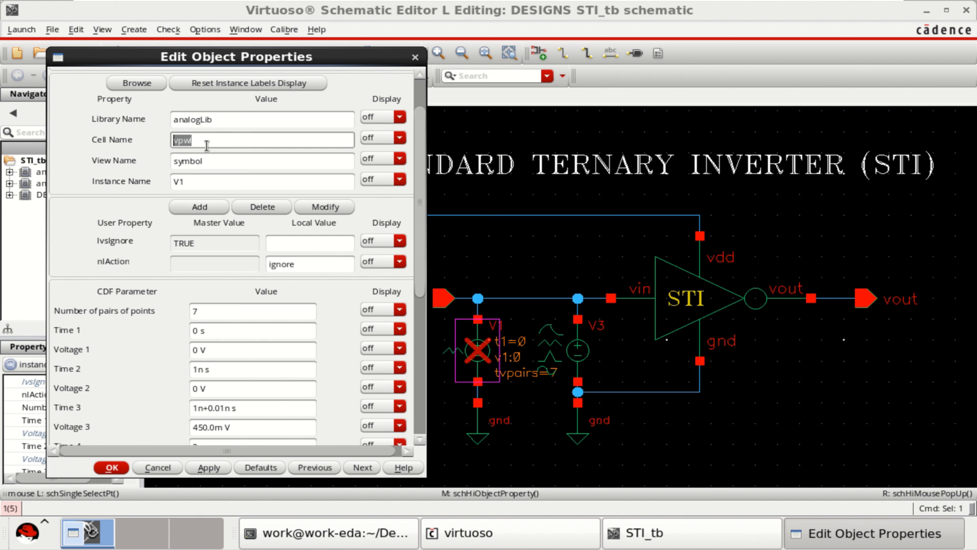
click(185, 147)
Review the number of point pairs and the time and voltage values of source V1, and close its properties.
scroll(220, 333, down, 2)
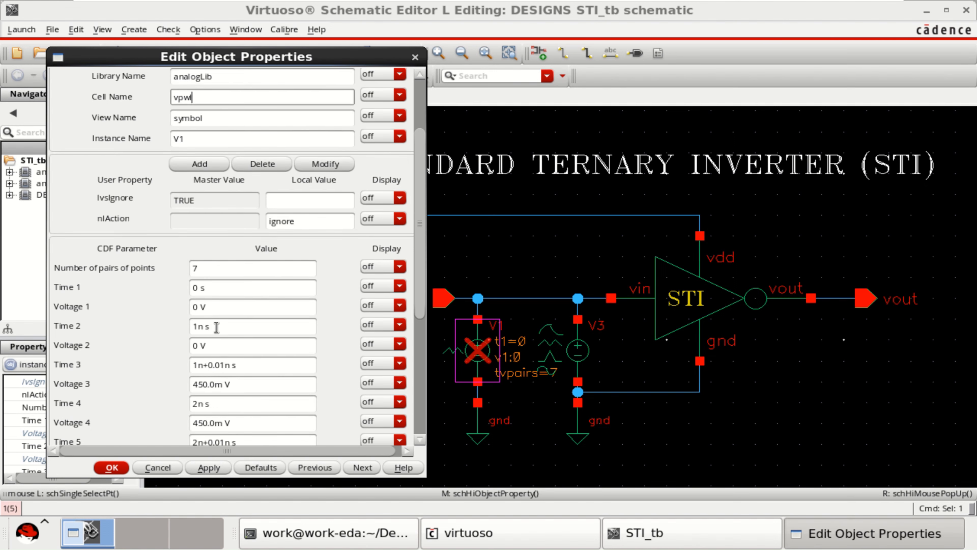
scroll(194, 213, down, 2)
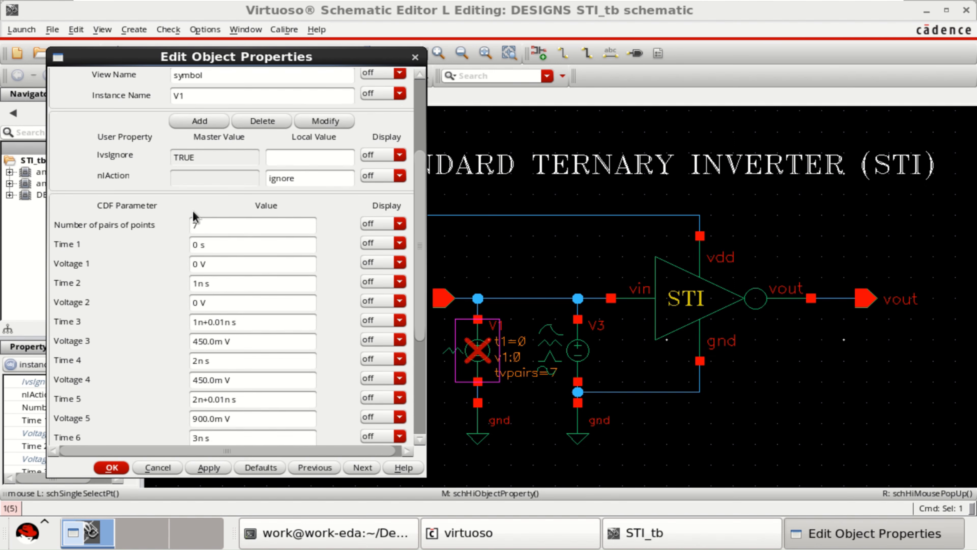
drag(208, 222, 174, 222)
scroll(227, 234, down, 8)
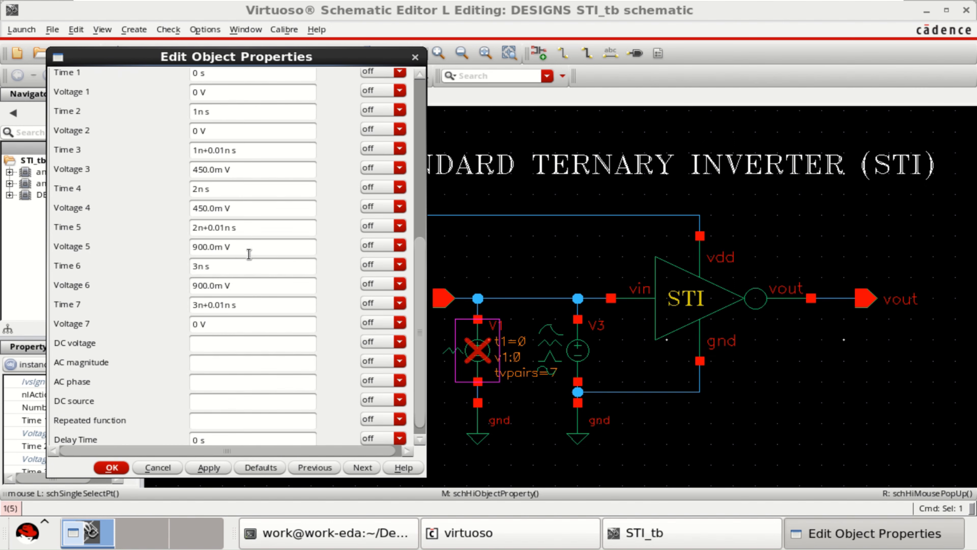
scroll(231, 226, up, 4)
click(214, 140)
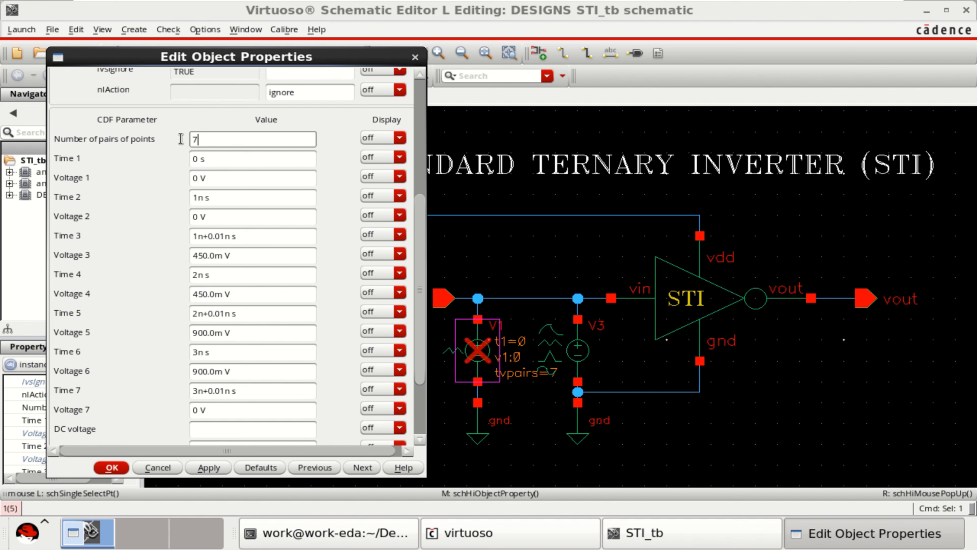
drag(181, 139, 175, 146)
scroll(214, 198, up, 5)
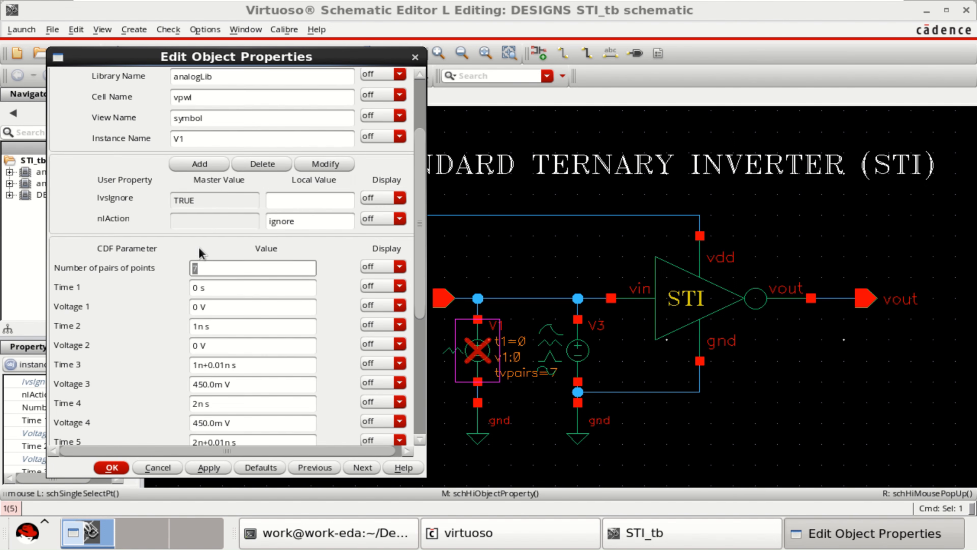
scroll(239, 352, down, 4)
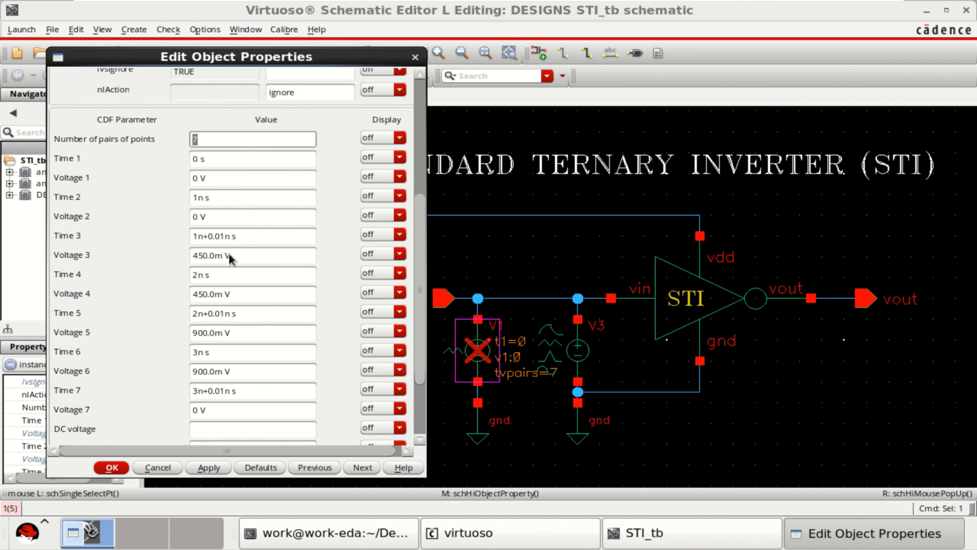
click(121, 471)
click(382, 423)
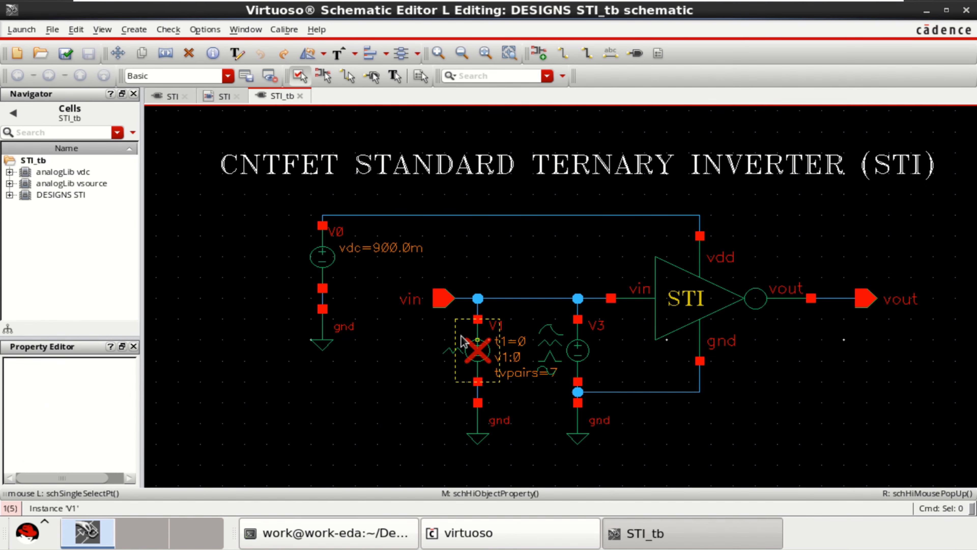
Reopen the properties of V1, check the Time 7 value and close them.
click(477, 356)
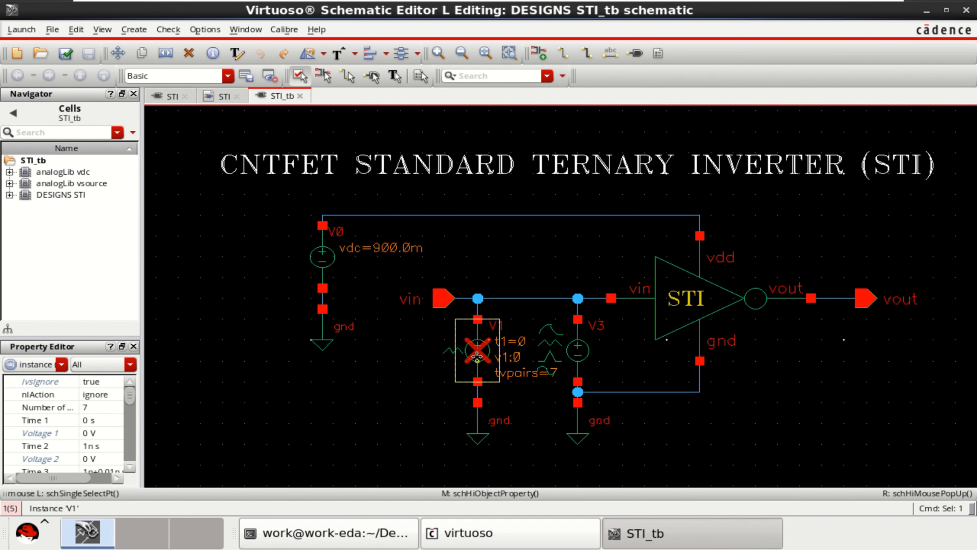
middle_click(477, 356)
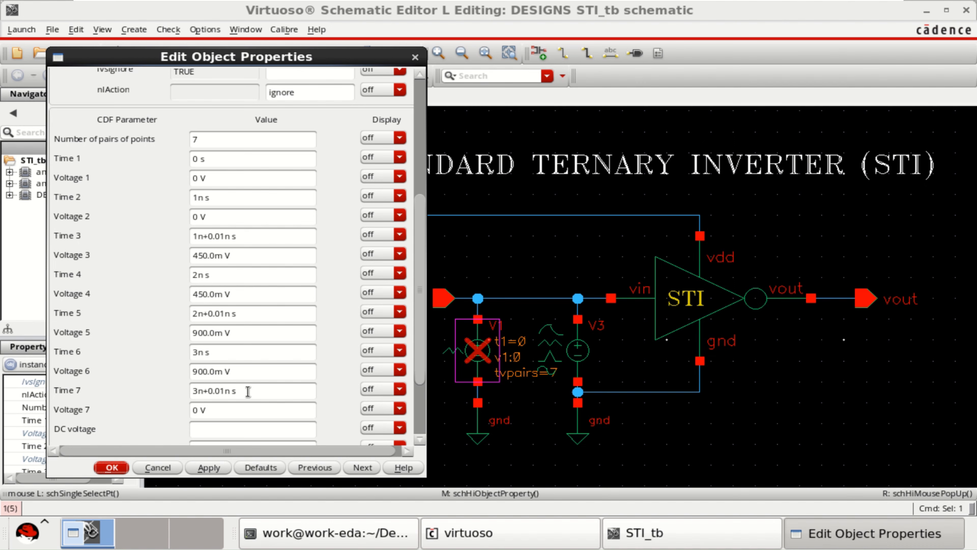
drag(248, 391, 188, 392)
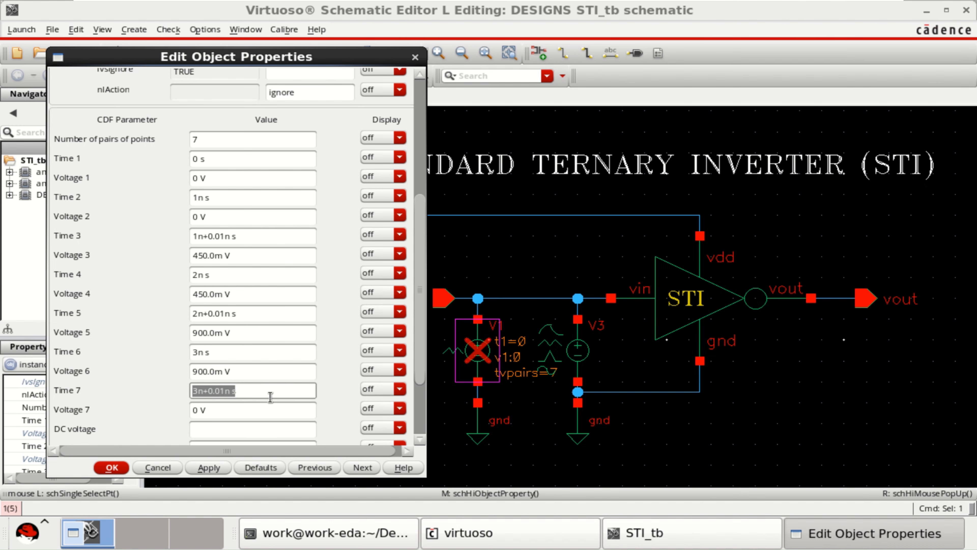
click(115, 467)
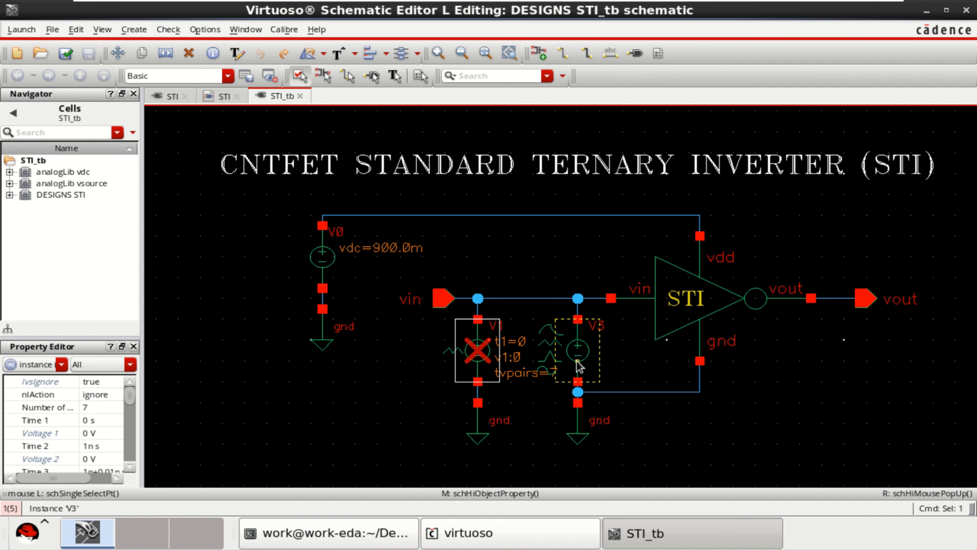
Open the properties of input source V3 and check its library name and cell name.
click(569, 349)
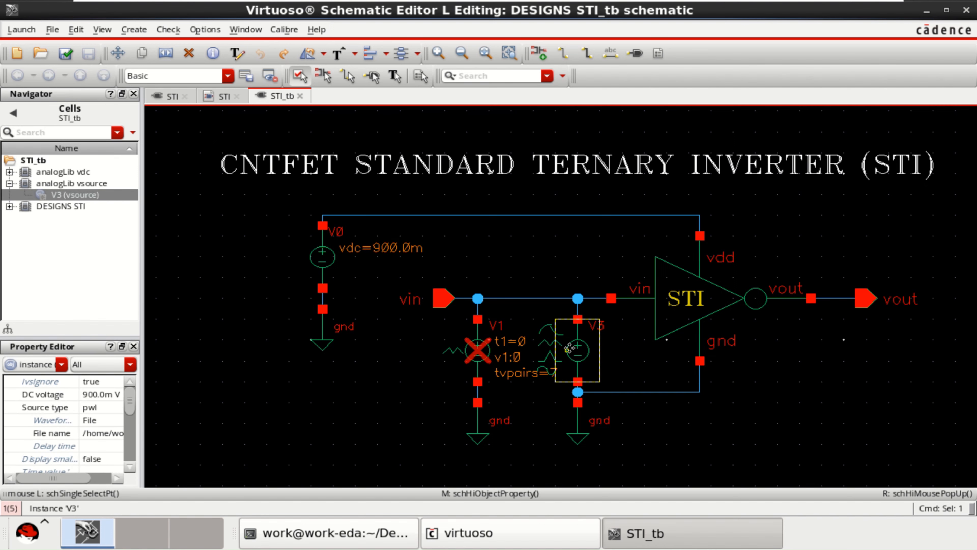
key(q)
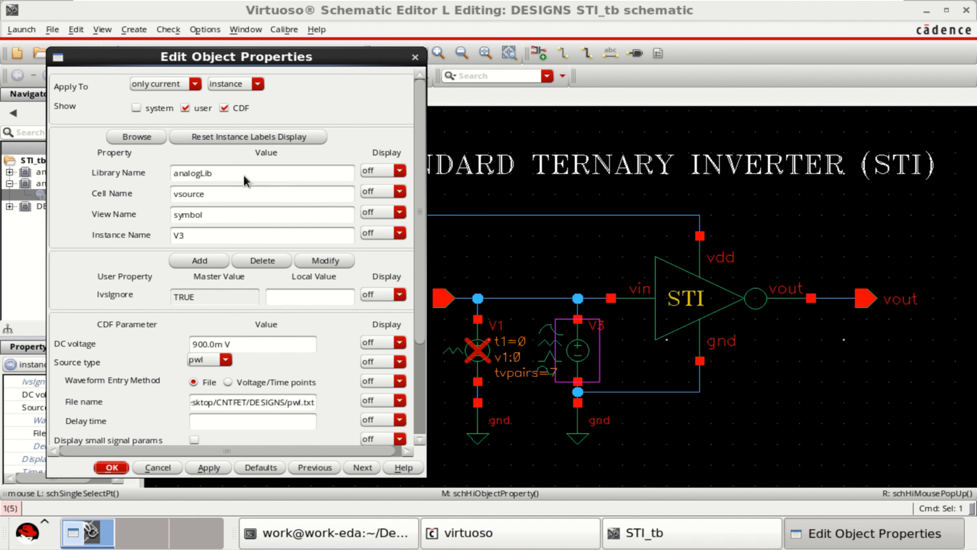
double_click(238, 174)
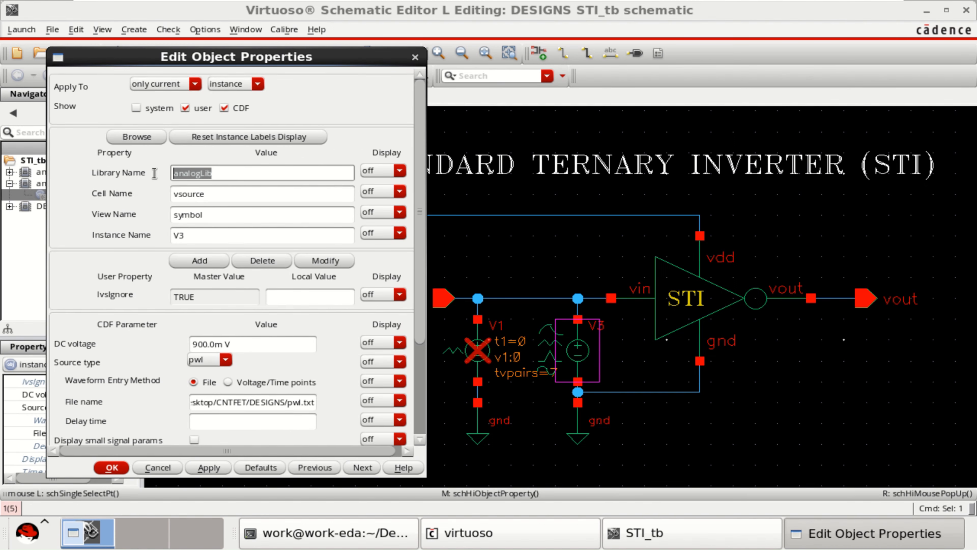
double_click(231, 194)
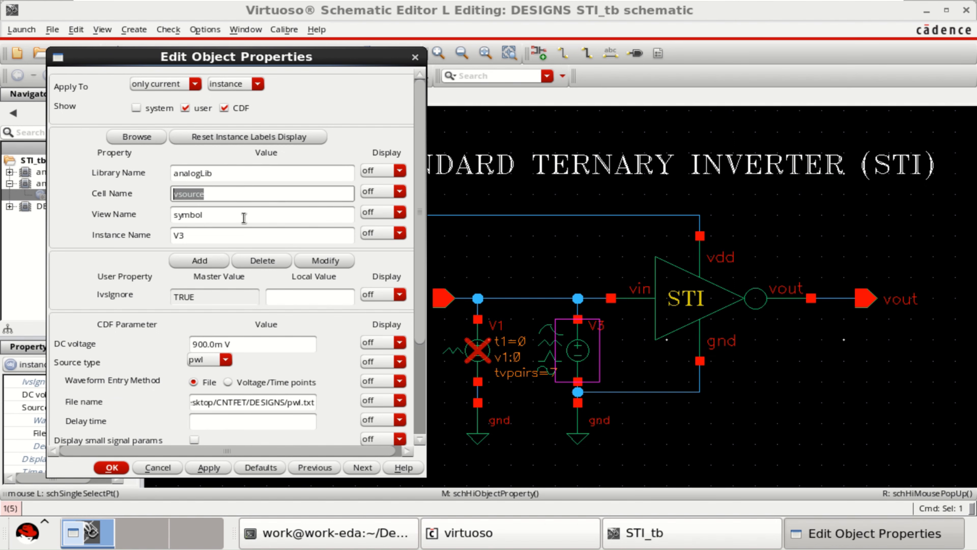
click(245, 216)
Check V3's DC voltage and browse its source types, keeping pwl selected.
scroll(255, 227, down, 3)
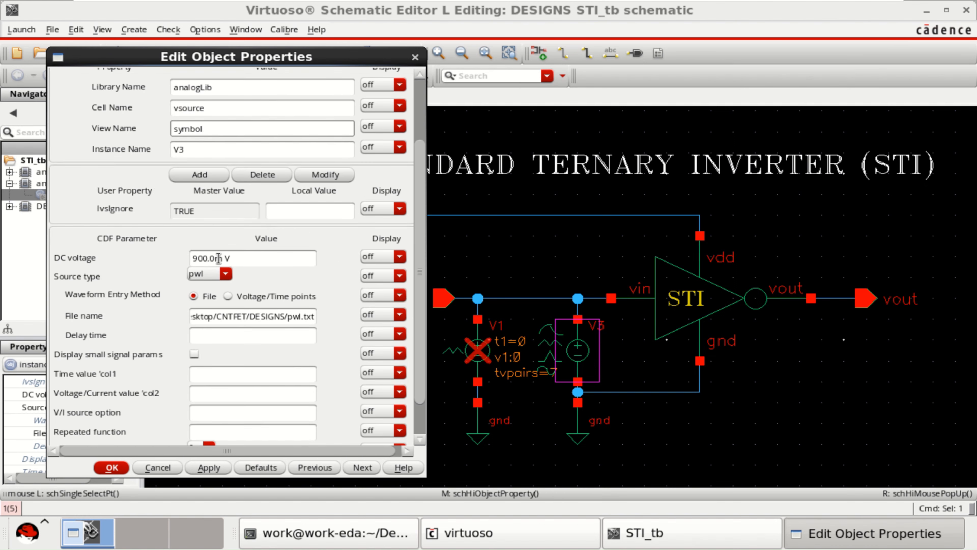
drag(242, 258, 193, 258)
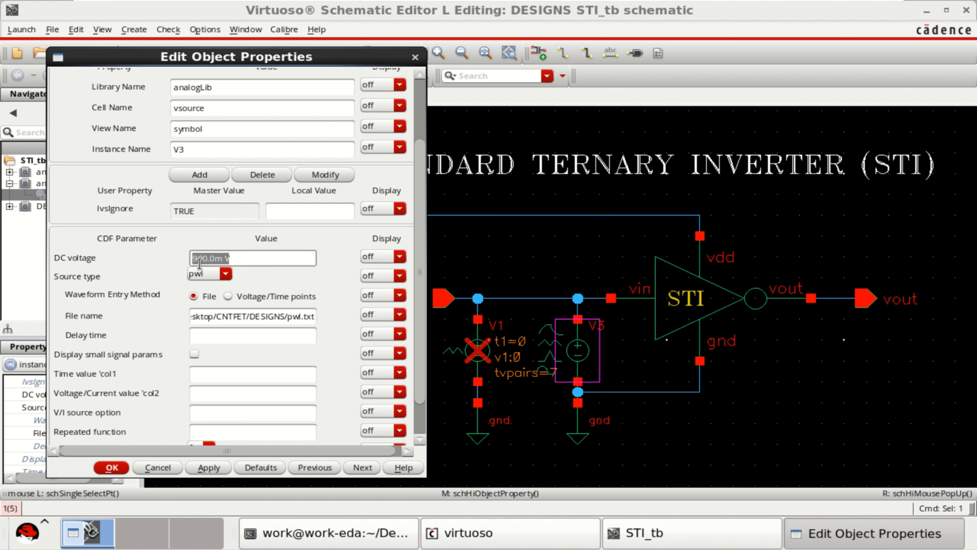
click(248, 258)
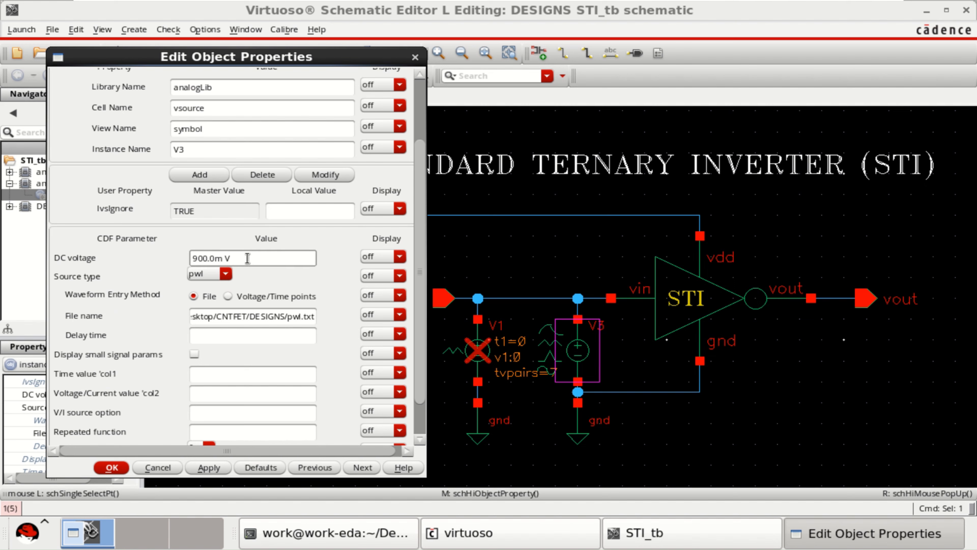
click(208, 274)
click(207, 333)
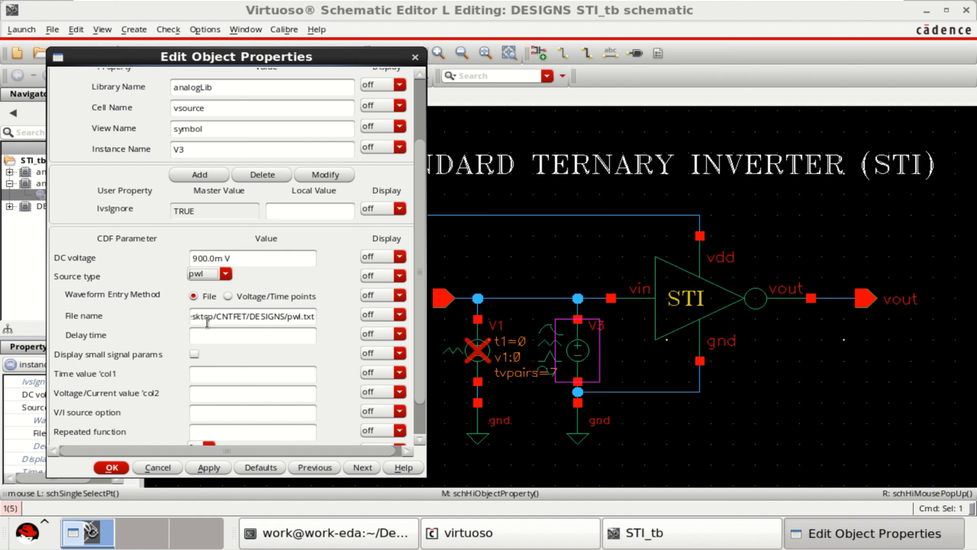
click(226, 274)
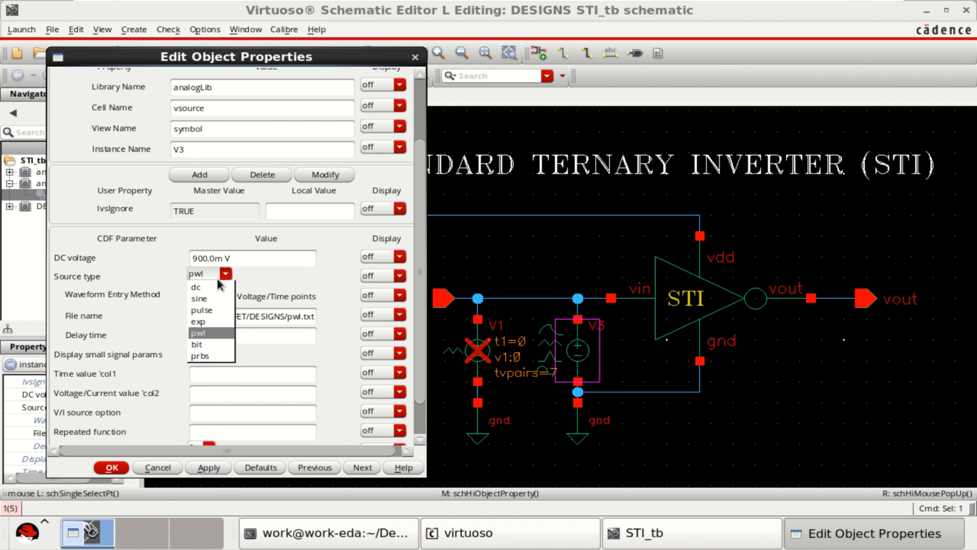
click(214, 335)
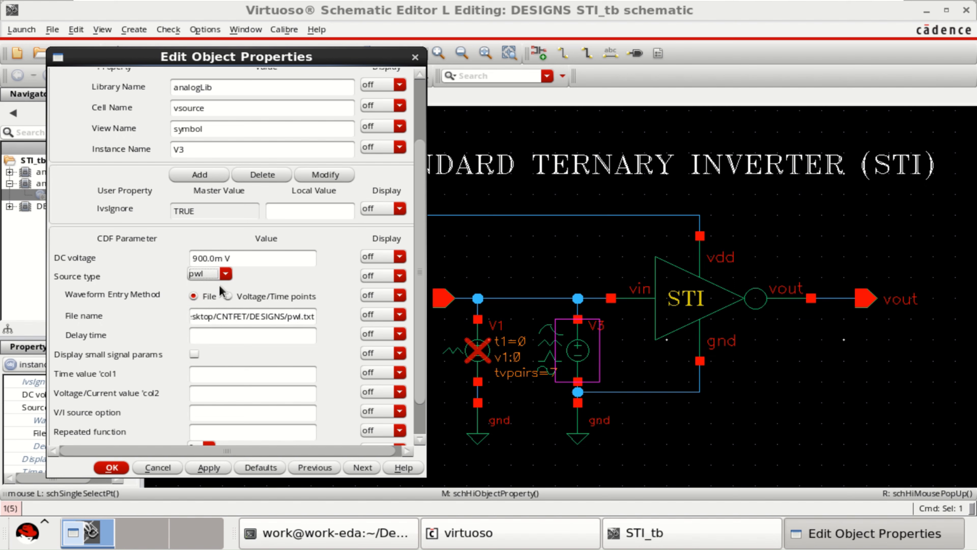
Check V3's File waveform entry method and the path of its waveform file.
click(205, 317)
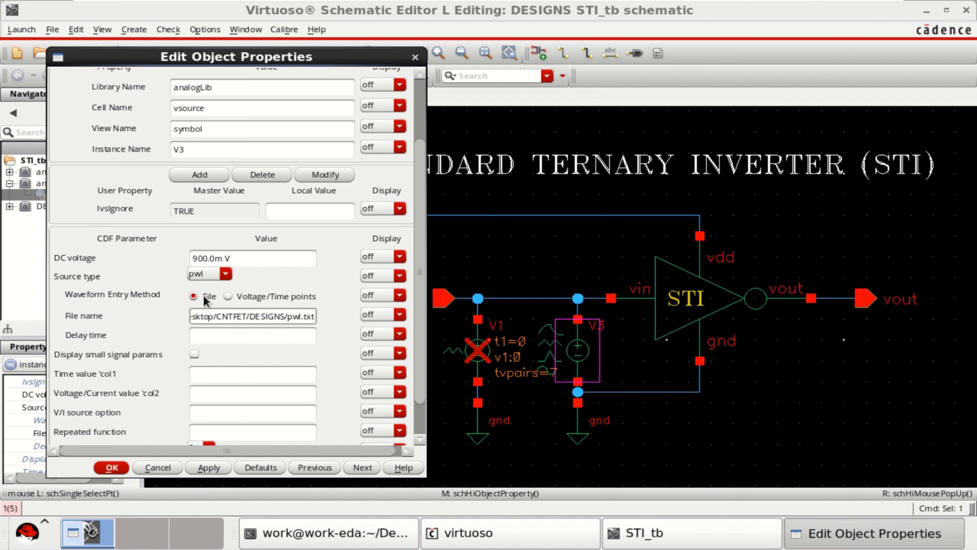
drag(195, 320, 167, 322)
click(255, 316)
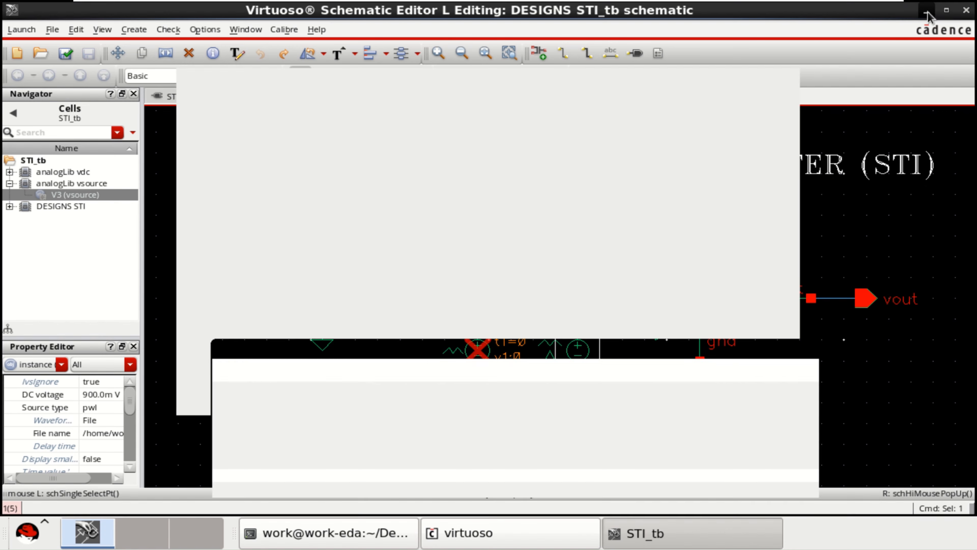
Minimize the open windows and open pwl.txt from the DESIGNS folder inside the desktop's CNTFET folder in gedit.
click(927, 11)
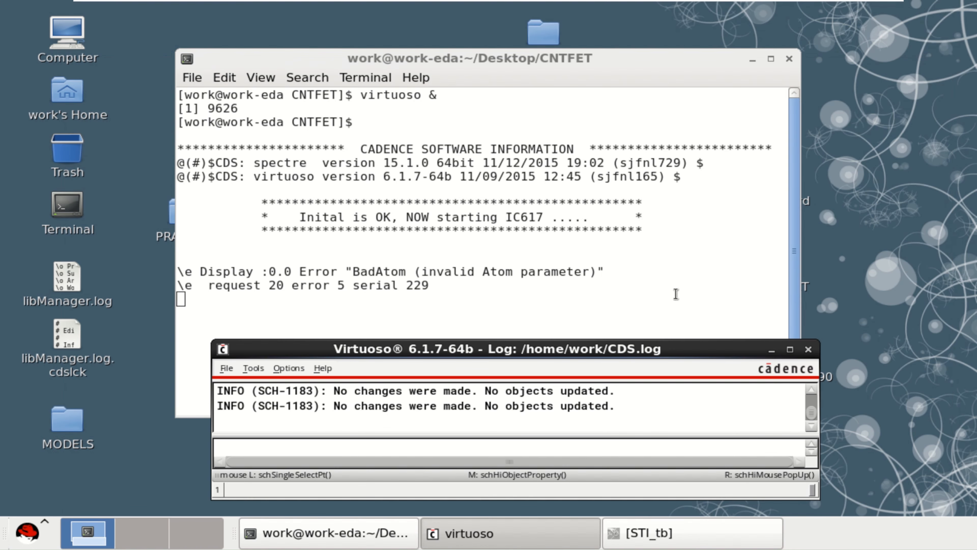
click(752, 59)
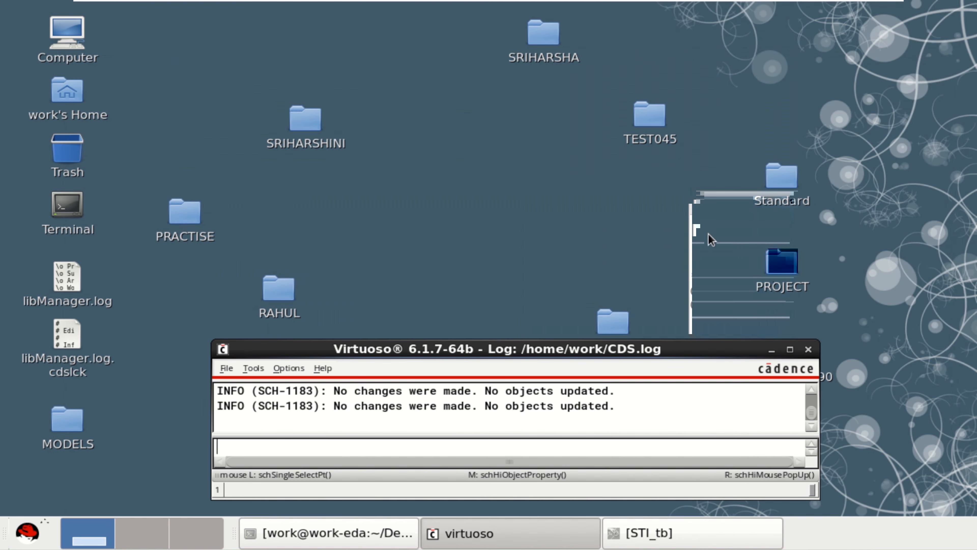
click(771, 350)
double_click(365, 378)
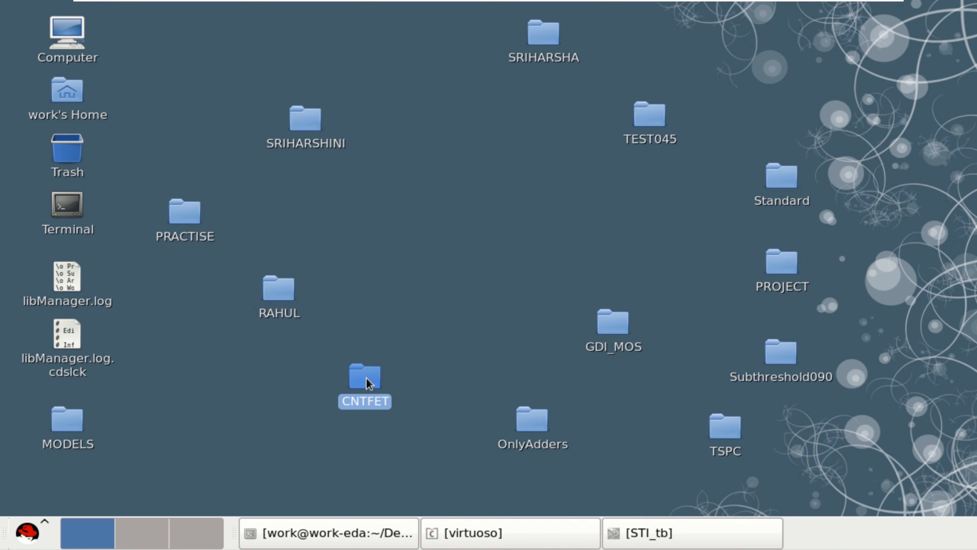
double_click(67, 134)
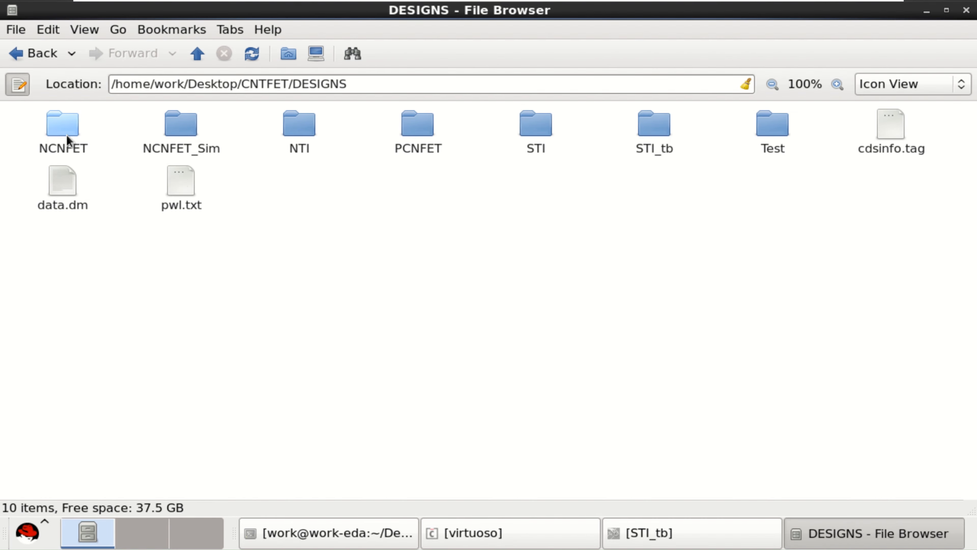
click(182, 192)
double_click(182, 191)
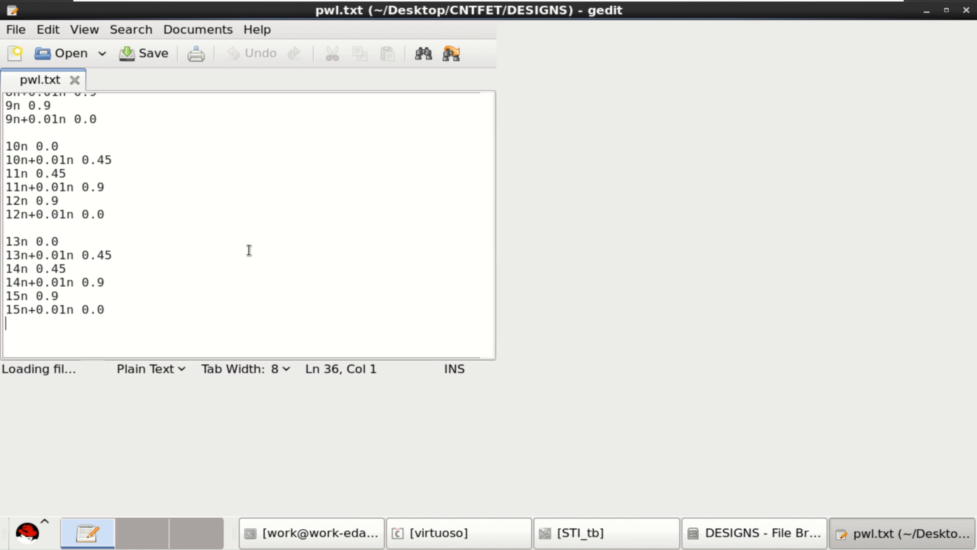
Examine the time and voltage pairs in pwl.txt, especially the first and last lines.
scroll(121, 175, up, 3)
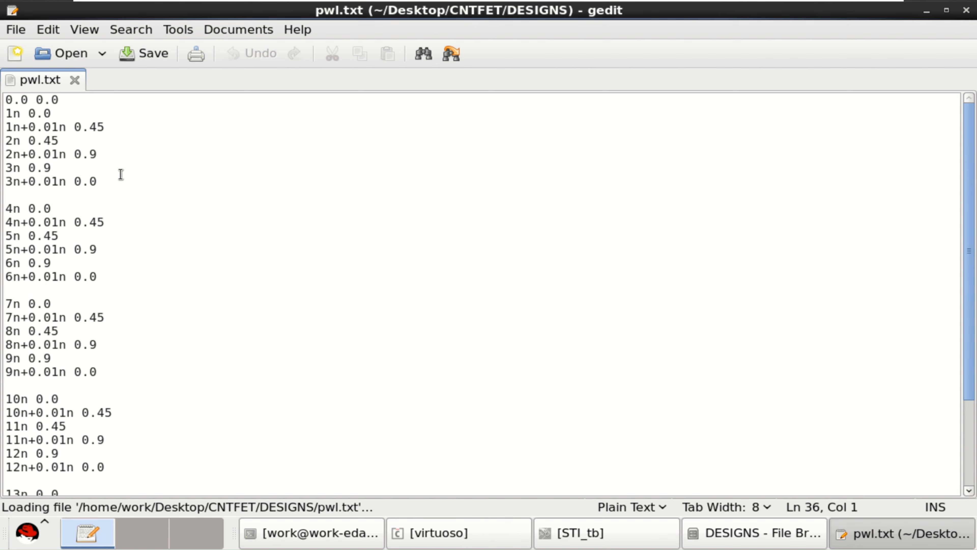
scroll(86, 303, down, 3)
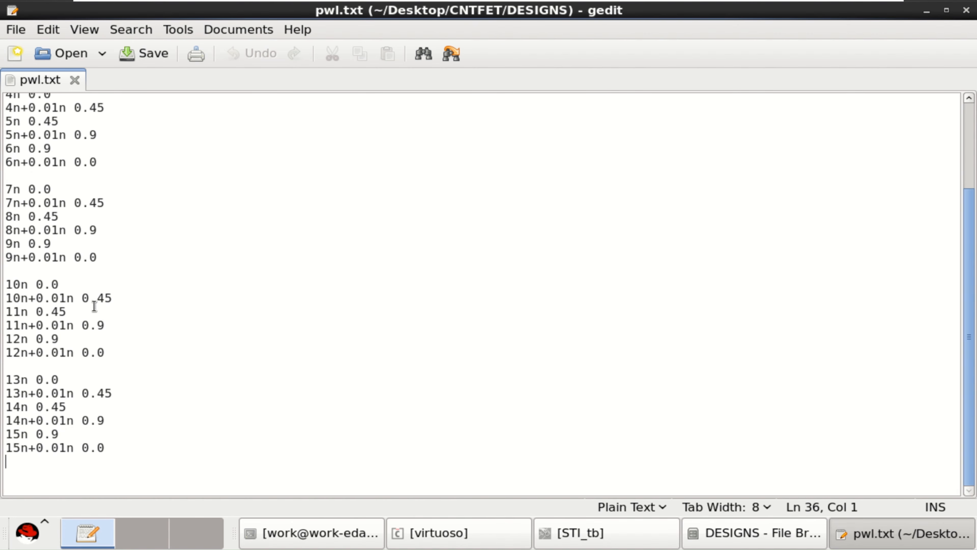
drag(8, 447, 126, 447)
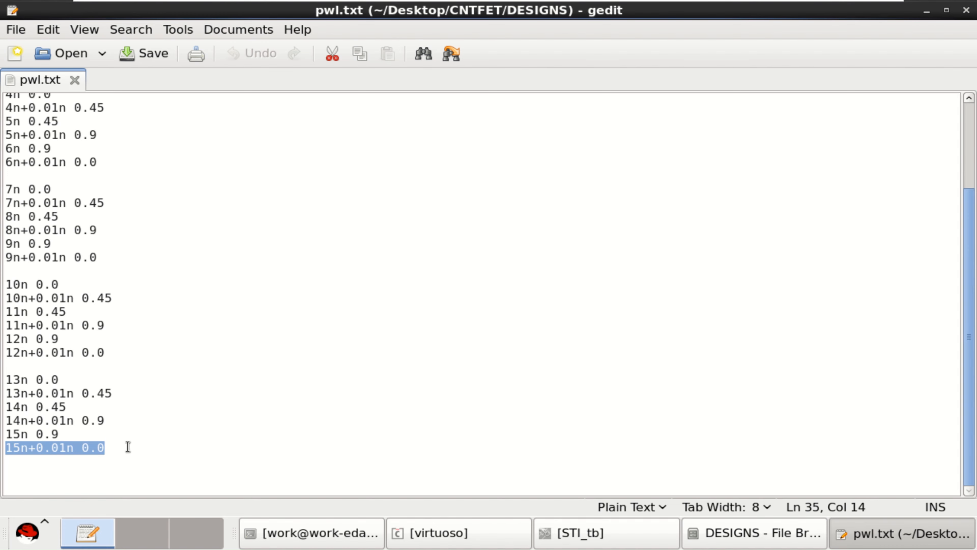
click(19, 462)
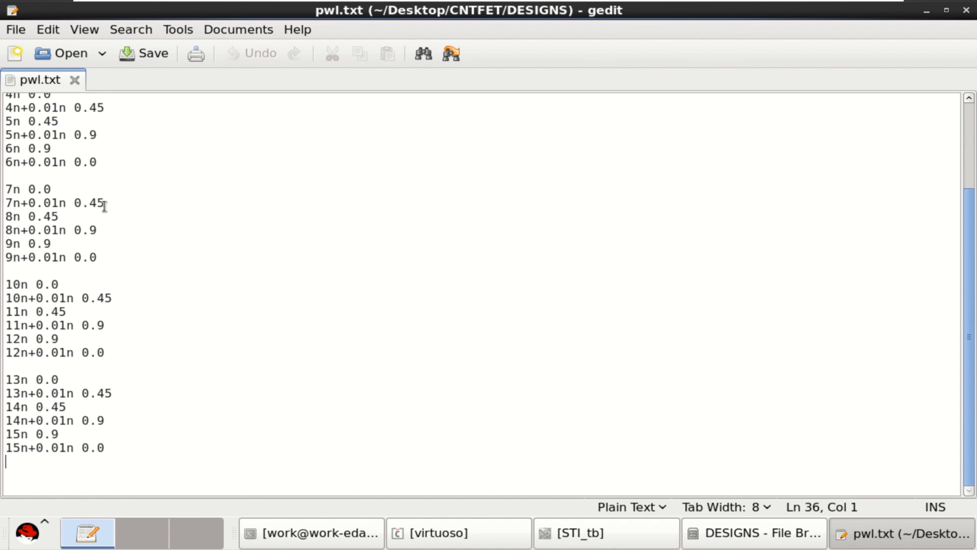
scroll(104, 207, up, 3)
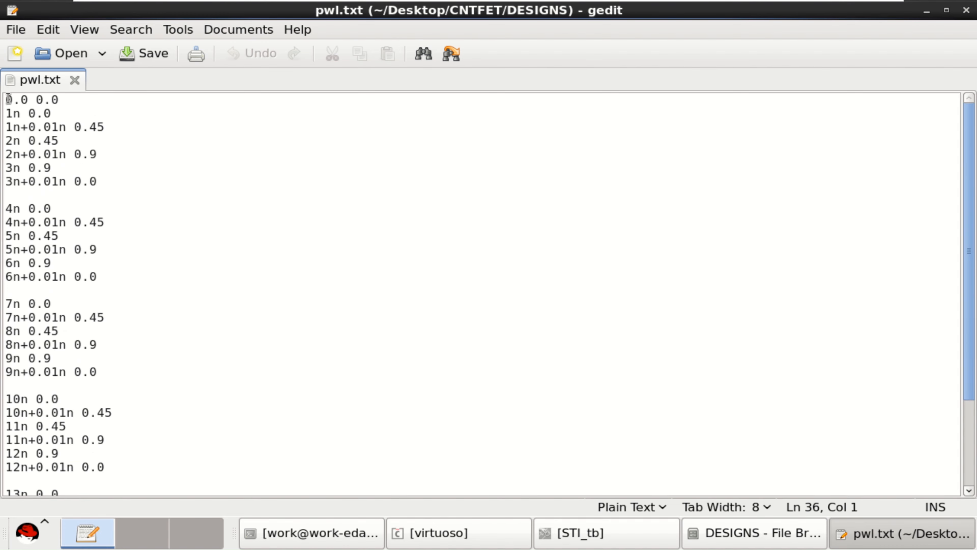
drag(8, 99, 66, 99)
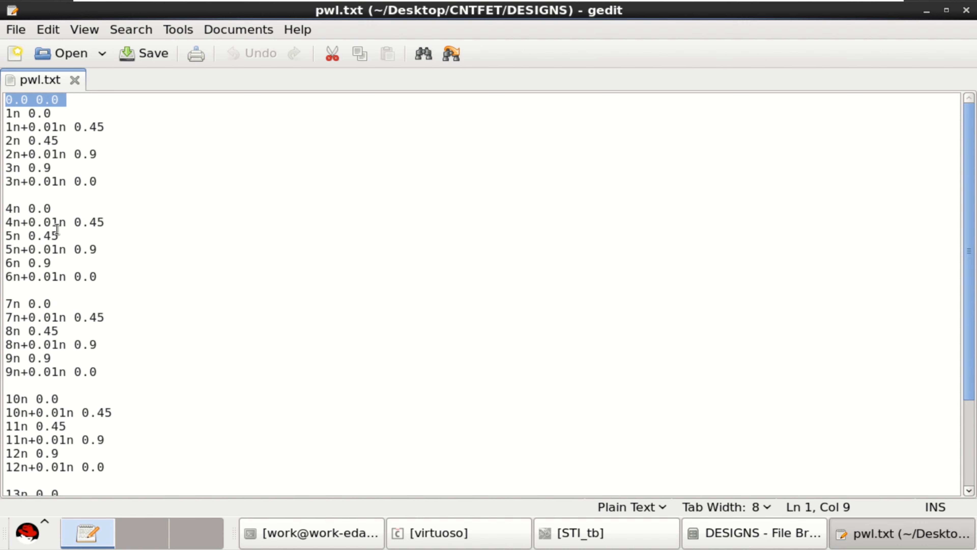
scroll(61, 239, down, 3)
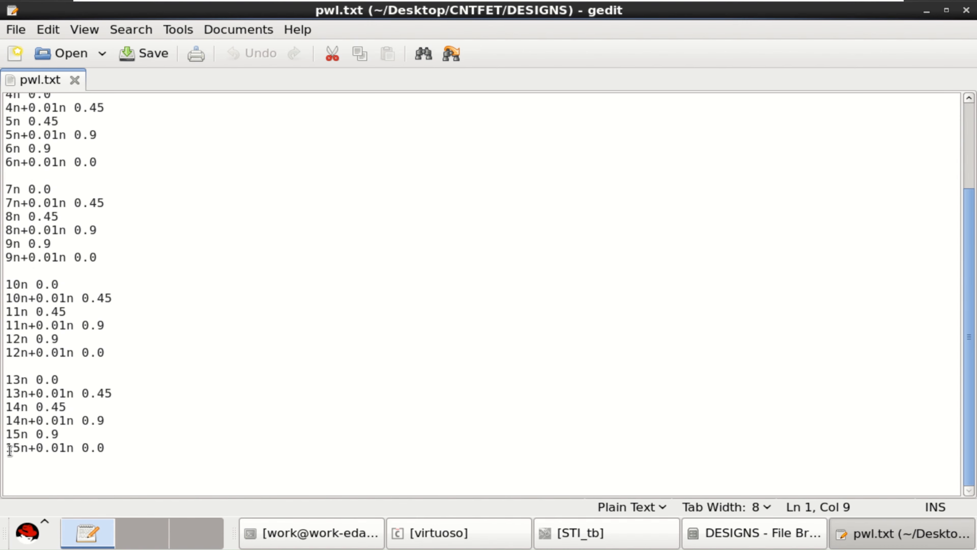
Review the last line of pwl.txt, then close the file and its folder to return to the STI_tb schematic.
drag(9, 449, 110, 448)
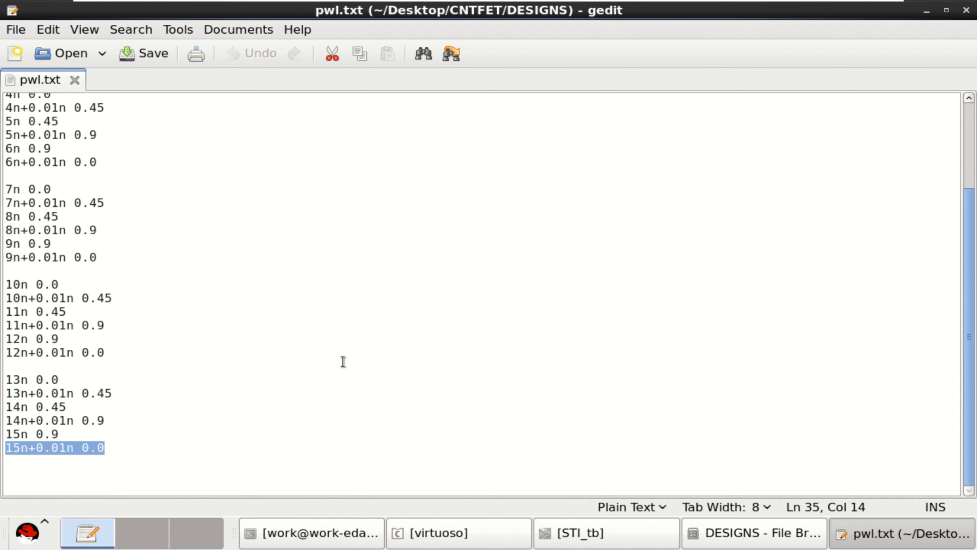
scroll(280, 336, up, 3)
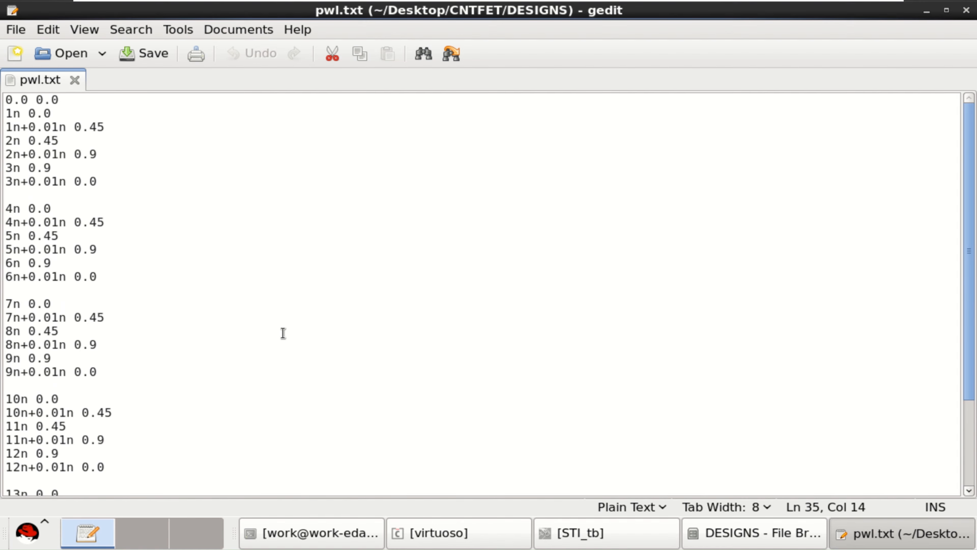
click(966, 10)
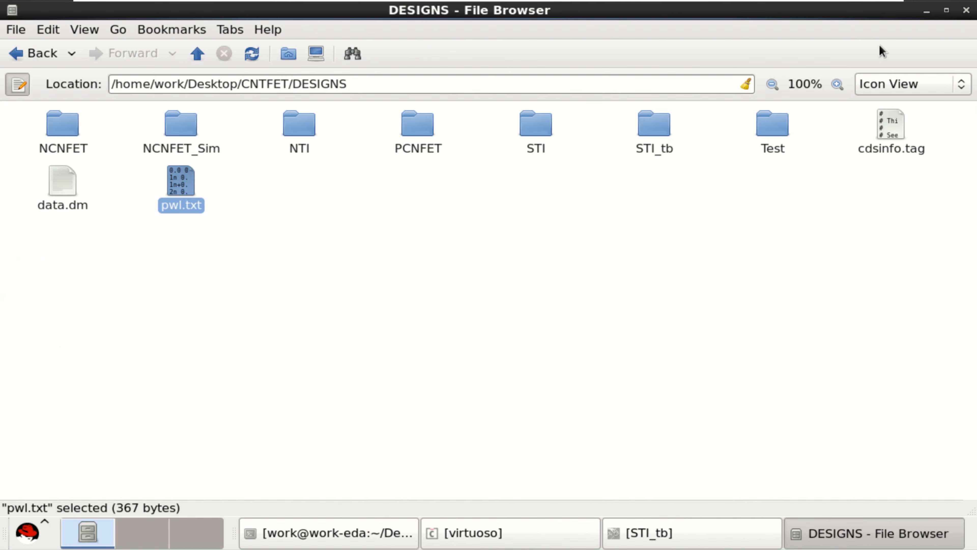
click(681, 269)
click(966, 9)
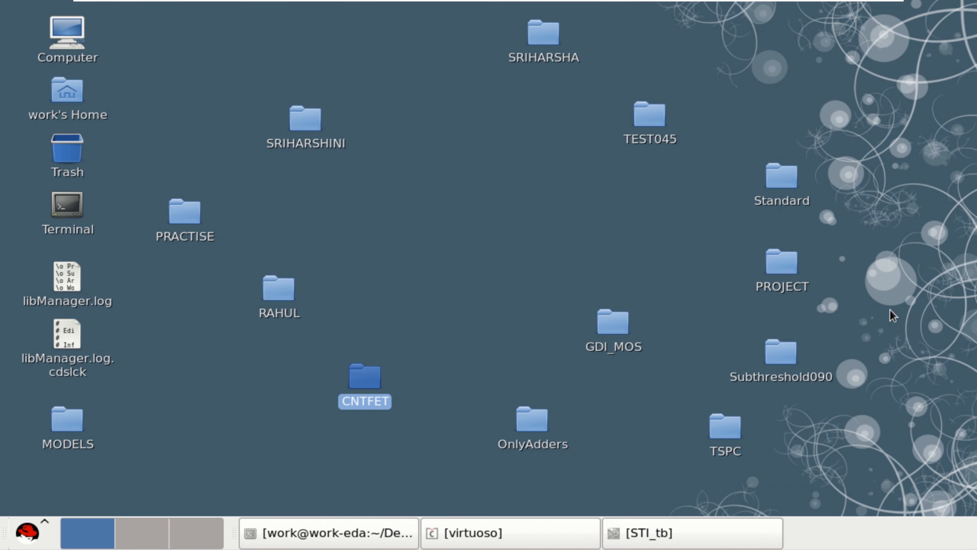
click(688, 532)
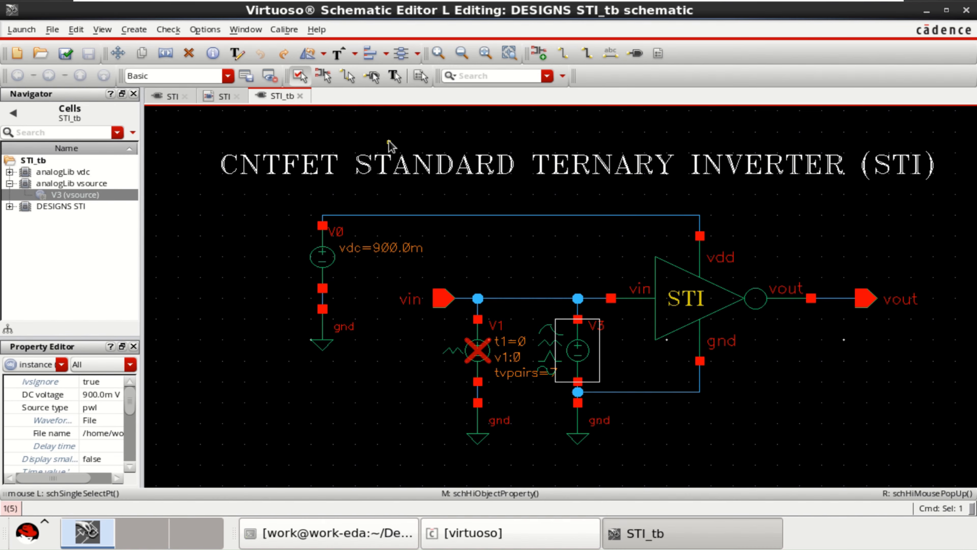
Check and save the STI_tb schematic and review the result in the Virtuoso log.
click(187, 132)
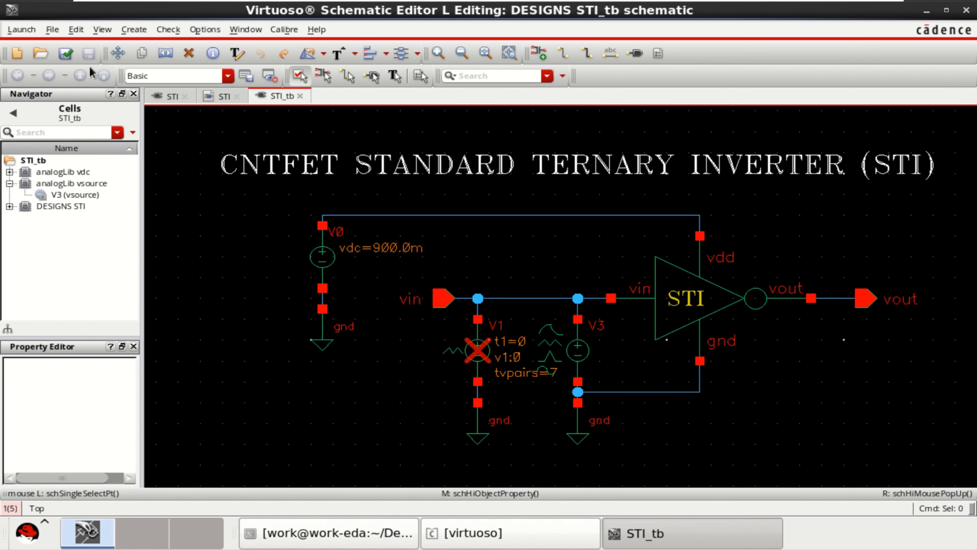
click(64, 53)
click(523, 538)
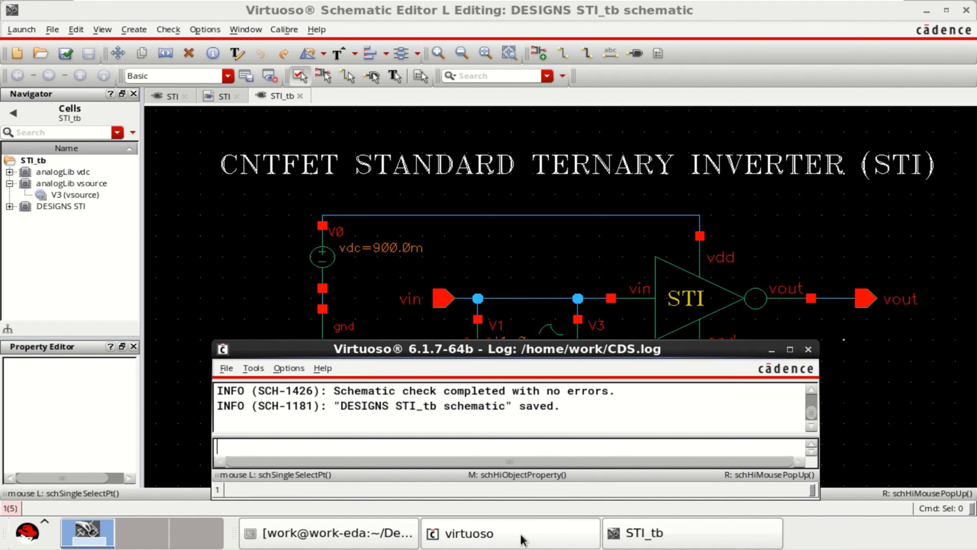
click(522, 537)
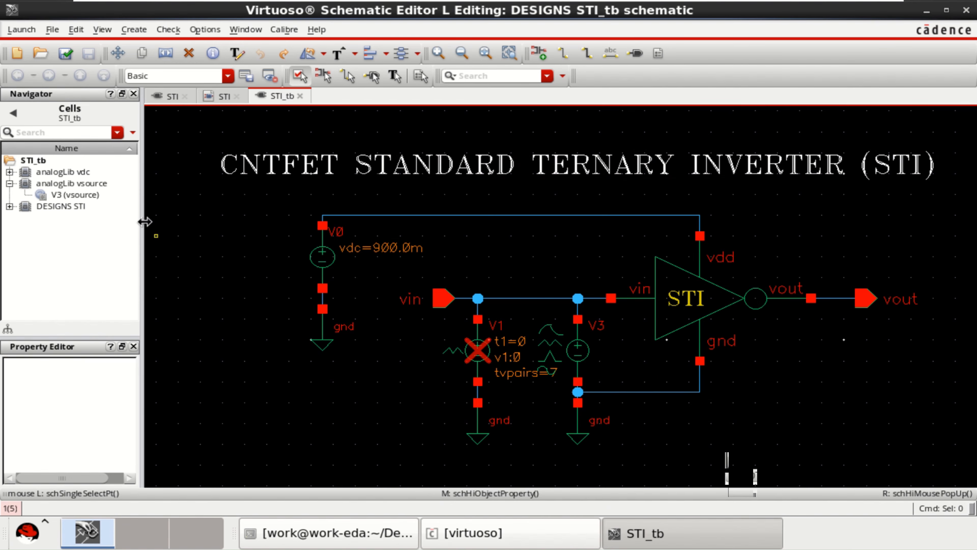
Launch ADE Assembler with a new maestro view for cell STI_tb in library DESIGNS, opened in a new tab.
click(22, 30)
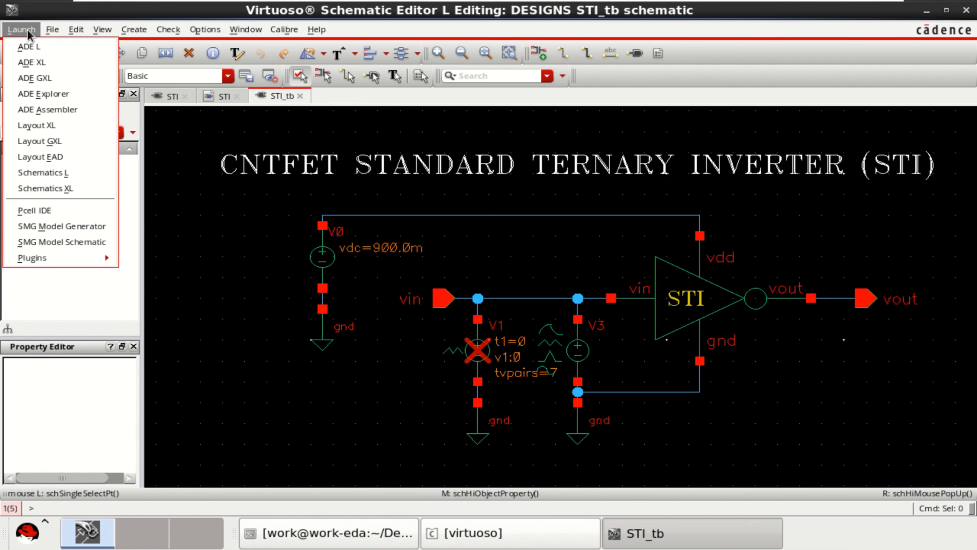
click(72, 111)
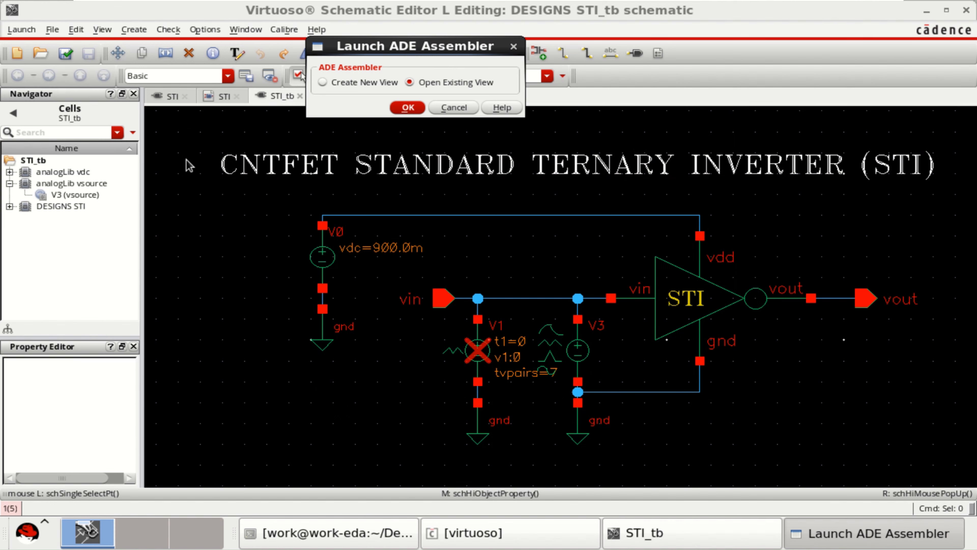
click(345, 83)
click(408, 107)
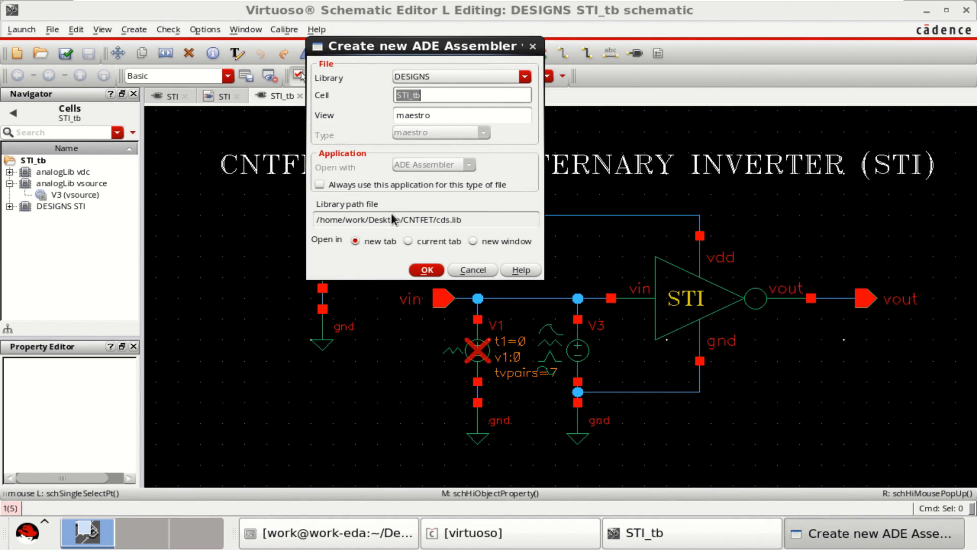
double_click(427, 115)
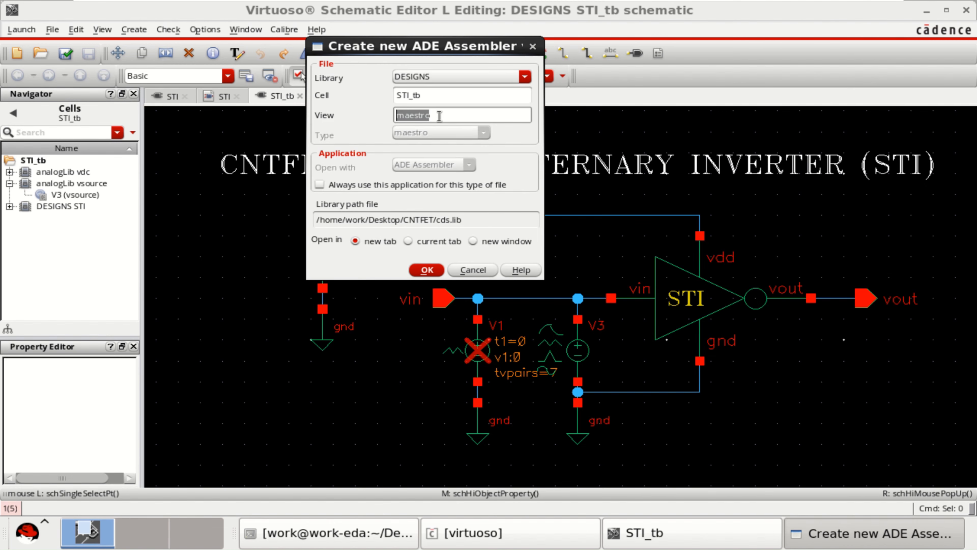
click(432, 271)
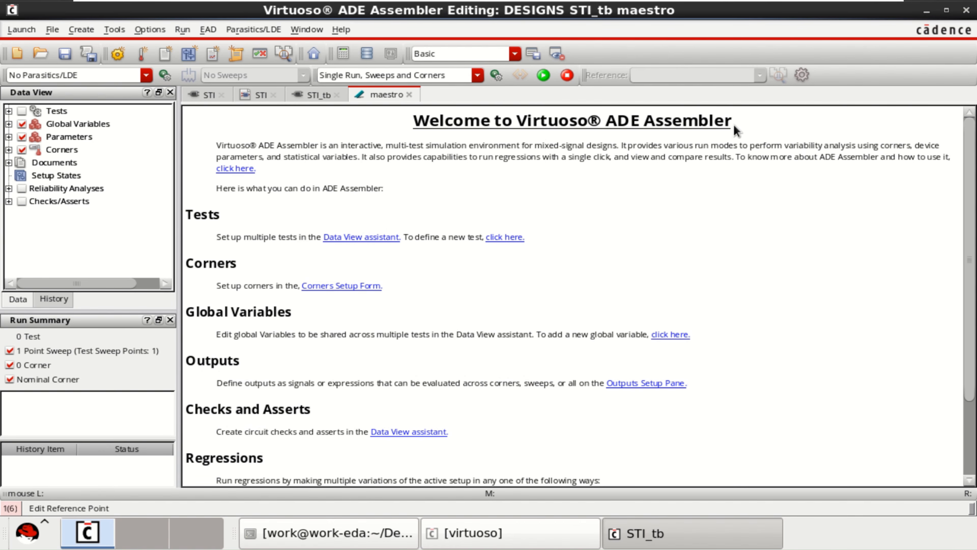
Add a test to the maestro view using the schematic of cell STI_tb from library DESIGNS.
click(8, 111)
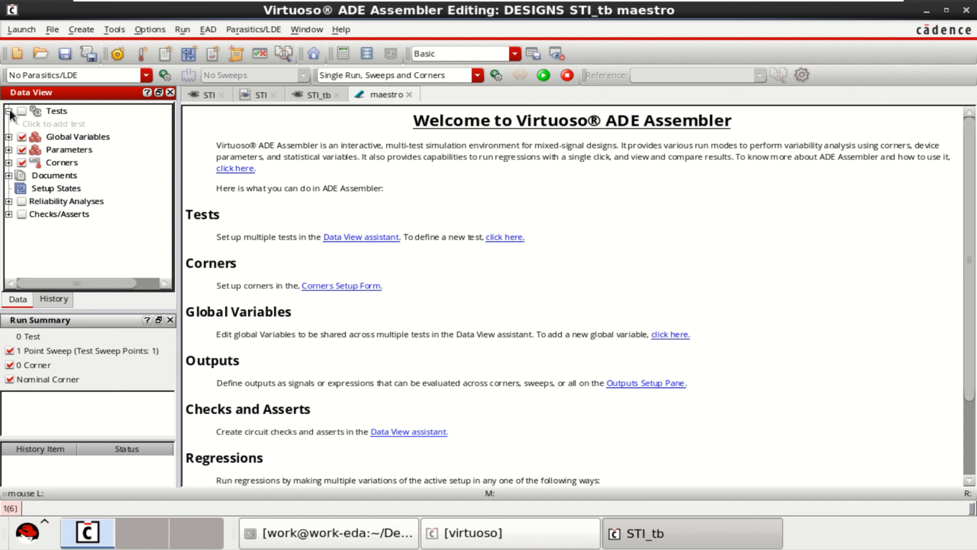
click(58, 123)
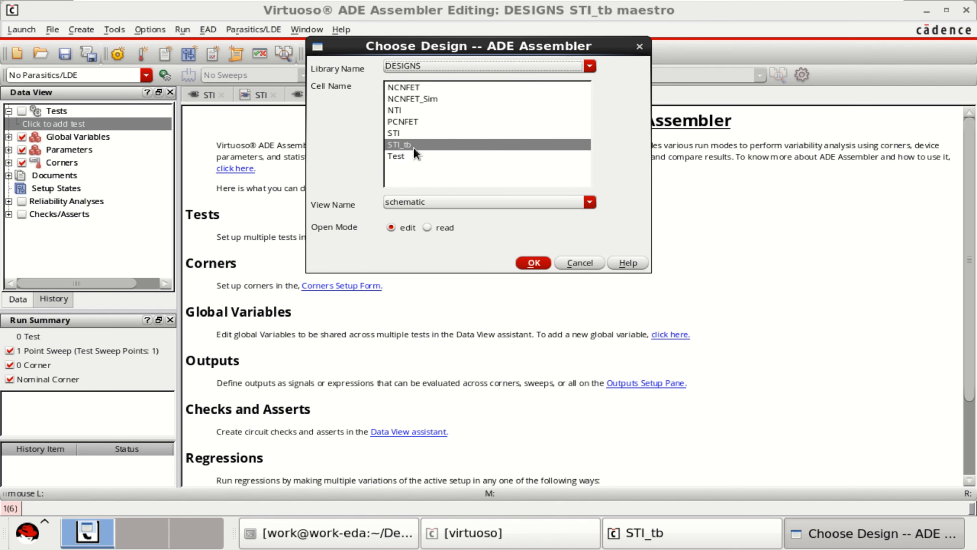
click(534, 263)
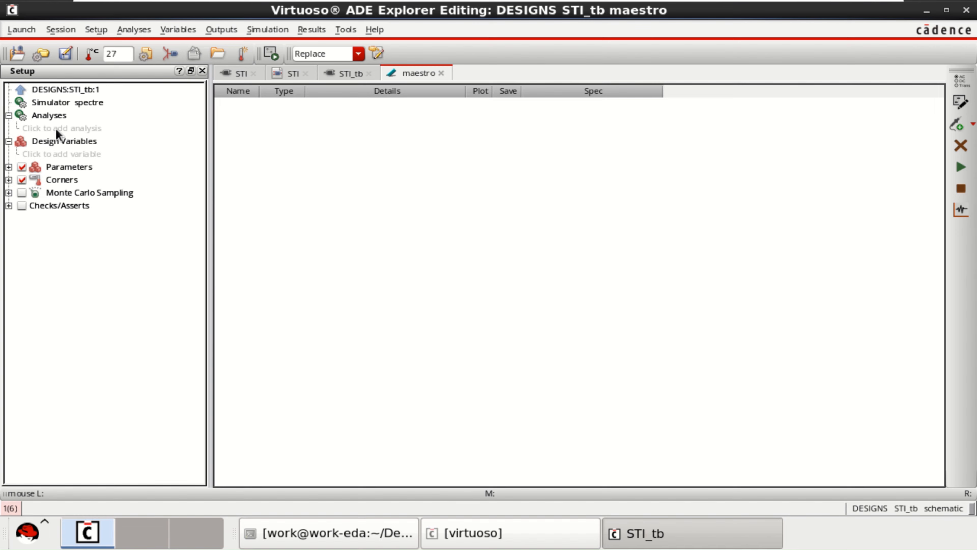
Add a transient analysis with a stop time of 15n and moderate accuracy.
click(43, 127)
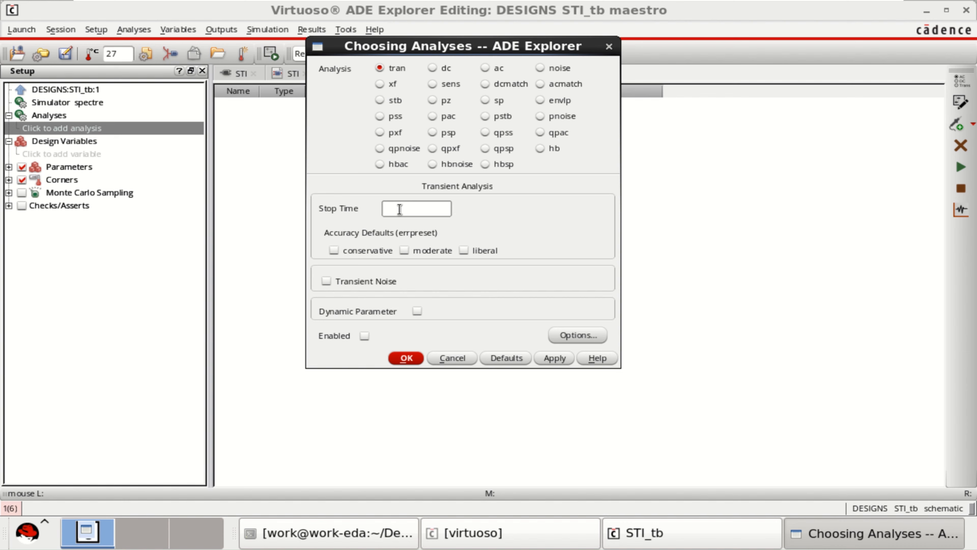
click(423, 254)
click(554, 358)
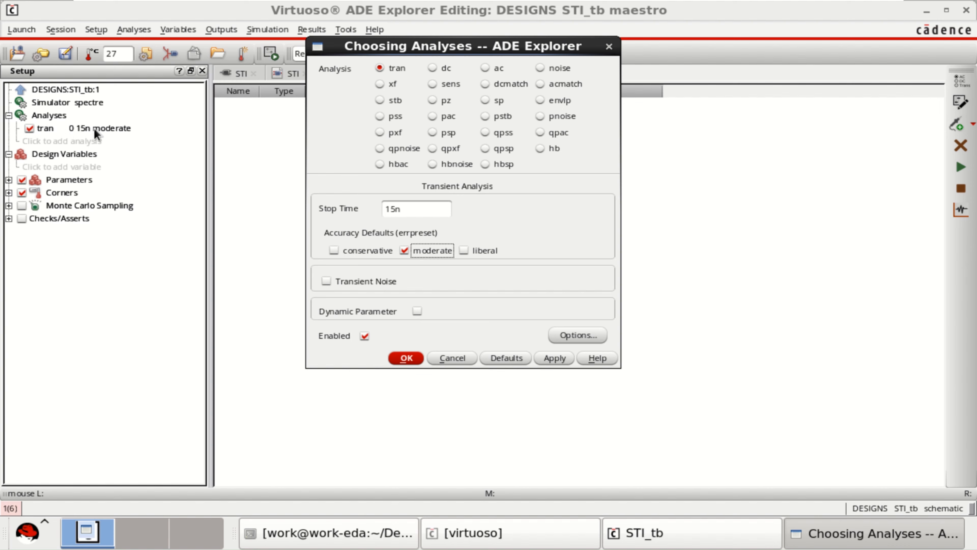
Set up a DC analysis that saves the operating point and sweeps the dc voltage parameter of source V3.
click(436, 68)
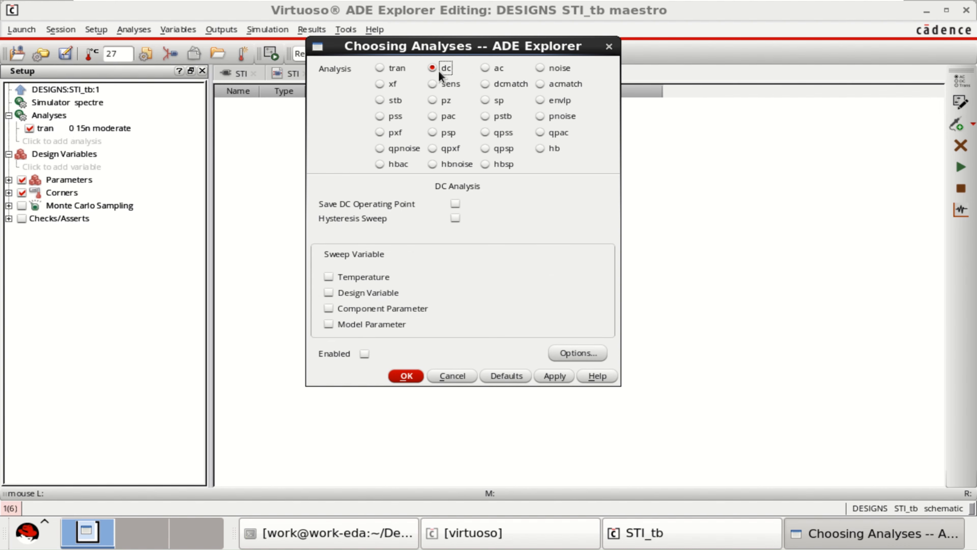
click(455, 204)
click(354, 310)
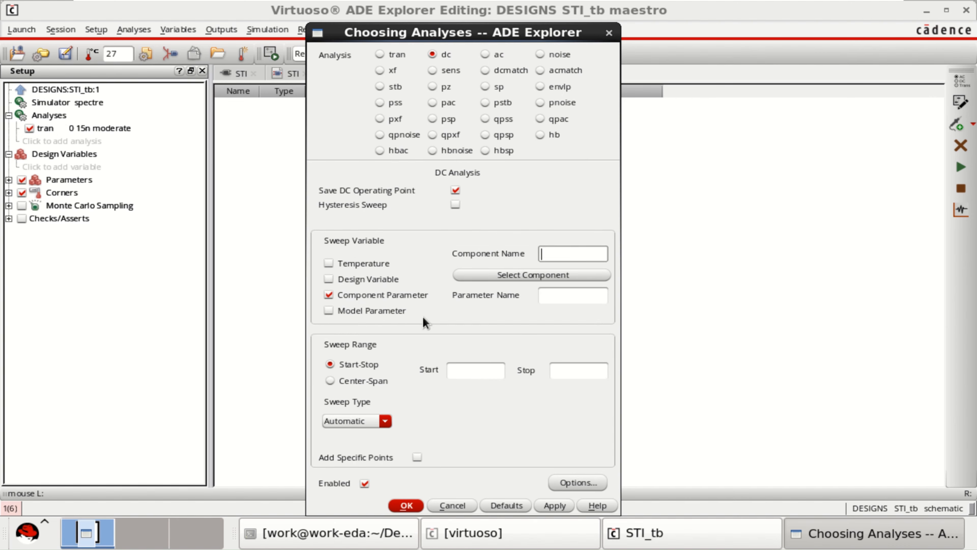
click(539, 275)
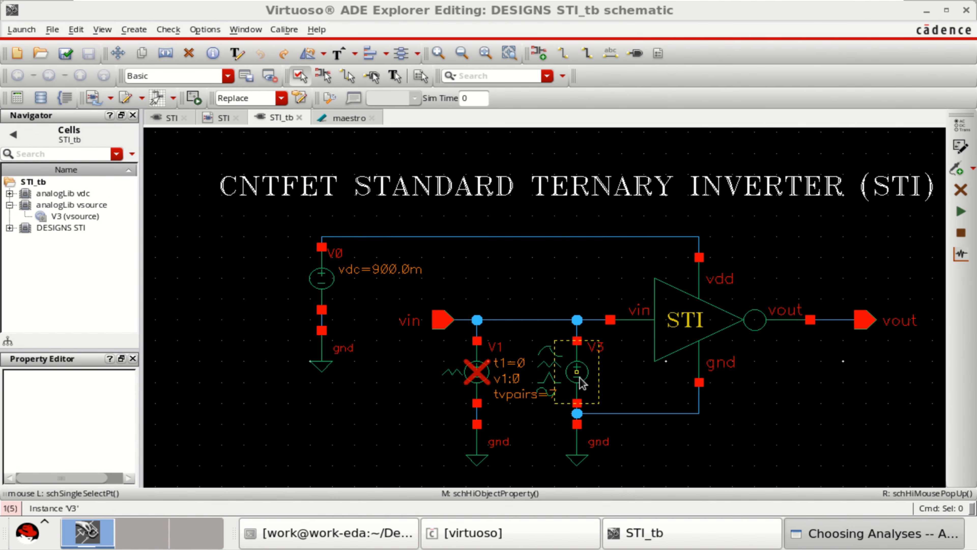
click(580, 378)
click(372, 232)
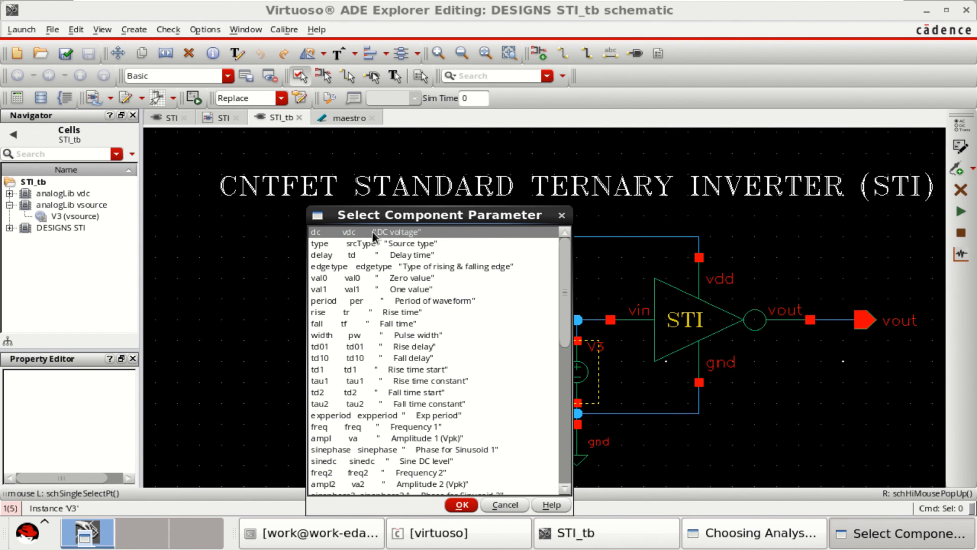
click(461, 505)
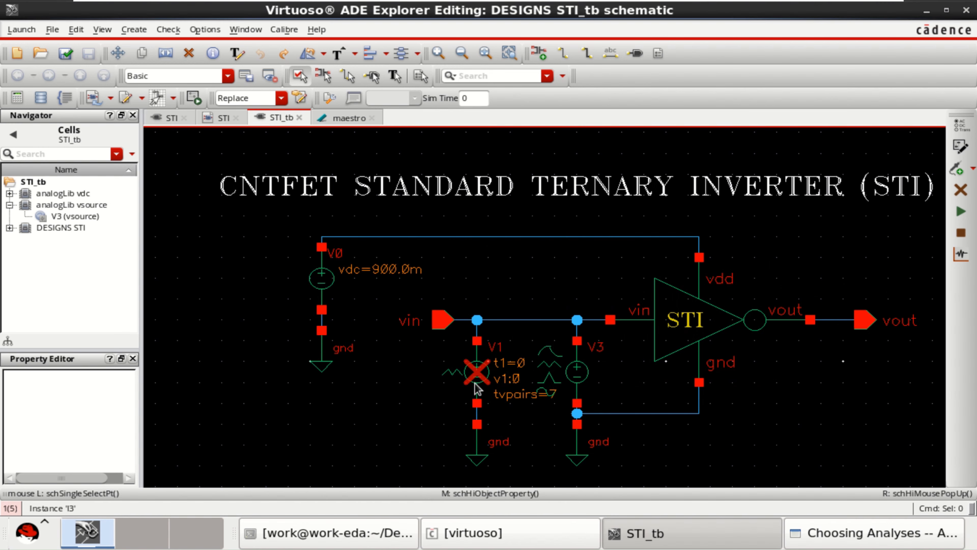
click(892, 535)
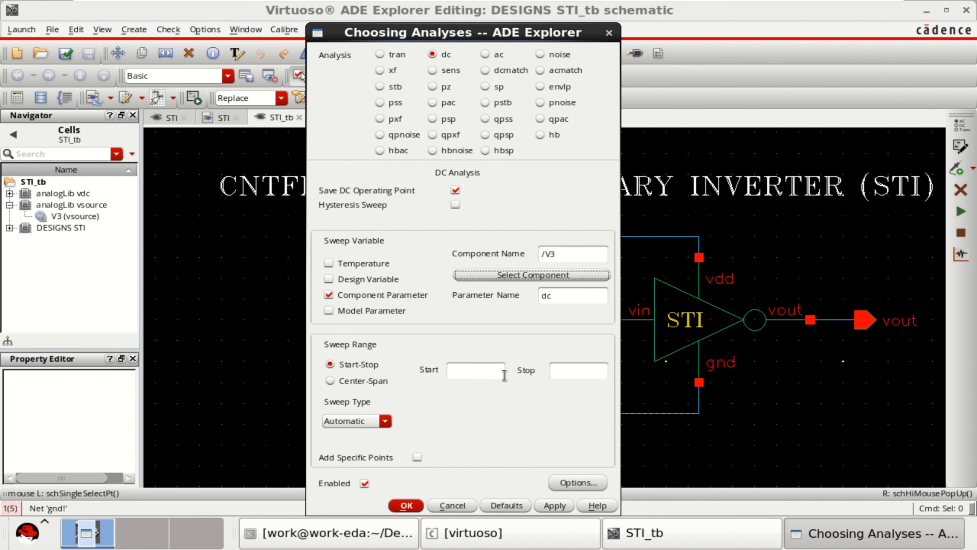
Set the DC sweep from 0 to 0.9 with a linear step size of 0.01, and apply the analysis.
click(484, 374)
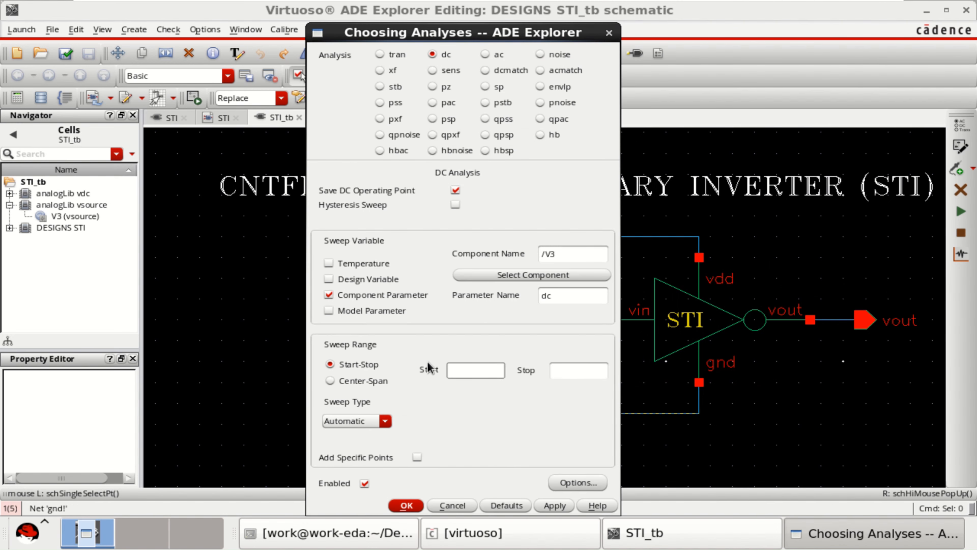
text(0)
click(564, 371)
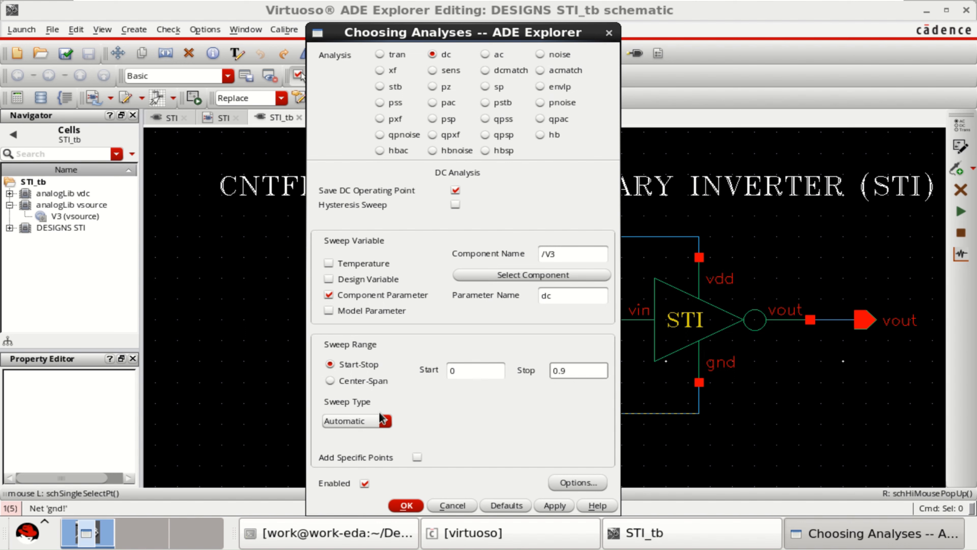
click(383, 420)
click(368, 431)
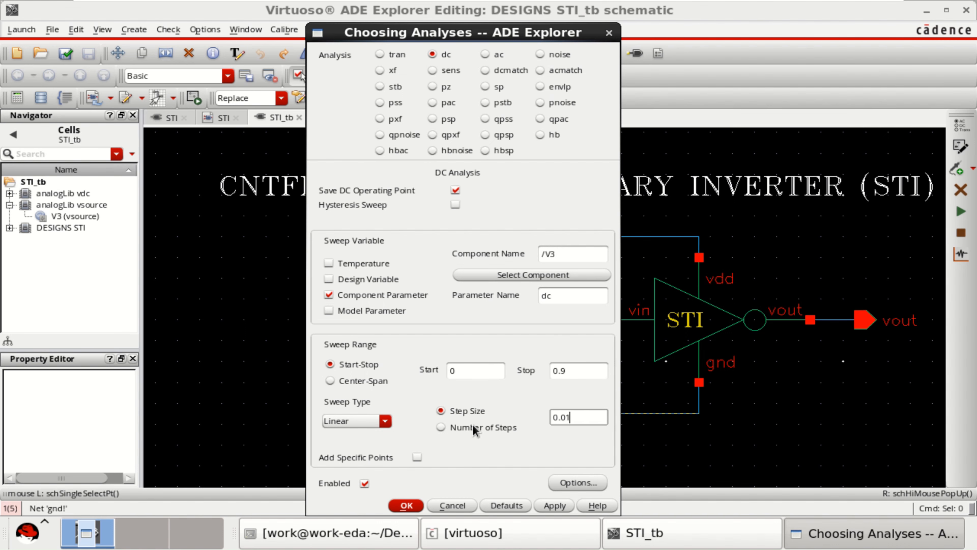
click(555, 505)
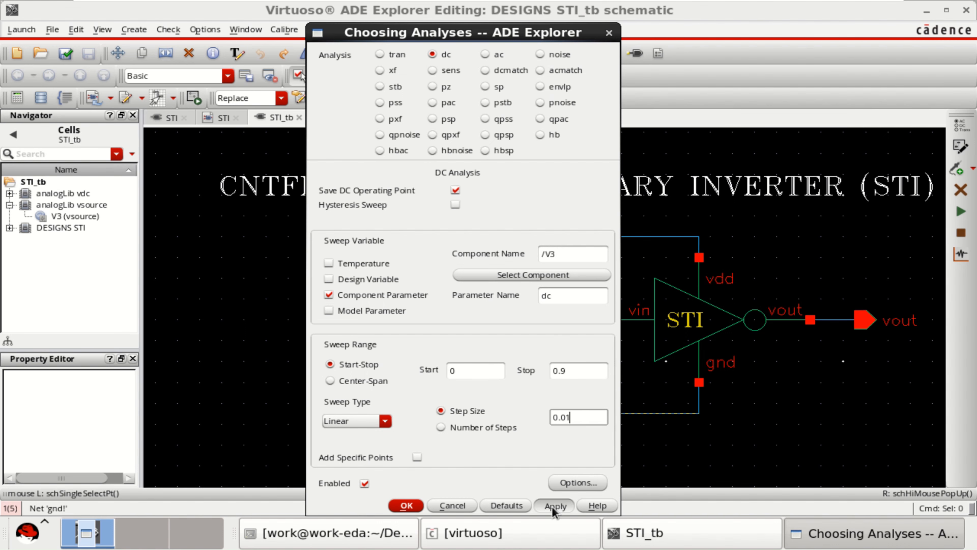
click(406, 505)
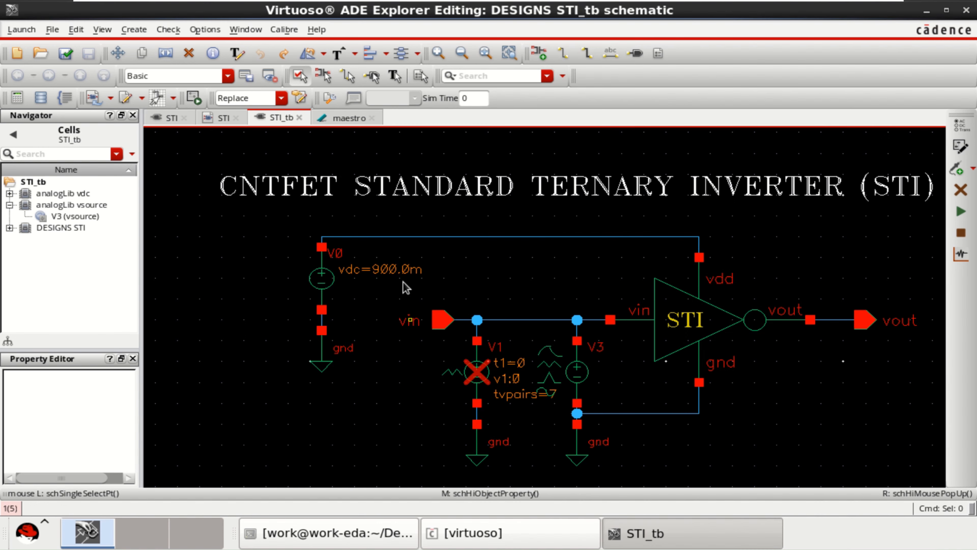
Start selecting the outputs to plot on the STI_tb schematic, and pick the vin and vout nets.
click(341, 119)
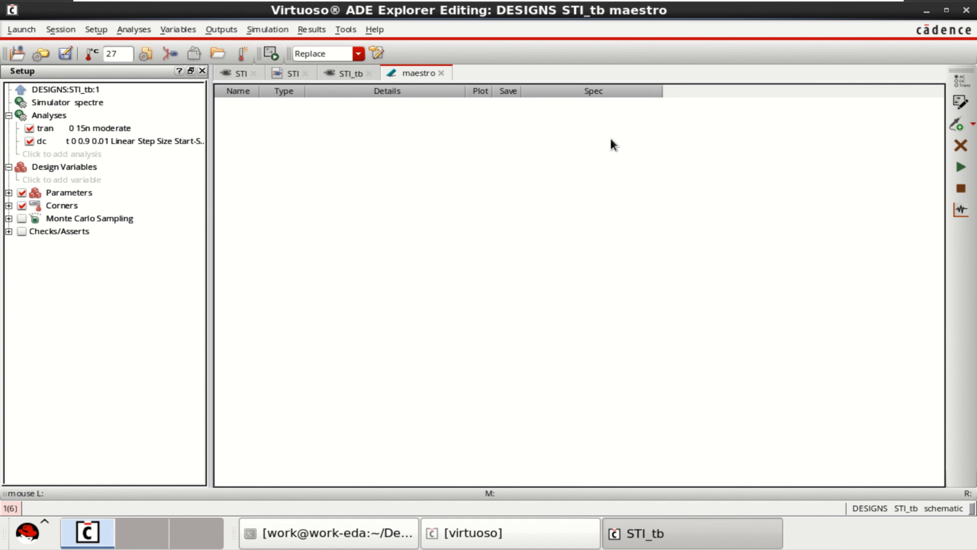
click(973, 125)
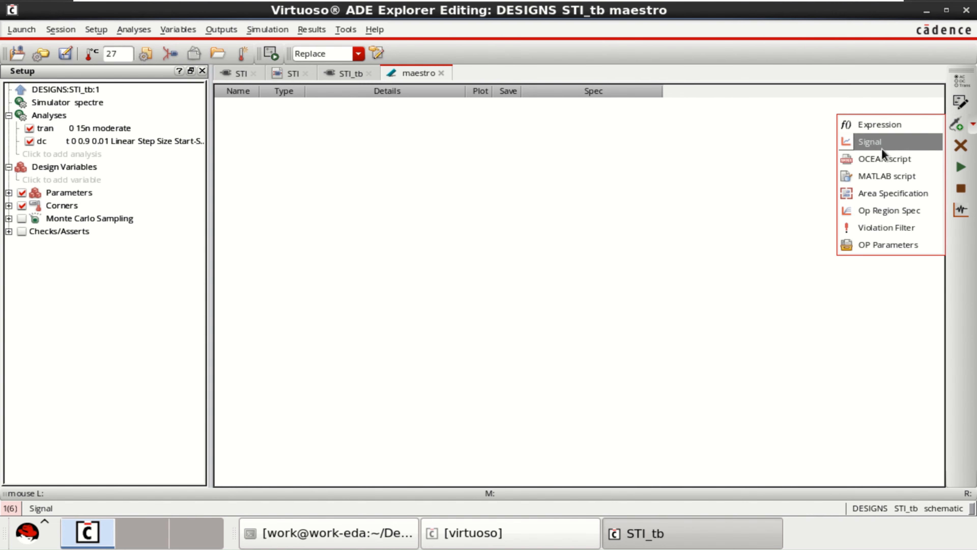
click(744, 157)
click(973, 125)
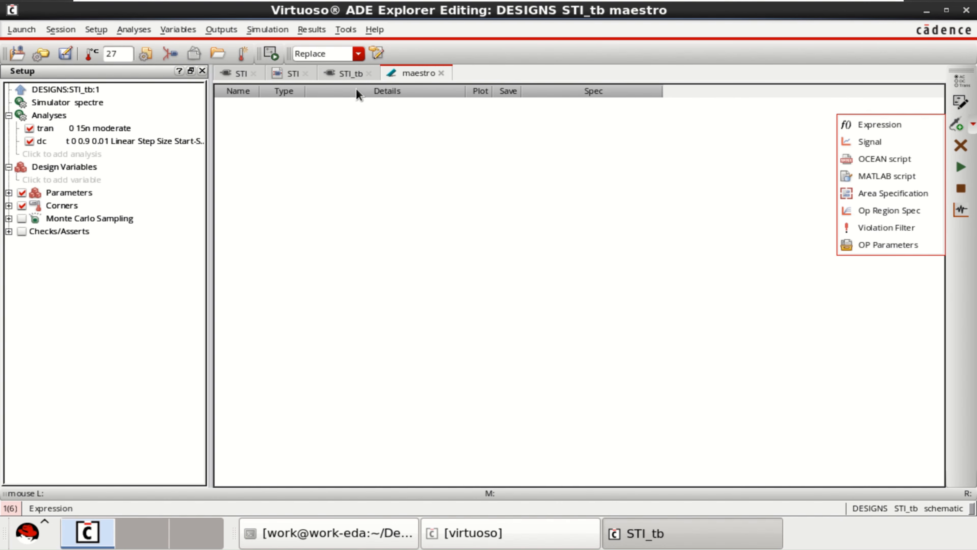
click(214, 26)
click(214, 26)
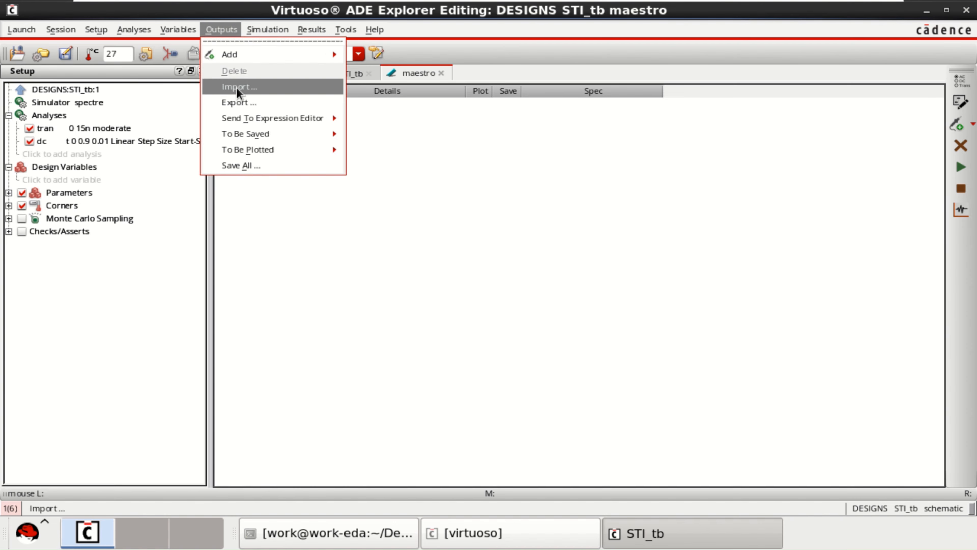
mouse_move(296, 137)
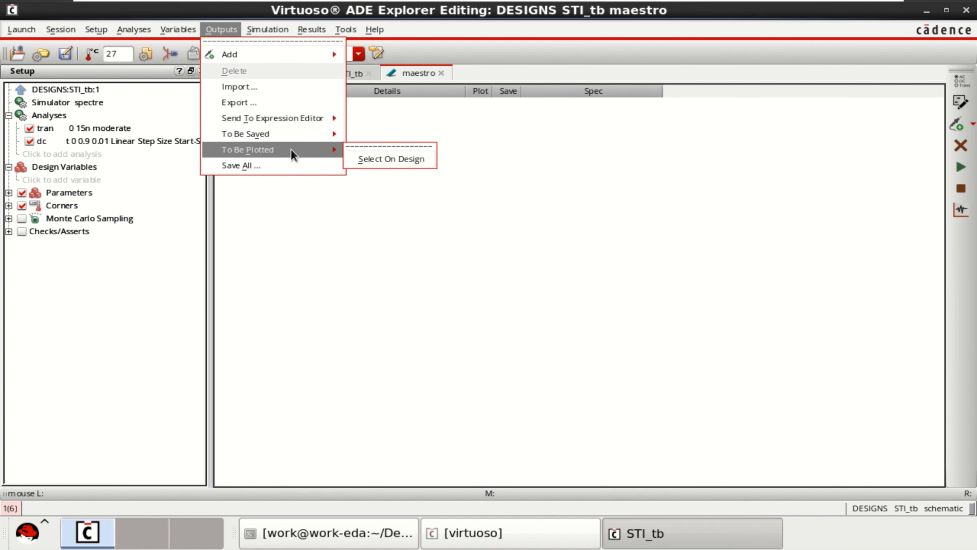
click(406, 159)
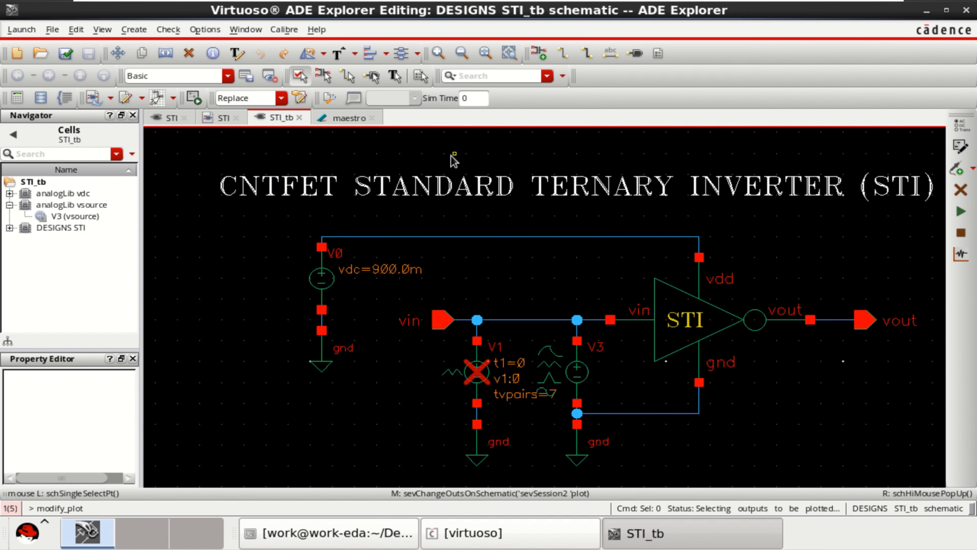
click(518, 320)
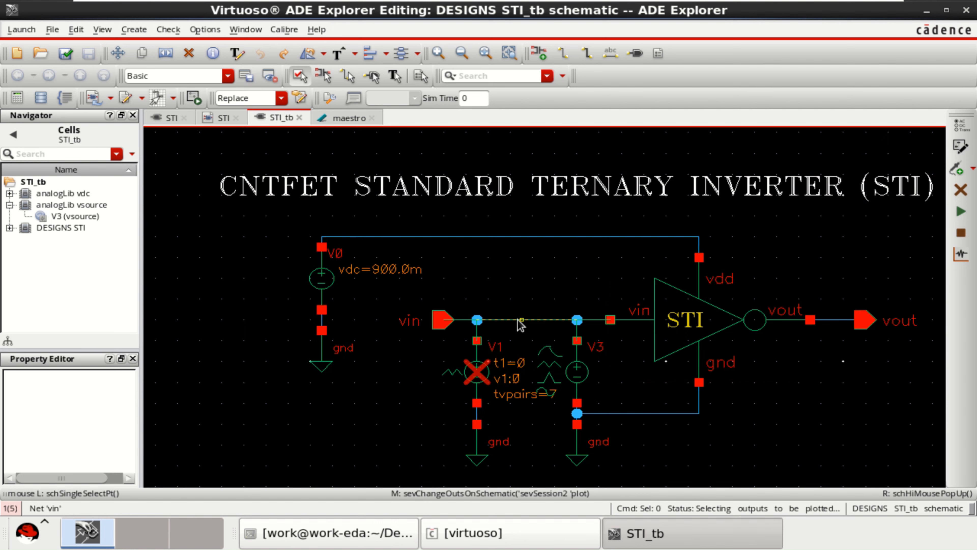
click(831, 322)
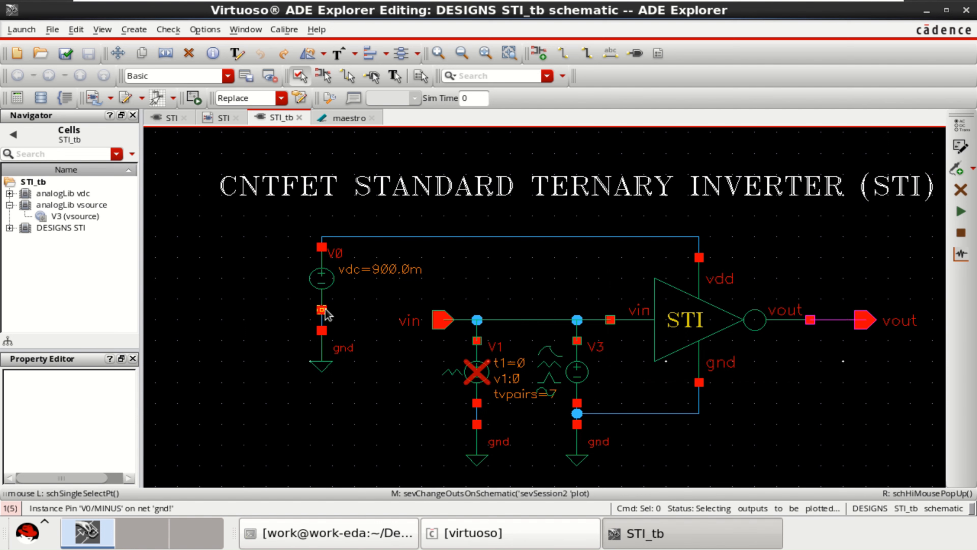
Add the minus terminal of V0 and the vdd supply net to the plotted outputs, and return to the maestro view.
click(324, 310)
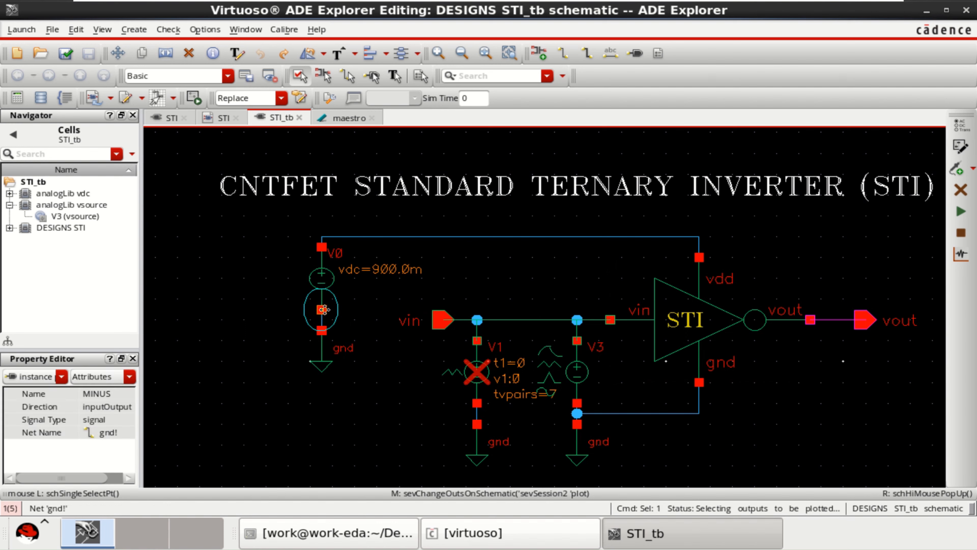
click(504, 241)
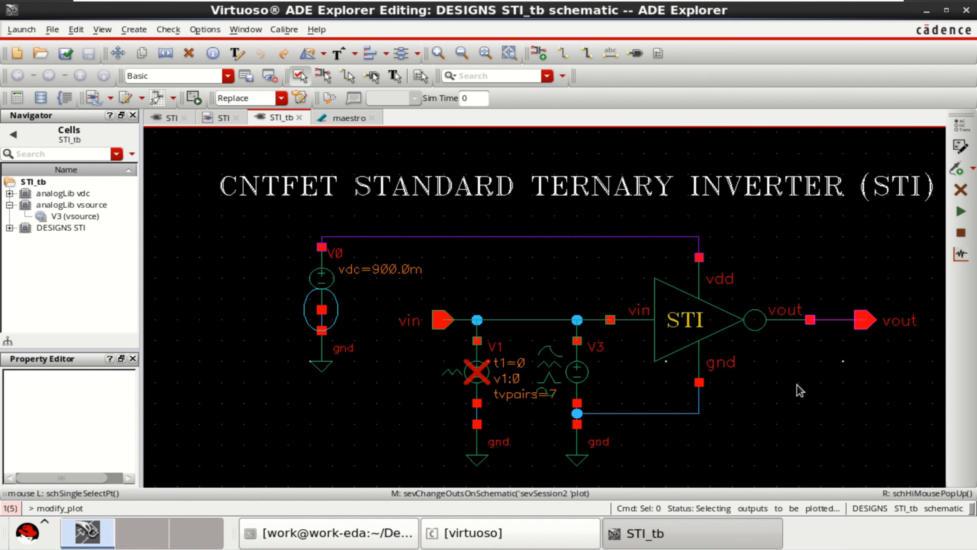
click(345, 122)
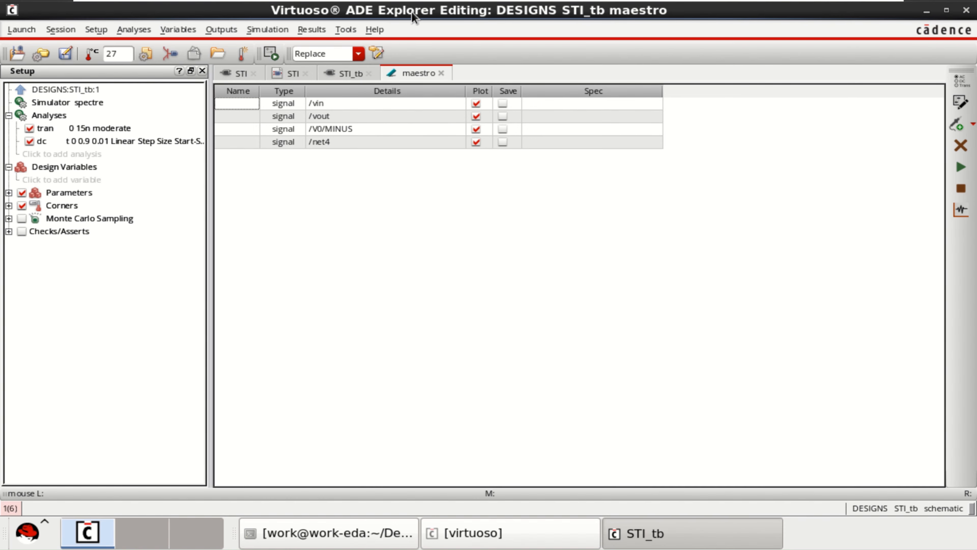
Run the simulation from ADE Assembler and plot all outputs in a maximized waveform window.
click(18, 91)
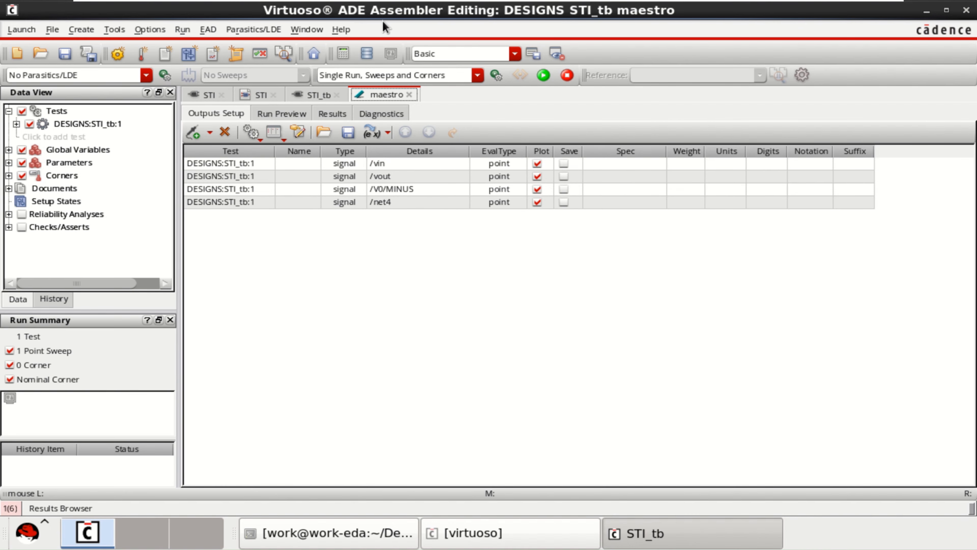
click(544, 76)
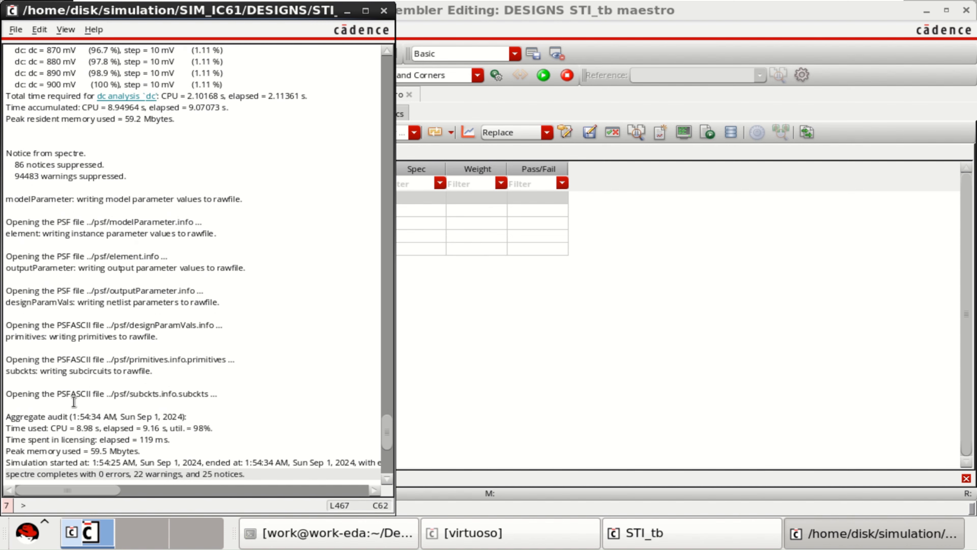
click(347, 12)
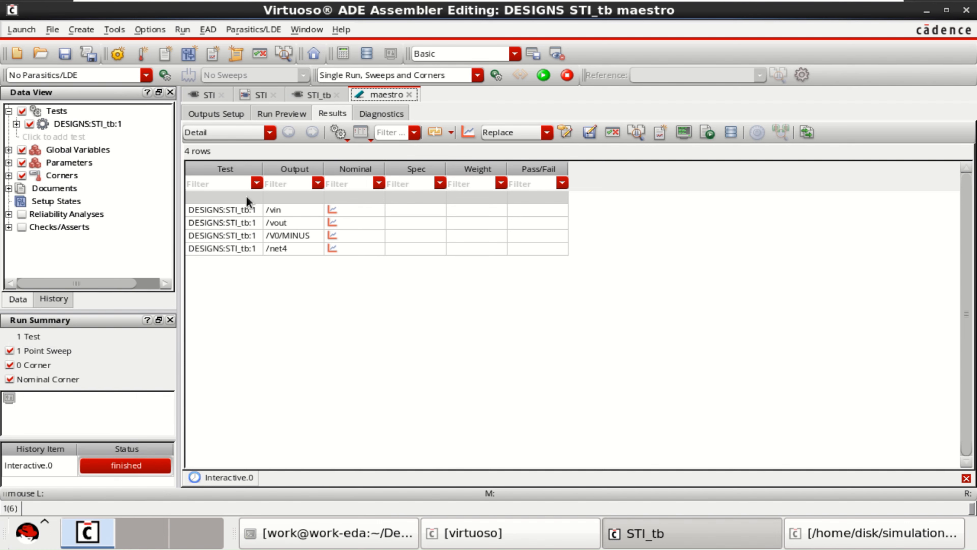
click(469, 133)
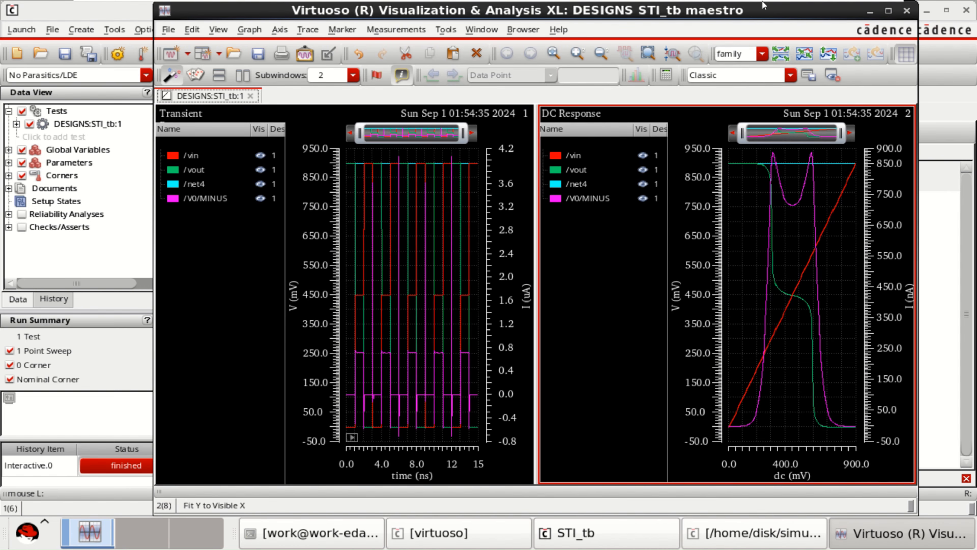
click(888, 11)
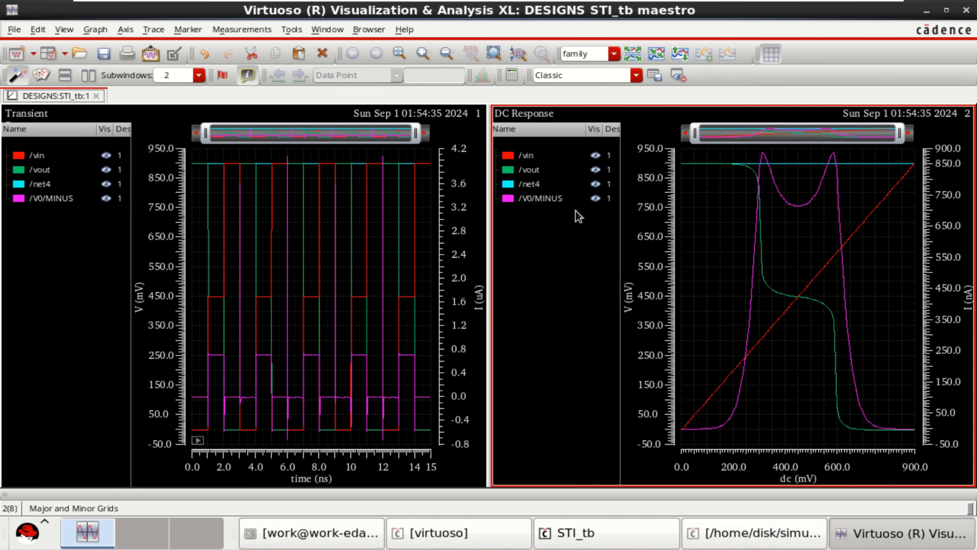
Change the DC Response graph's background color to white.
right_click(550, 297)
mouse_move(606, 257)
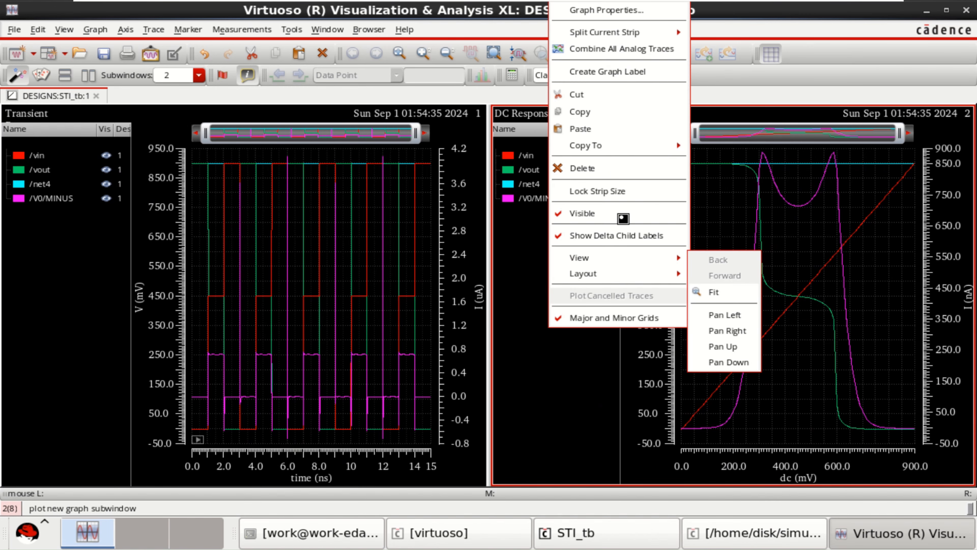
click(523, 343)
right_click(520, 323)
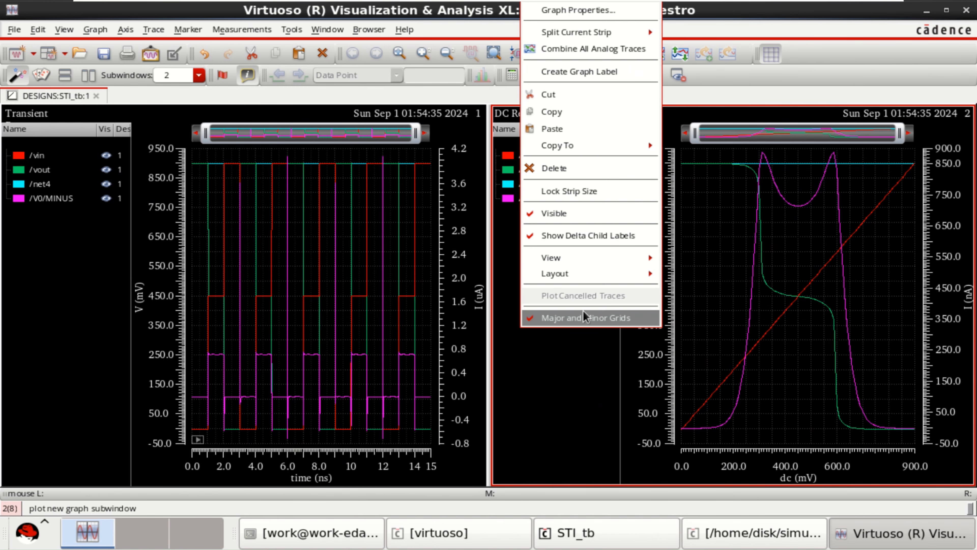
click(578, 10)
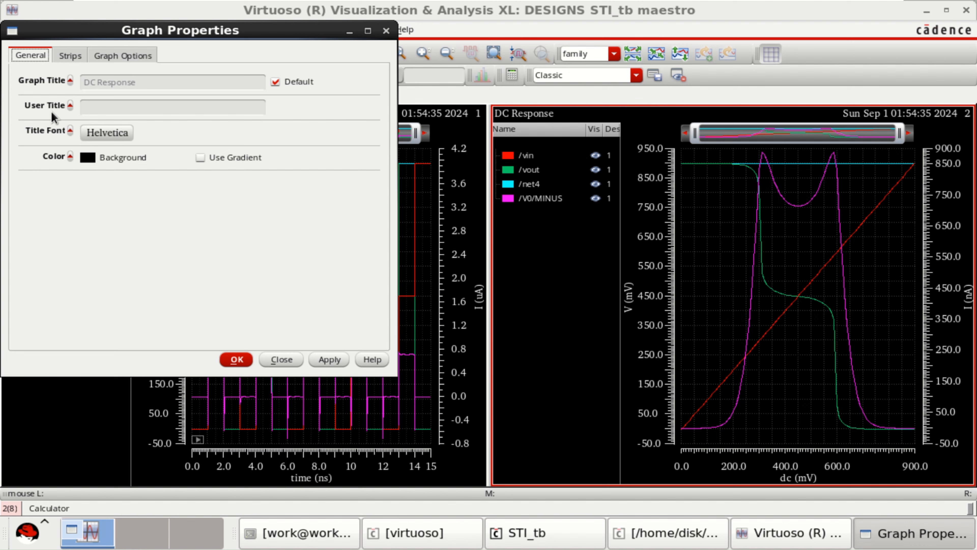
click(88, 158)
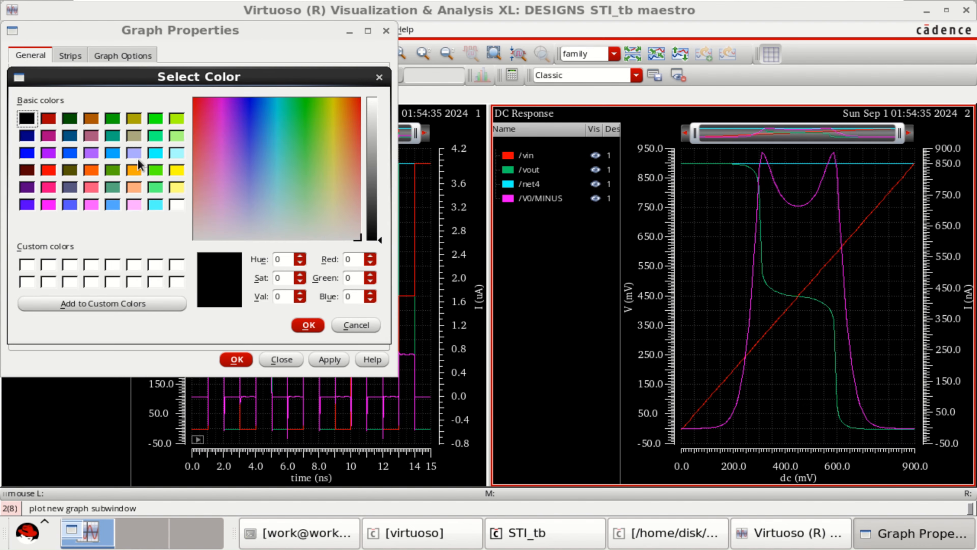
click(178, 204)
click(308, 325)
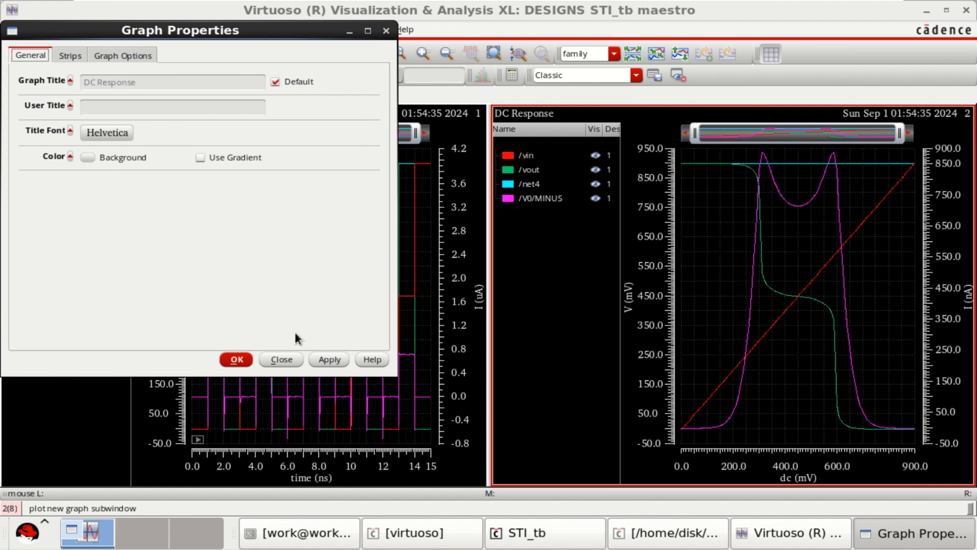
click(231, 359)
Change the Transient Response graph's background color to white.
right_click(66, 271)
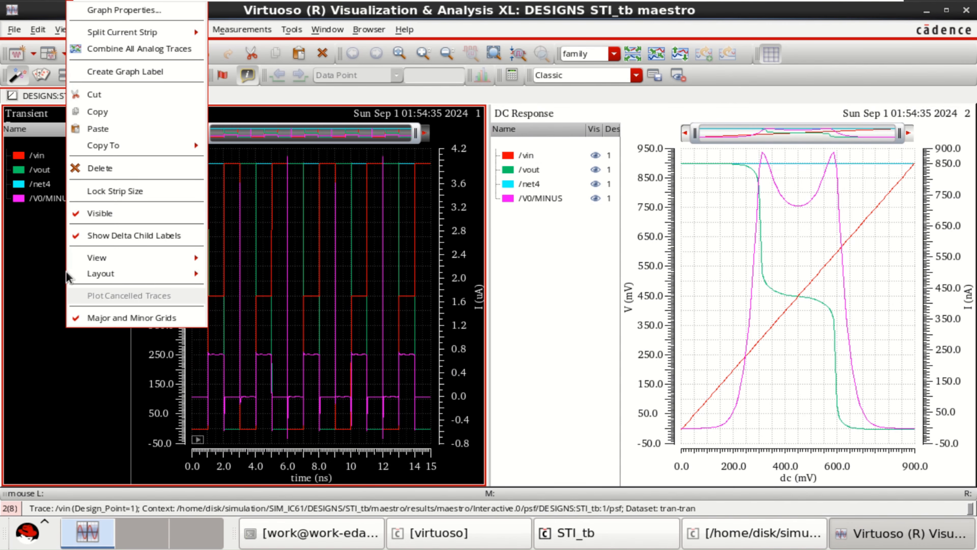
click(153, 14)
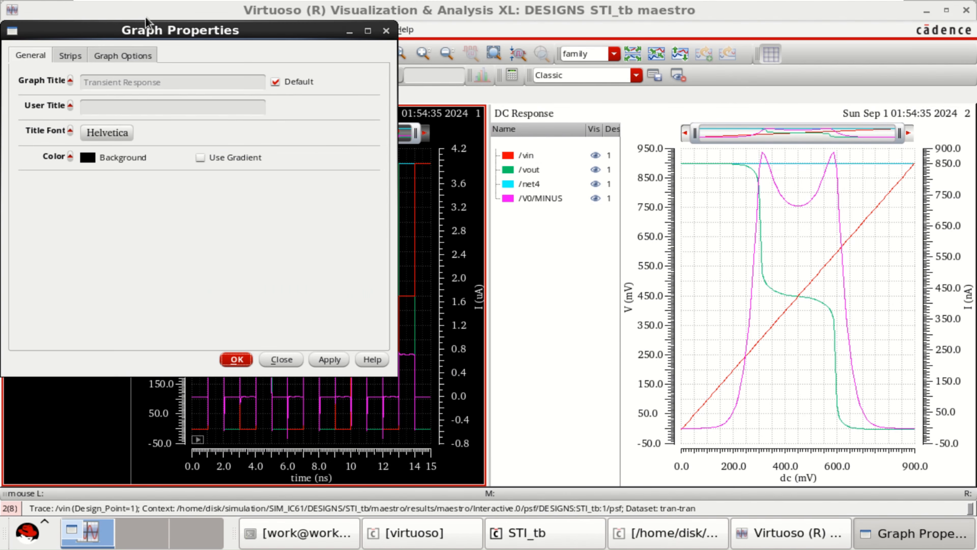
click(88, 158)
click(176, 204)
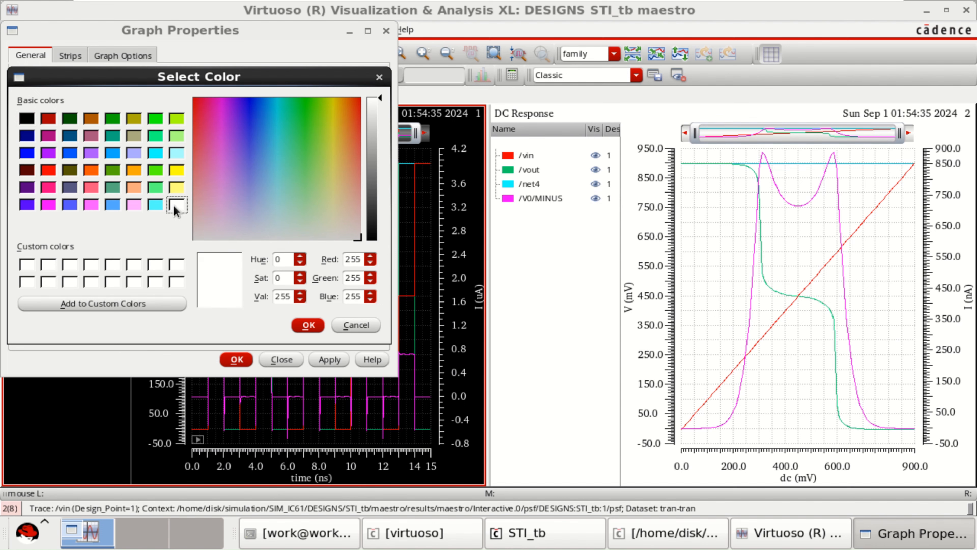
click(302, 320)
click(233, 360)
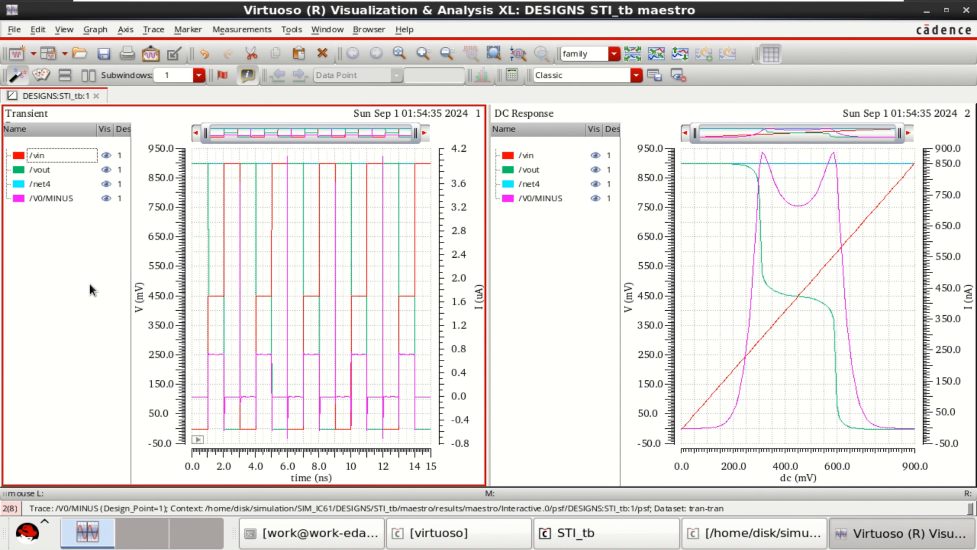
Set the line width of all four traces in the transient graph to Medium.
click(45, 155)
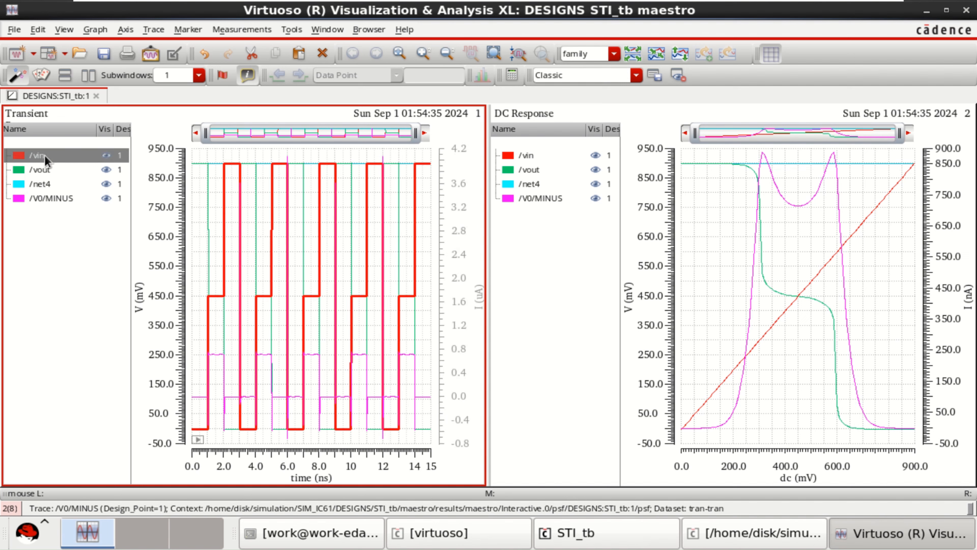
ctrl+click(33, 172)
ctrl+click(40, 186)
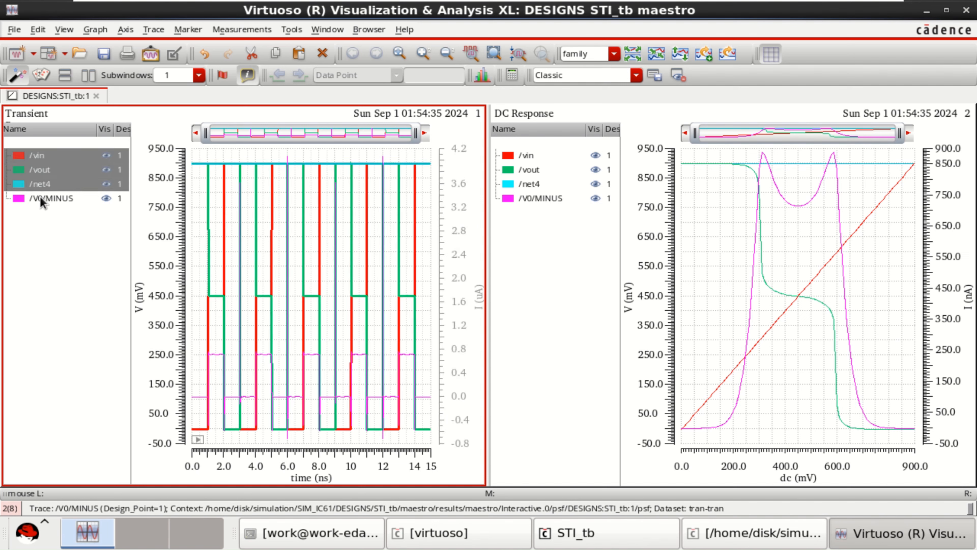
ctrl+click(43, 200)
right_click(66, 183)
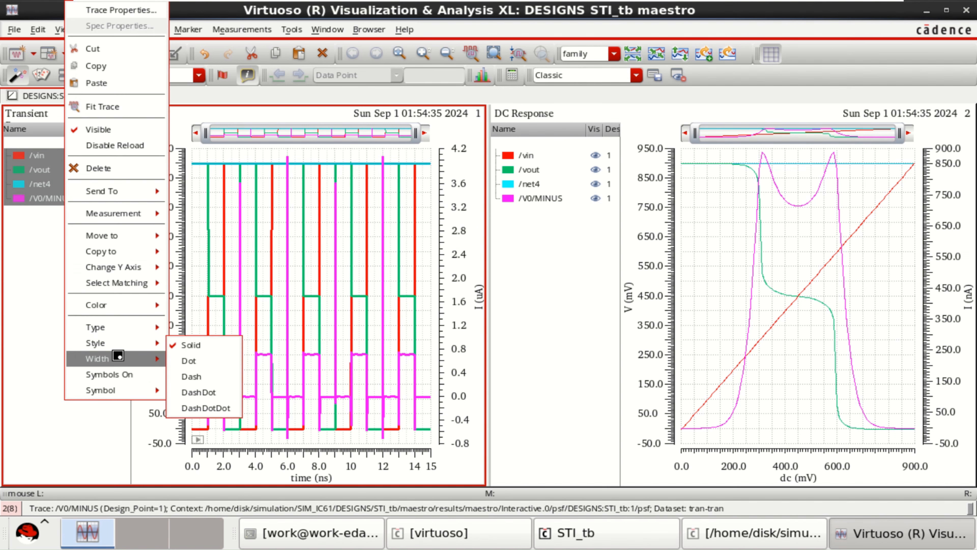
mouse_move(156, 358)
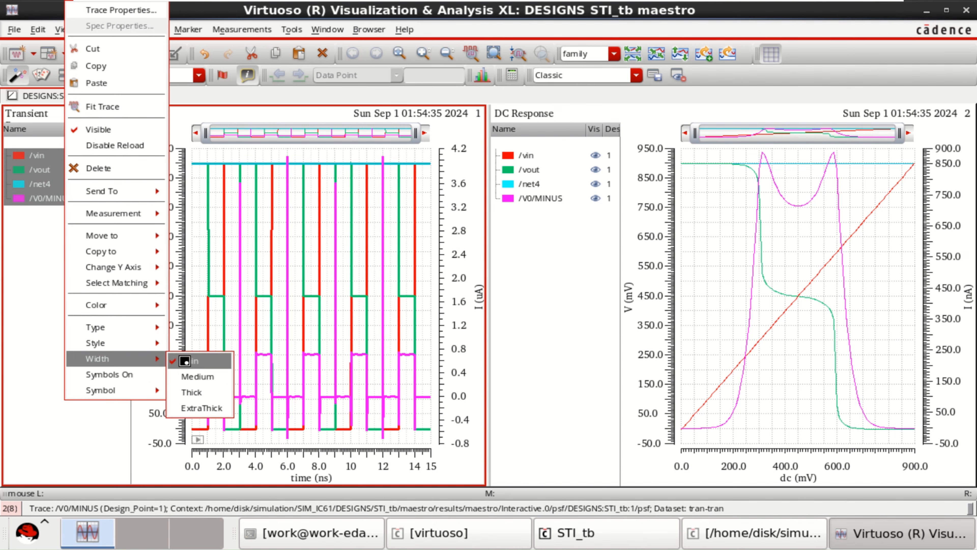
click(209, 380)
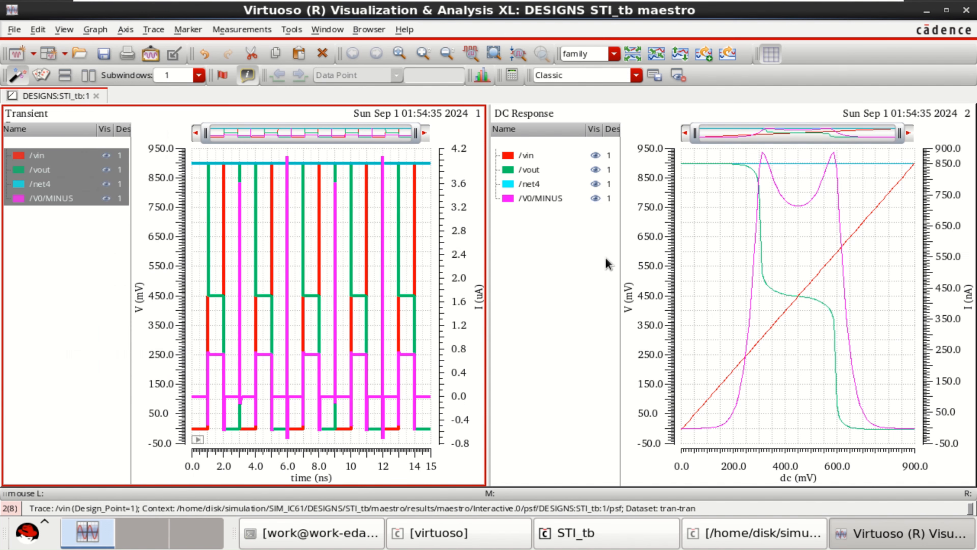
Set the /vin, /vout and /V0/MINUS traces in the DC Response graph to Thick, and narrow that graph's trace legend.
click(569, 258)
click(530, 171)
ctrl+click(529, 154)
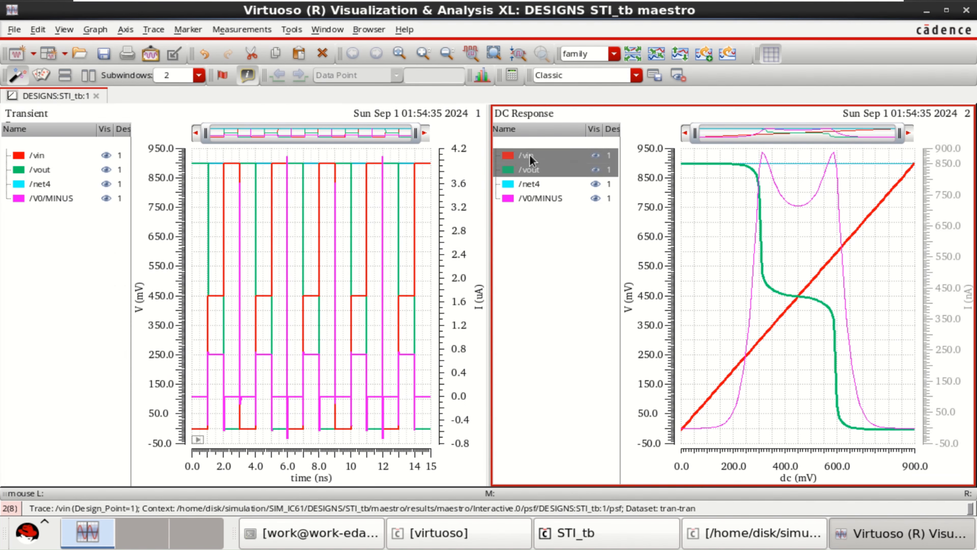
ctrl+click(546, 199)
right_click(547, 199)
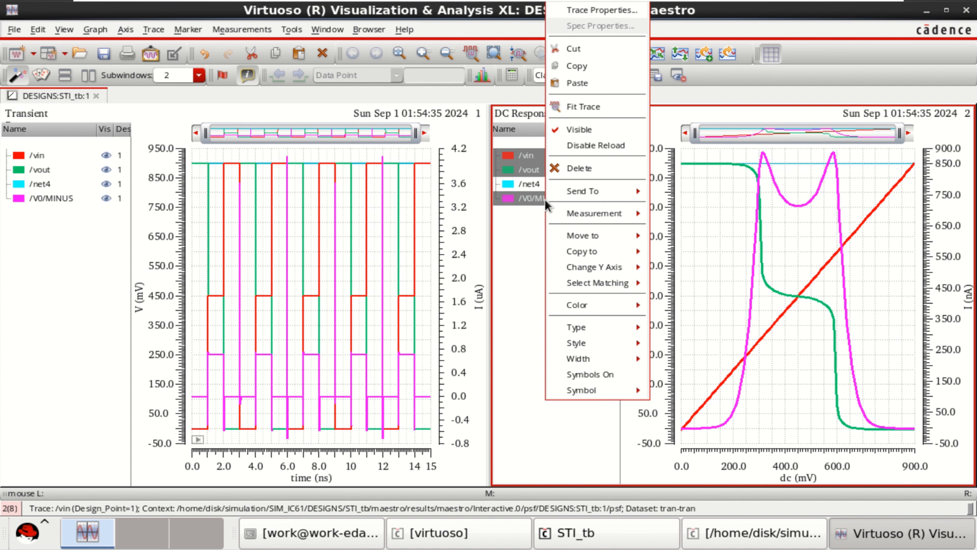
mouse_move(601, 362)
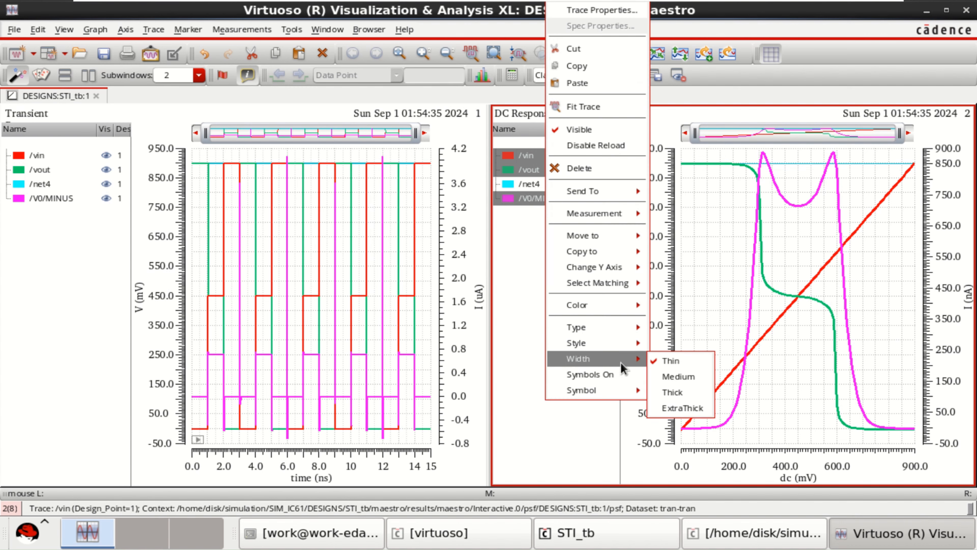
click(673, 395)
click(576, 348)
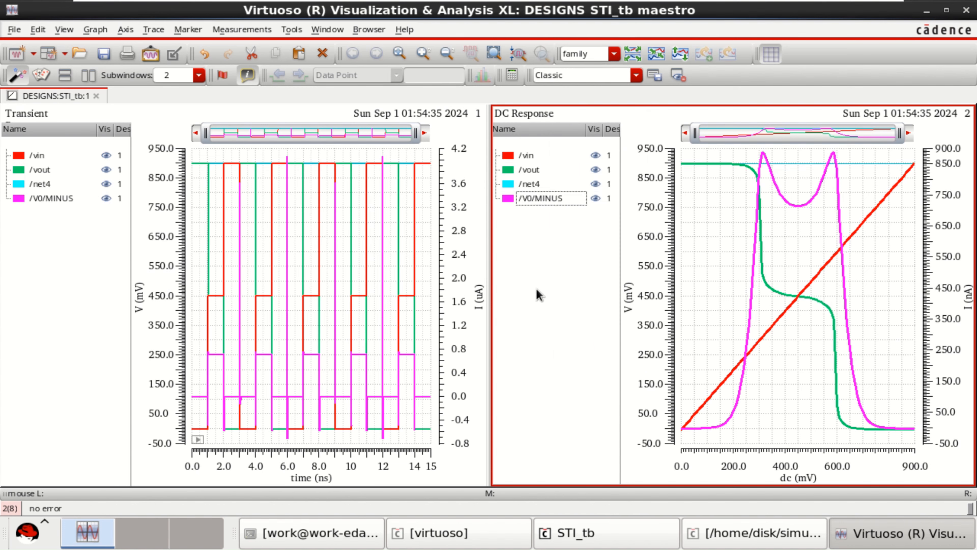
drag(620, 241, 564, 240)
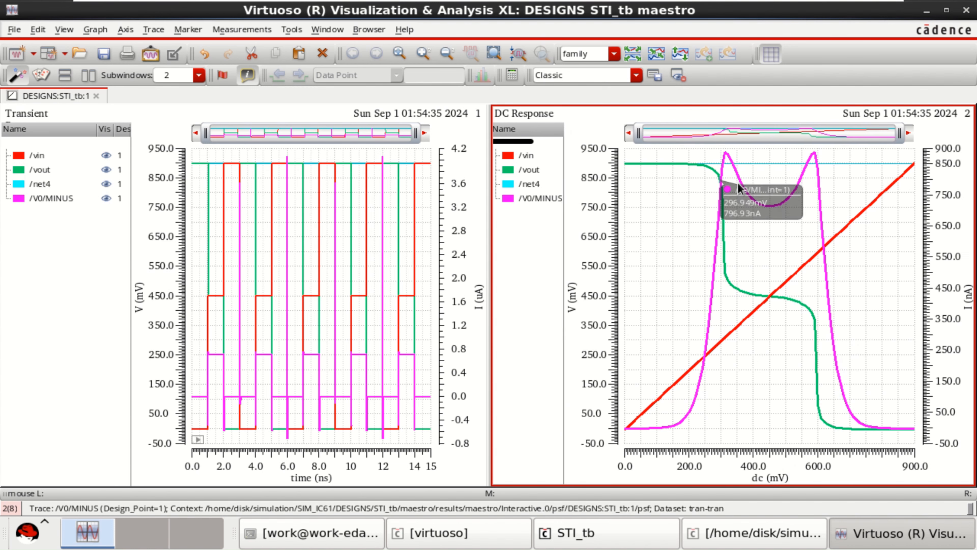
Delete the /net4 trace from the DC Response graph.
right_click(532, 184)
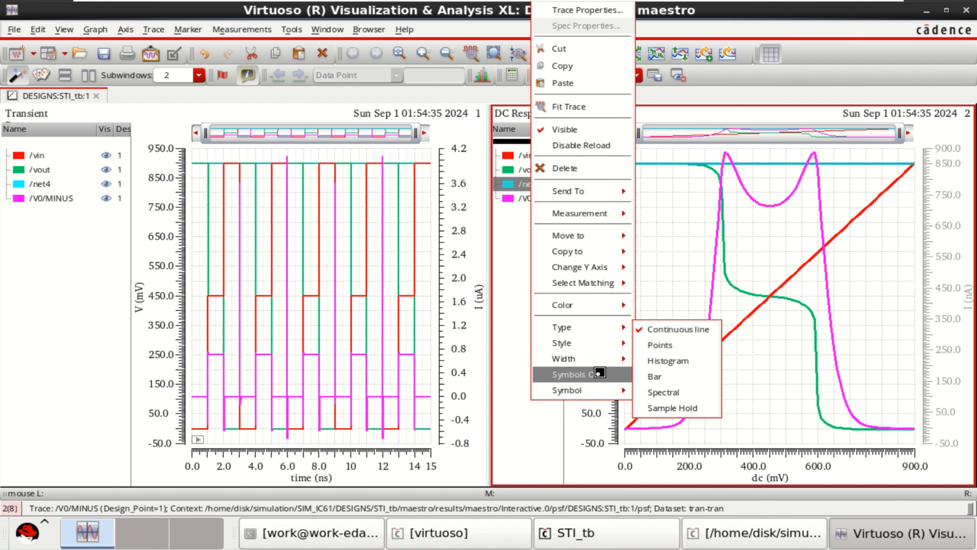
click(606, 168)
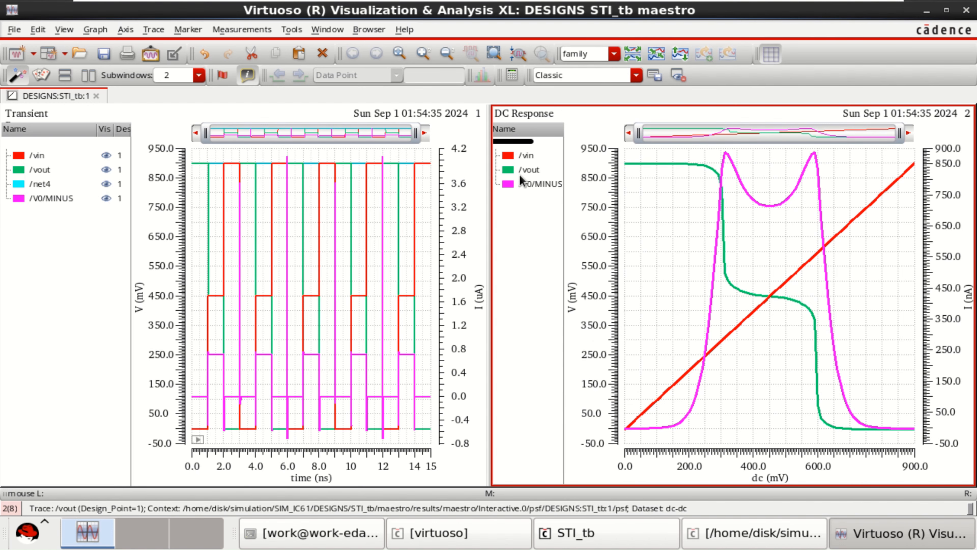
Examine the /vout transfer curve and the /vin line across the DC Response sweep.
click(526, 169)
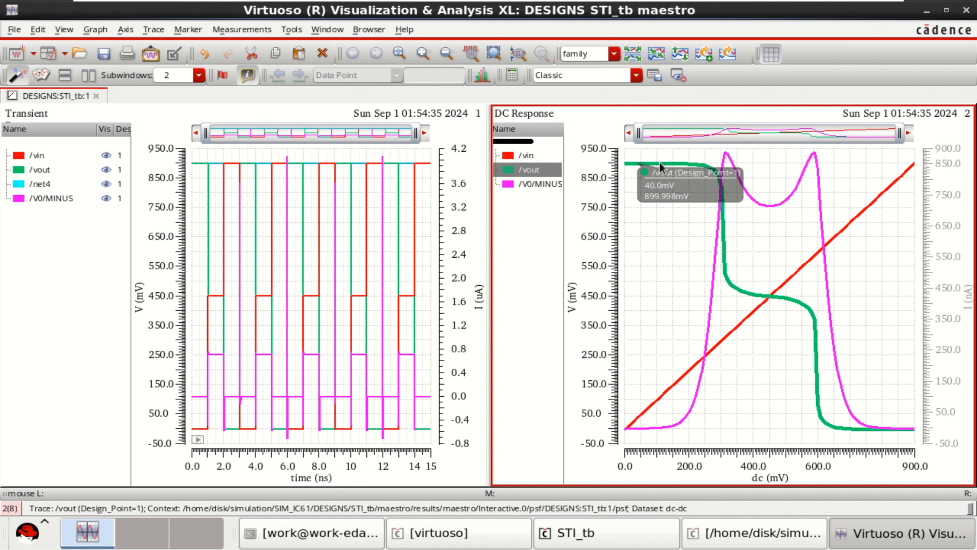
mouse_move(661, 166)
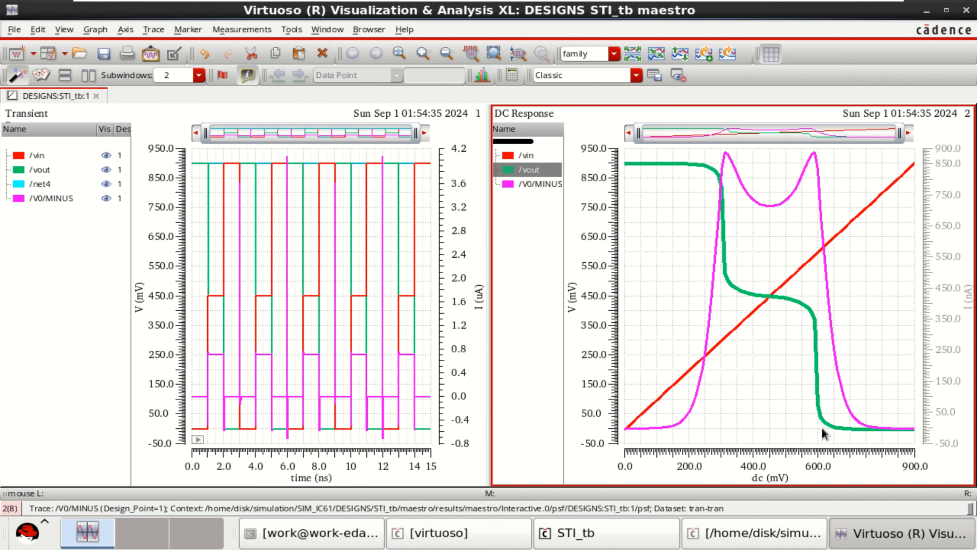
mouse_move(834, 427)
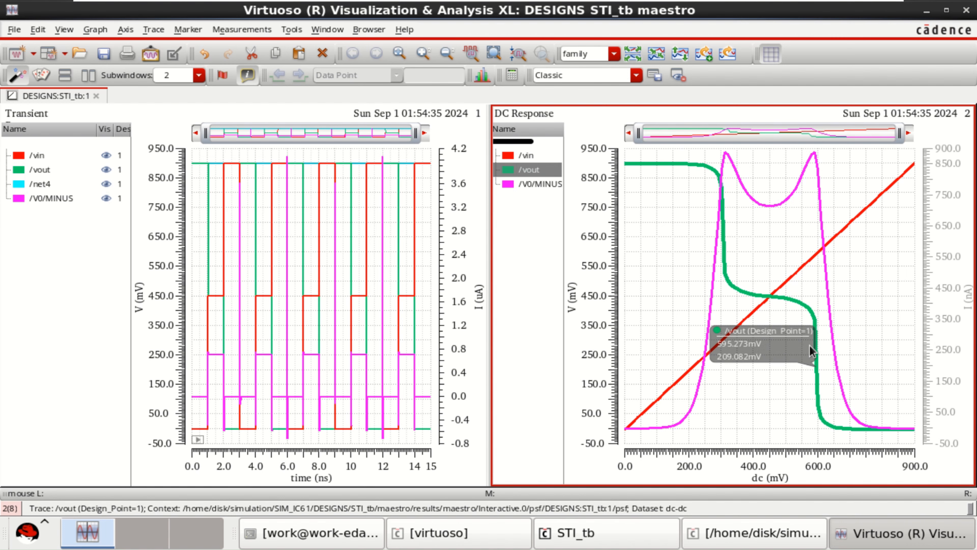
mouse_move(770, 293)
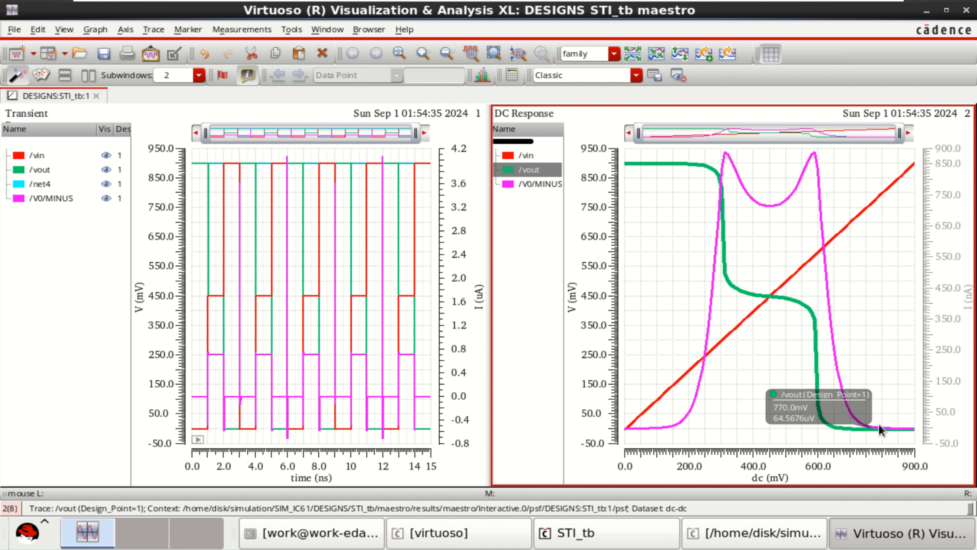
mouse_move(895, 427)
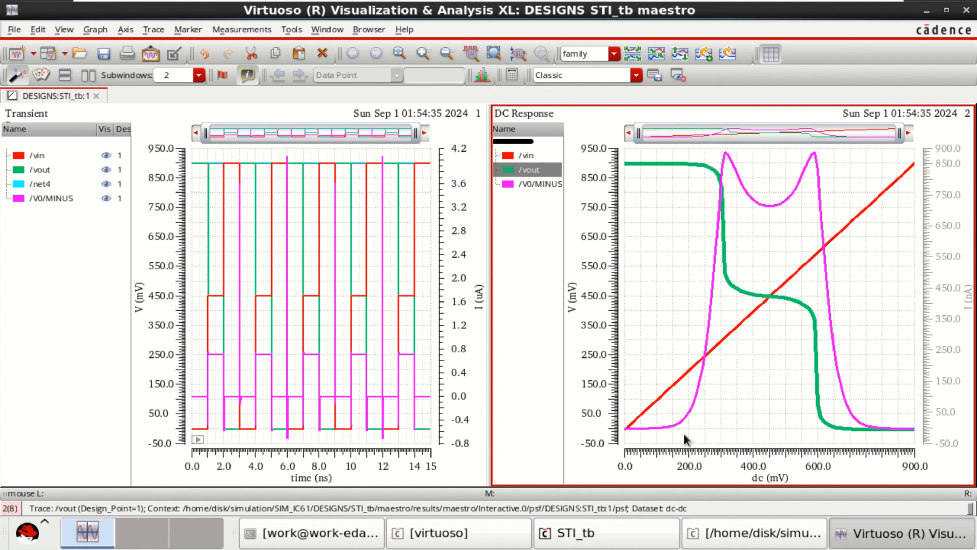
mouse_move(682, 426)
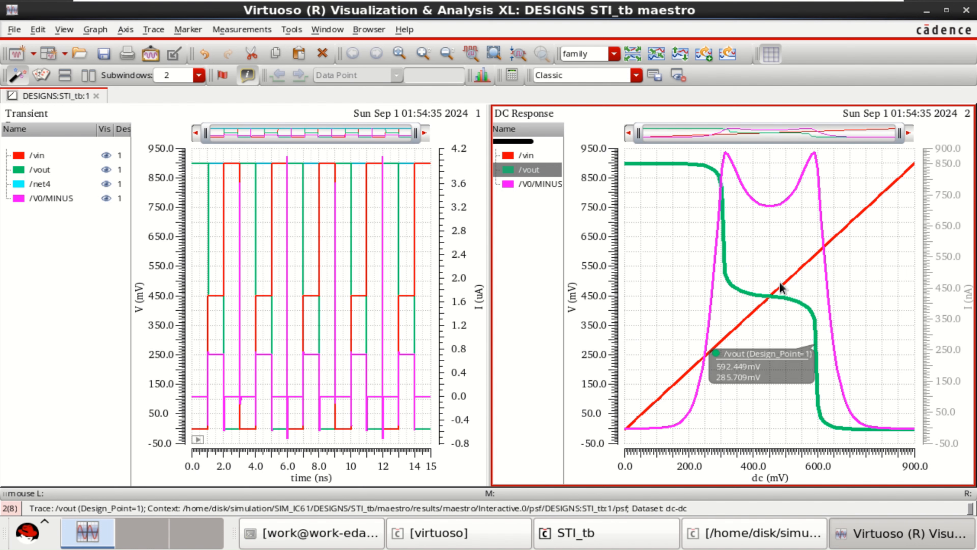
mouse_move(757, 275)
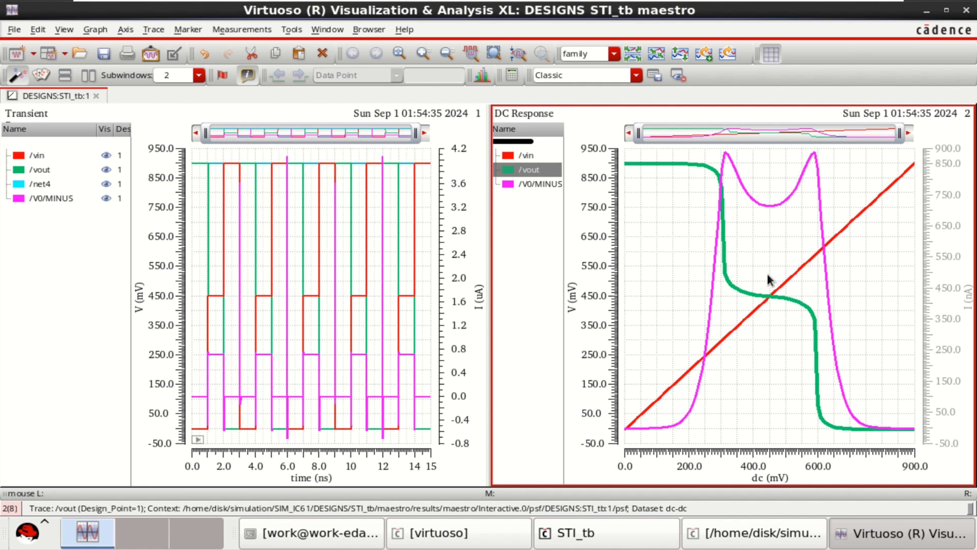
mouse_move(909, 181)
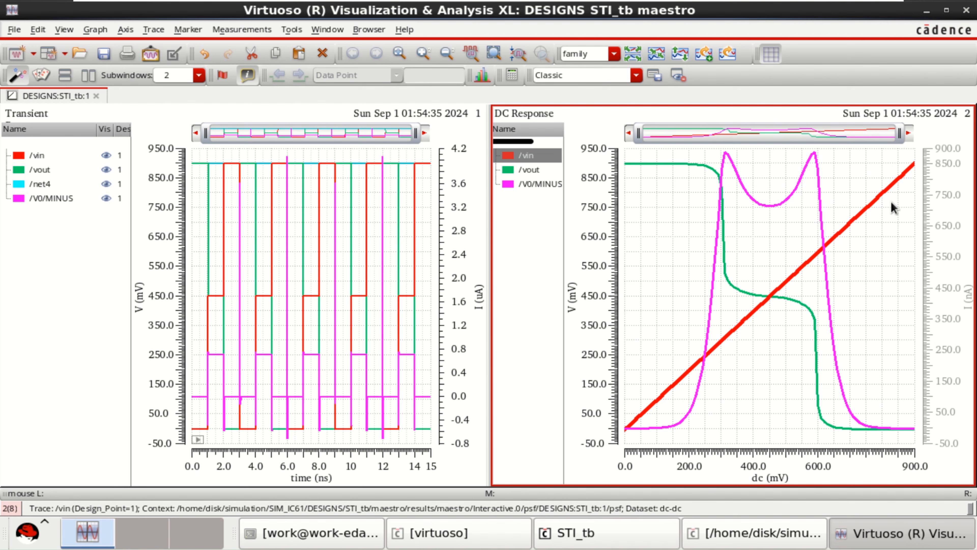
Show the transient graph alone in the card layout and split its traces into separate strips.
click(64, 246)
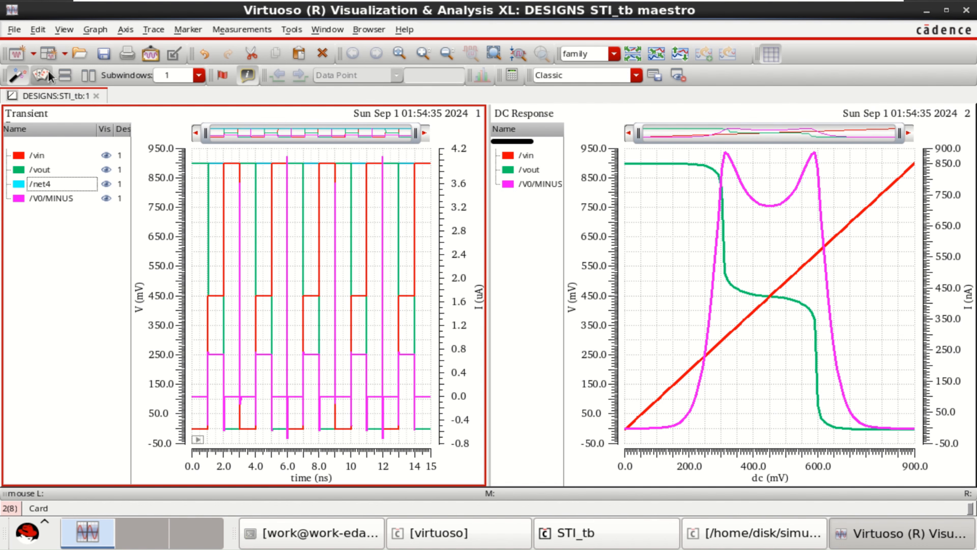
click(42, 75)
click(633, 55)
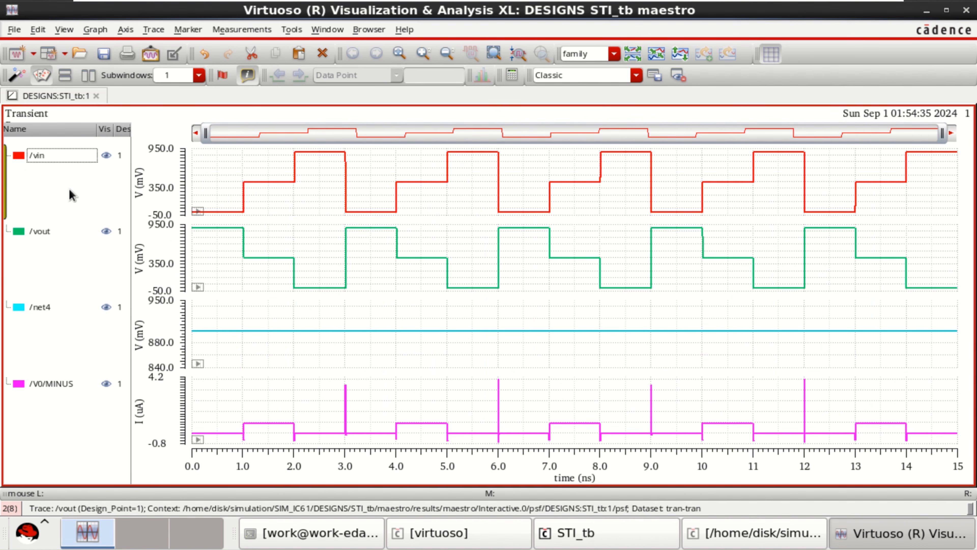
Increase the line width of the /vin, /vout, /net4 and /V0/MINUS traces in the transient graph.
click(38, 160)
ctrl+click(30, 232)
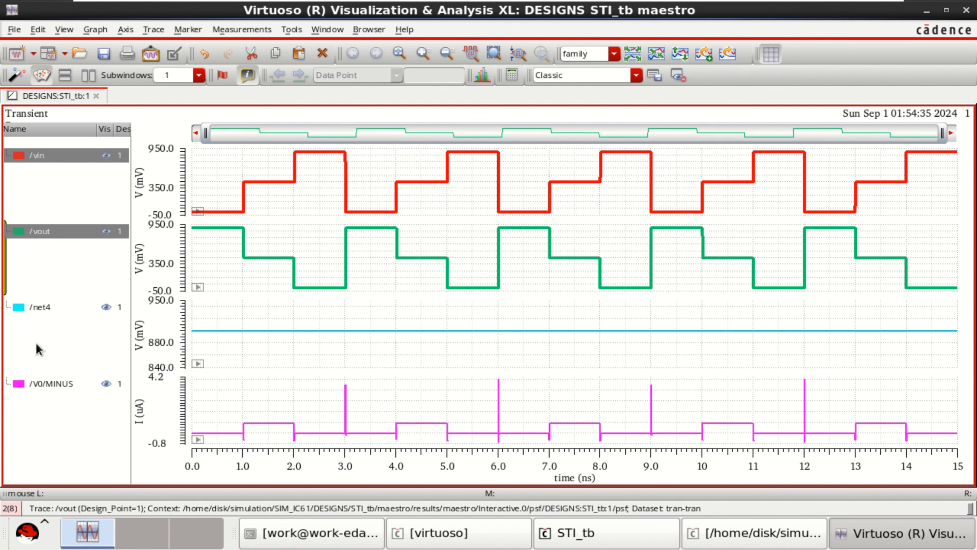
ctrl+click(33, 313)
ctrl+click(39, 382)
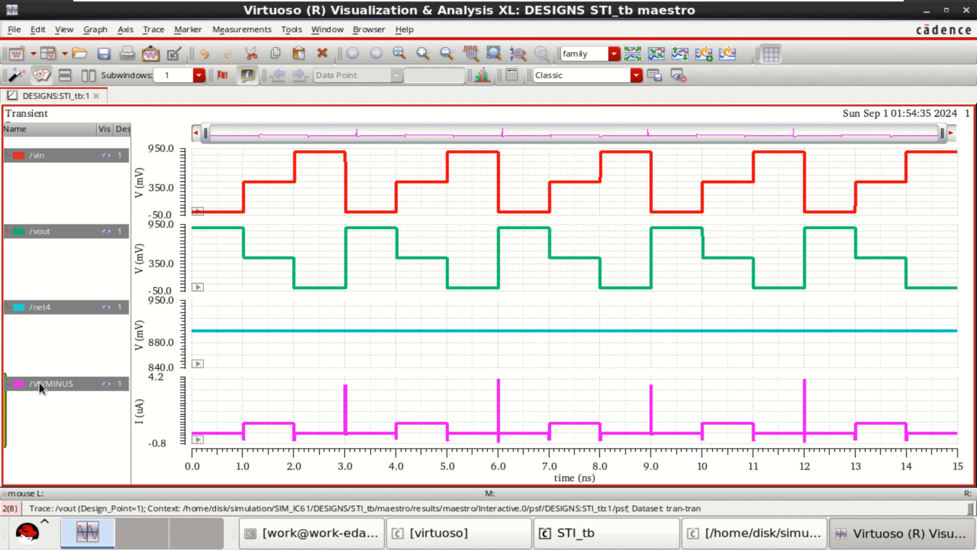
right_click(39, 384)
mouse_move(75, 346)
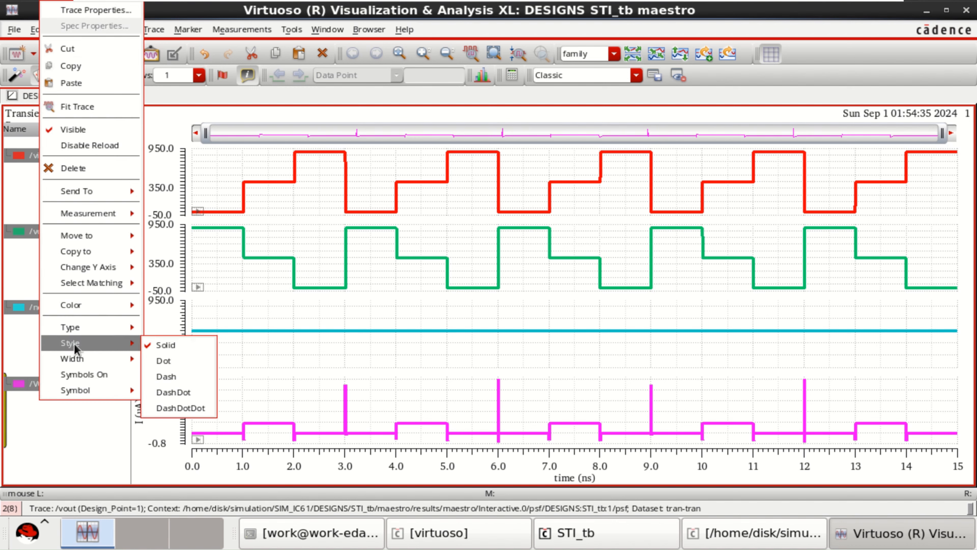
mouse_move(96, 359)
click(166, 392)
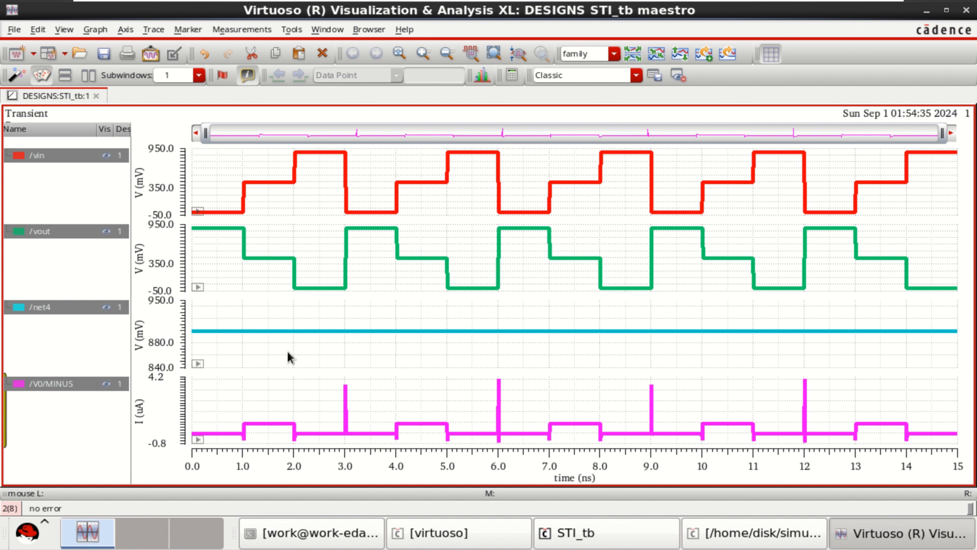
Select the /vin trace and return to the layout showing the transient and DC Response graphs side by side.
click(395, 305)
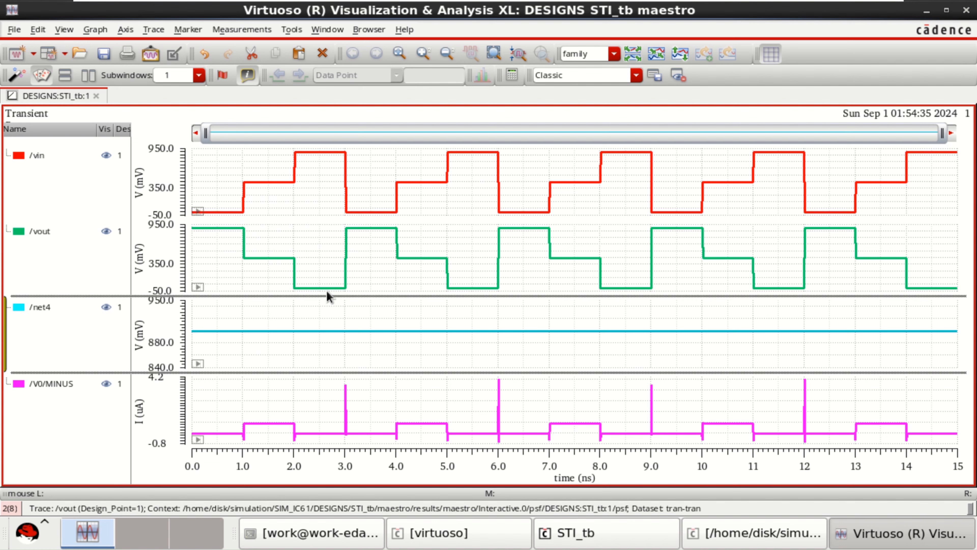
click(216, 212)
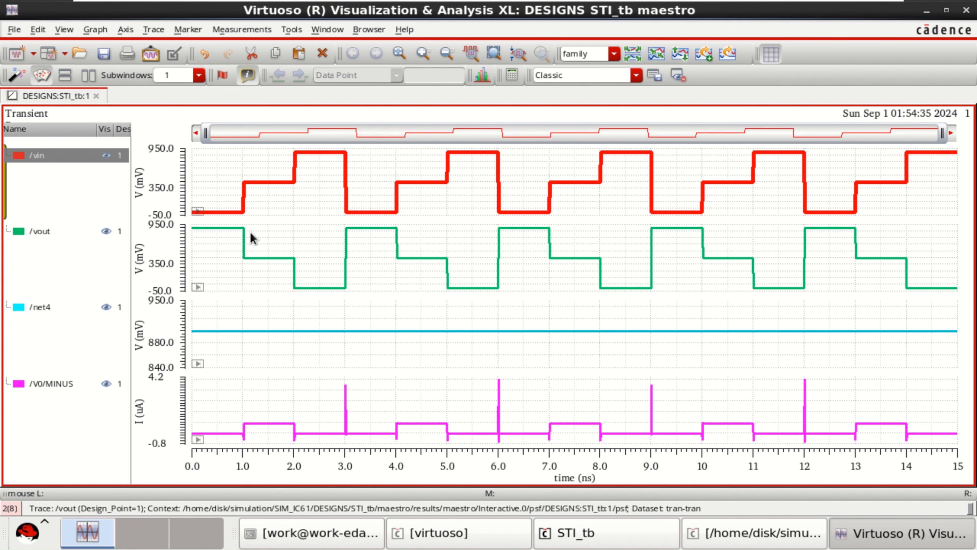
click(17, 75)
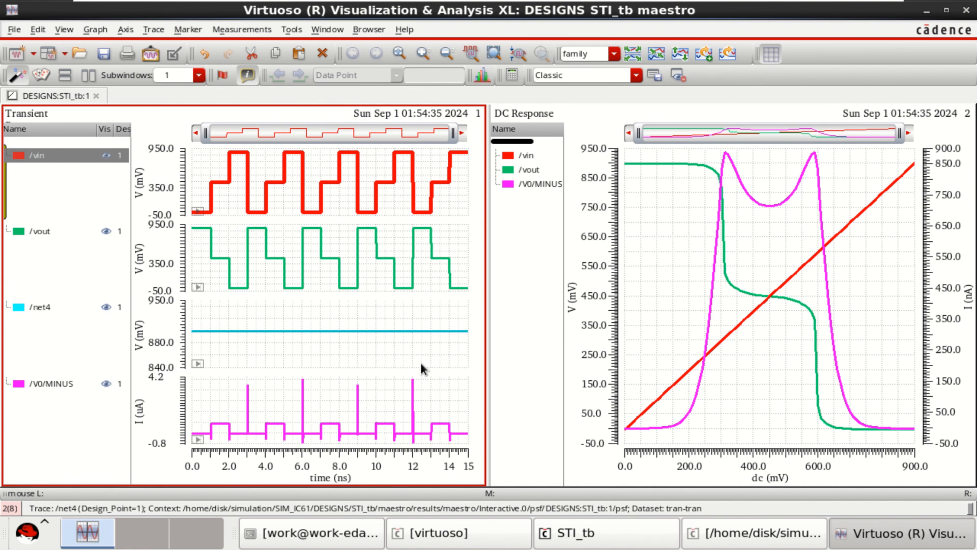
Send the transient /vin and /V0/MINUS traces to the calculator, then clear its buffer and stack and close it.
right_click(45, 383)
click(36, 416)
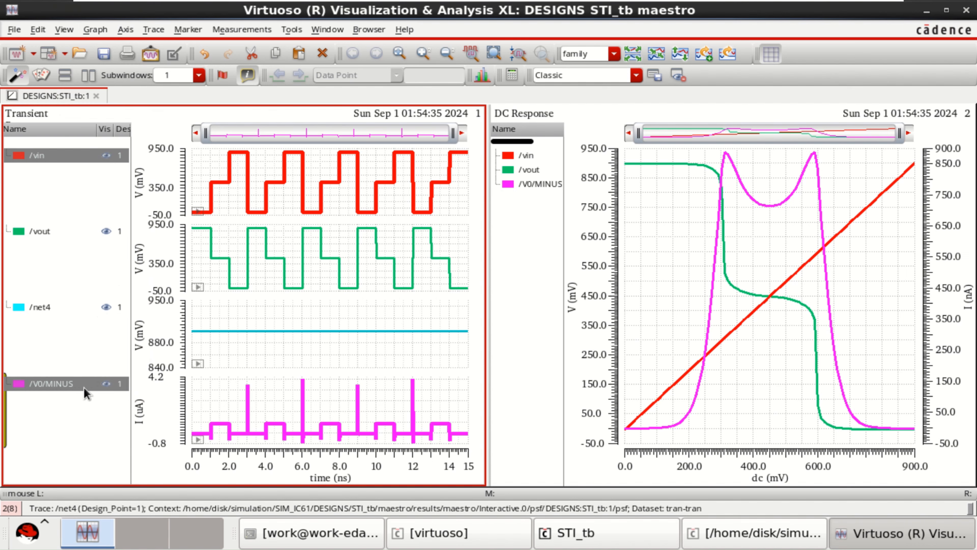
right_click(71, 387)
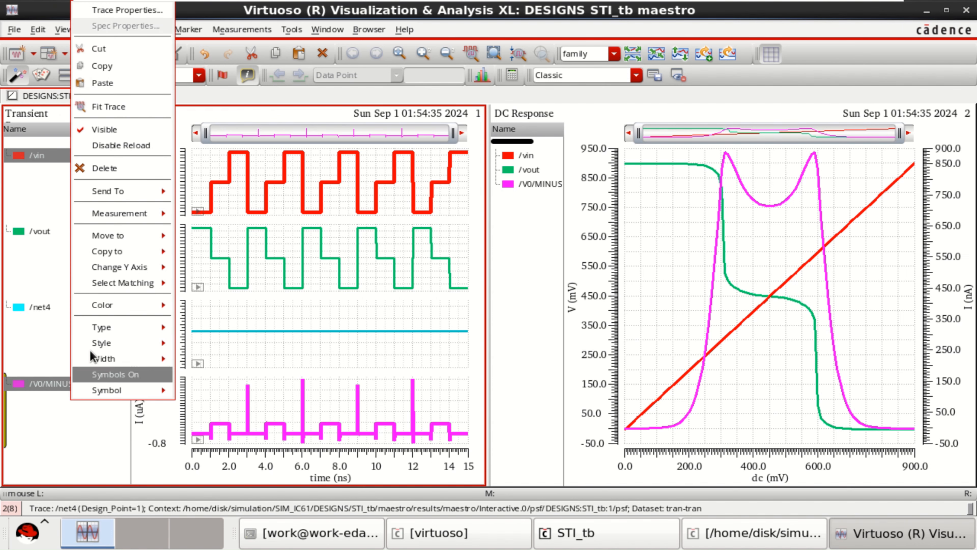
mouse_move(136, 196)
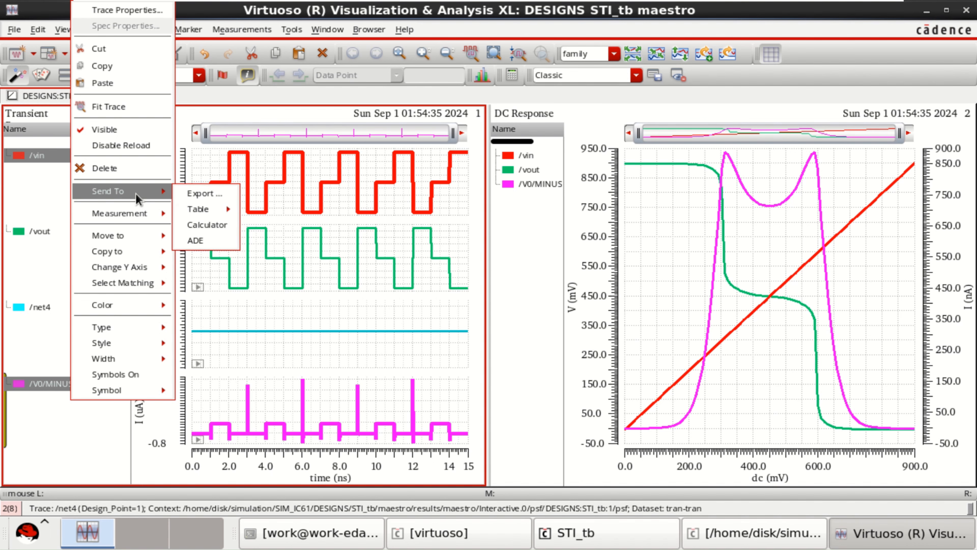
click(213, 225)
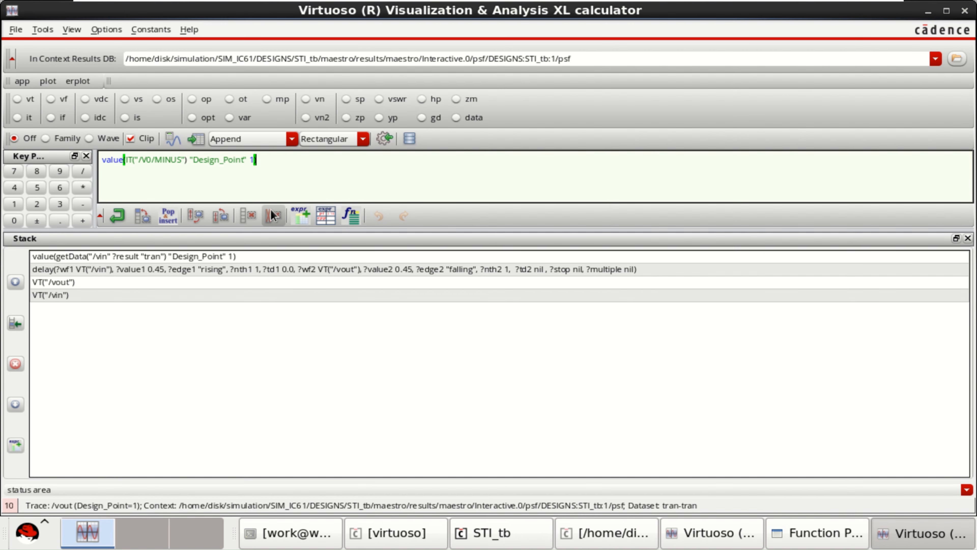
click(267, 218)
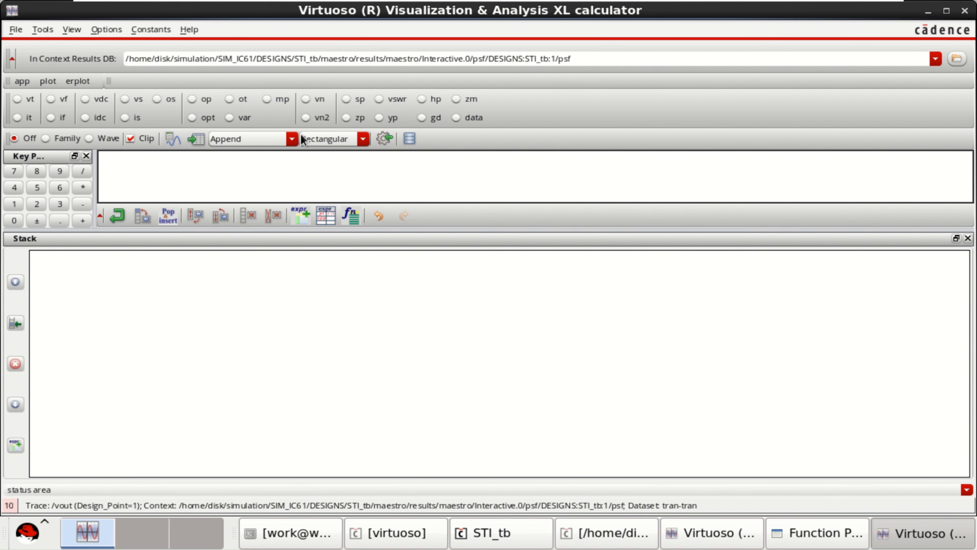
click(965, 11)
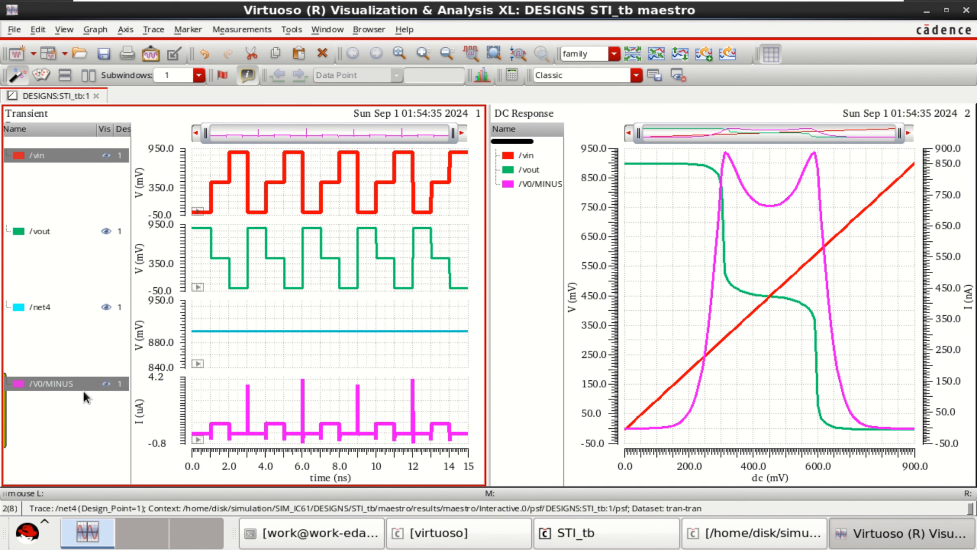
Send the selected transient /vin and /V0/MINUS traces to the calculator again and bring the calculator to the front.
right_click(69, 390)
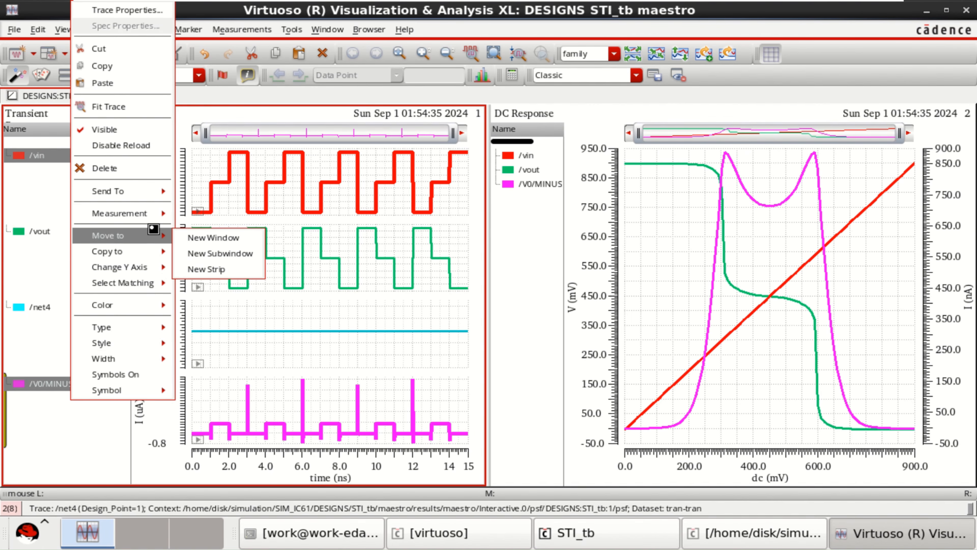
mouse_move(158, 192)
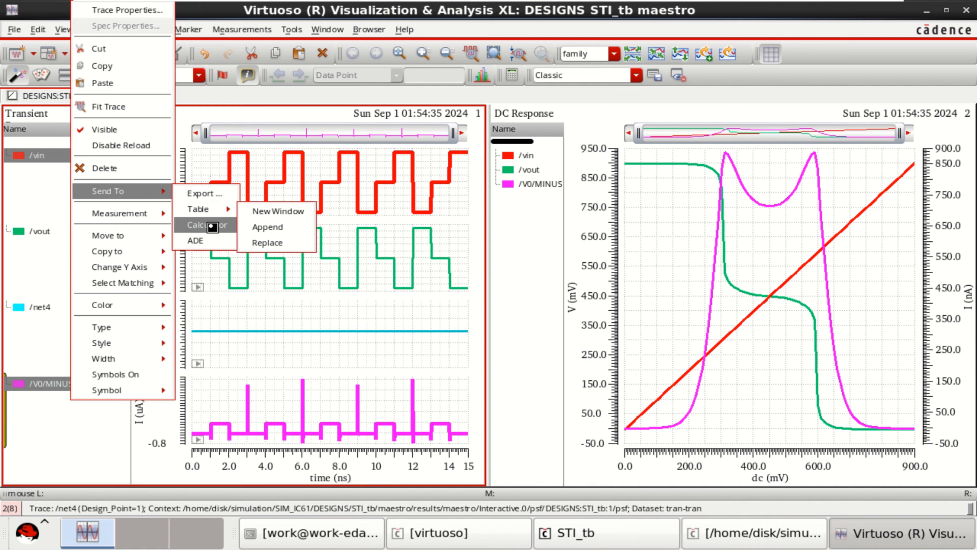
click(218, 222)
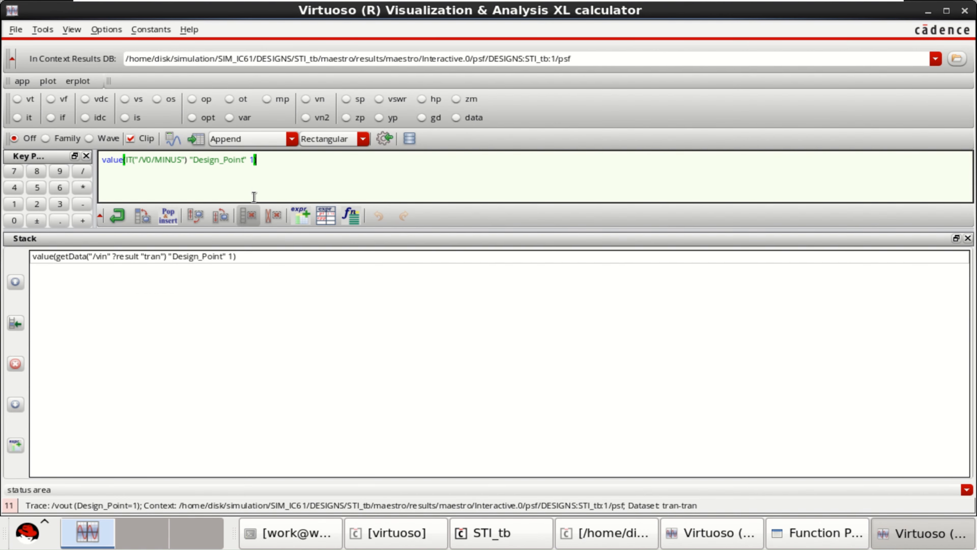
click(746, 541)
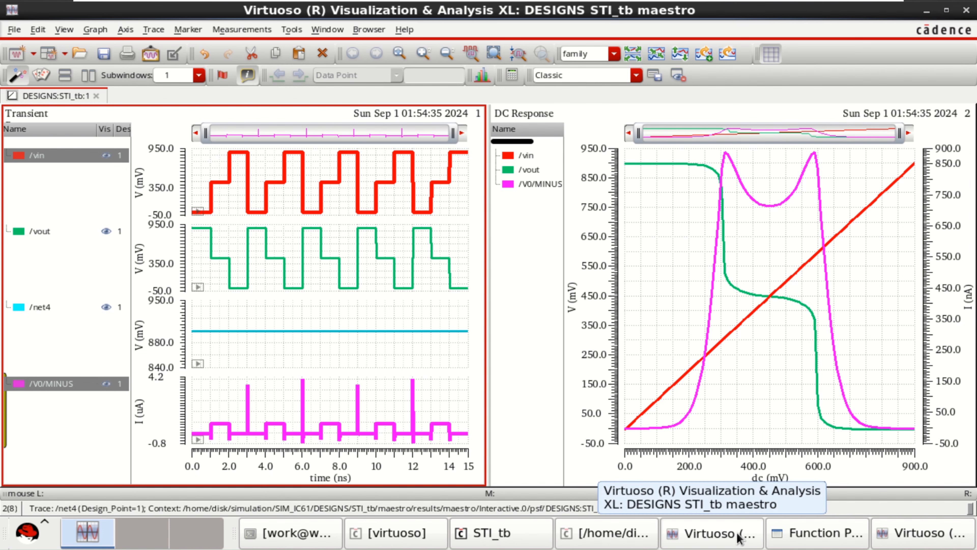
click(739, 538)
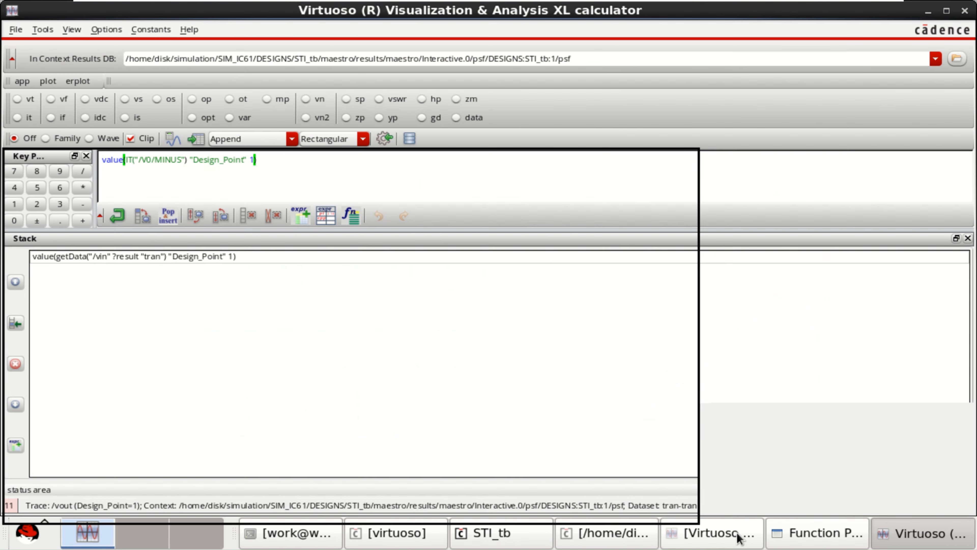
Remove the "Design_Point" 1 argument from the buffer expression and multiply IT("/V0/MINUS") by 0.9.
drag(252, 160, 191, 162)
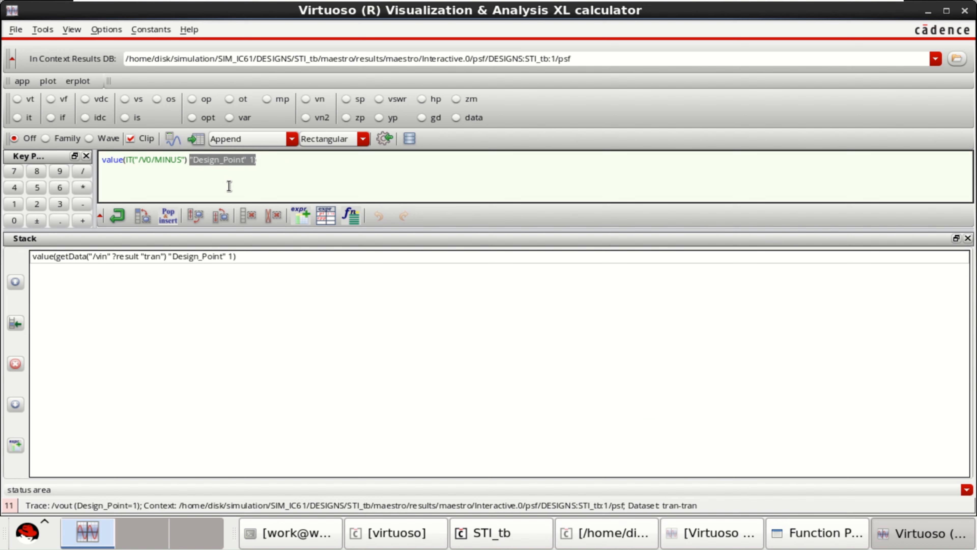
key(BackSpace)
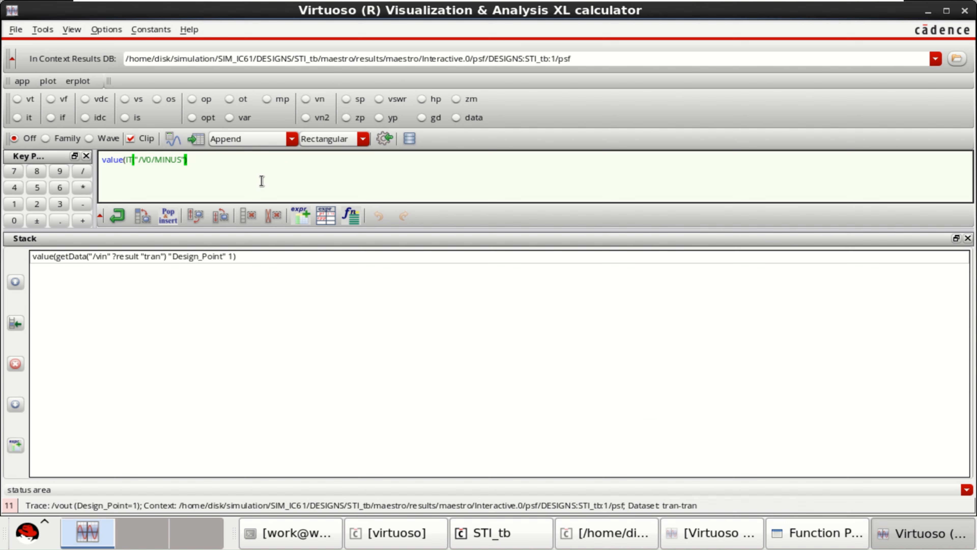
text(*)
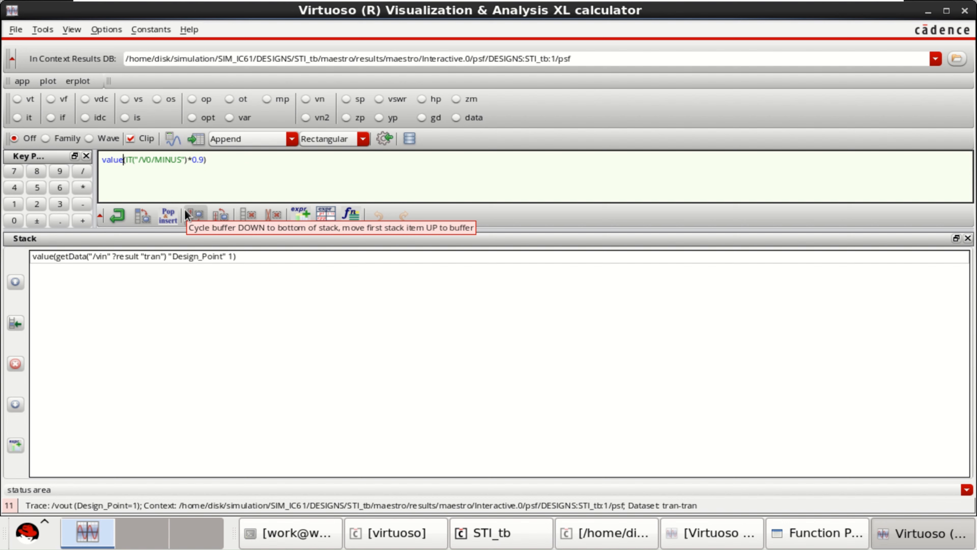
Replace the value function with average in the buffer expression so it reads average(IT("/V0/MINUS")*0.9).
key(BackSpace)
key(BackSpace)
key(BackSpace)
key(BackSpace)
key(BackSpace)
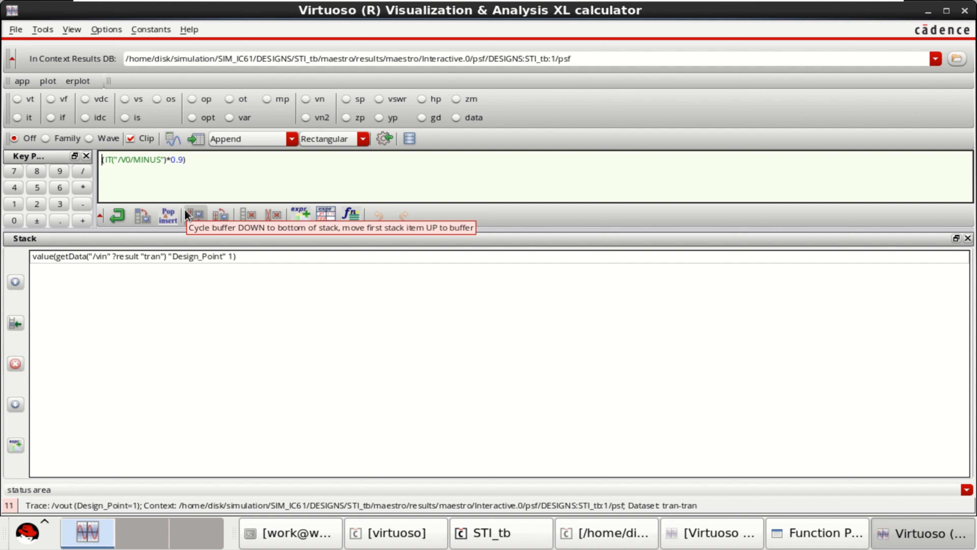
text(aver)
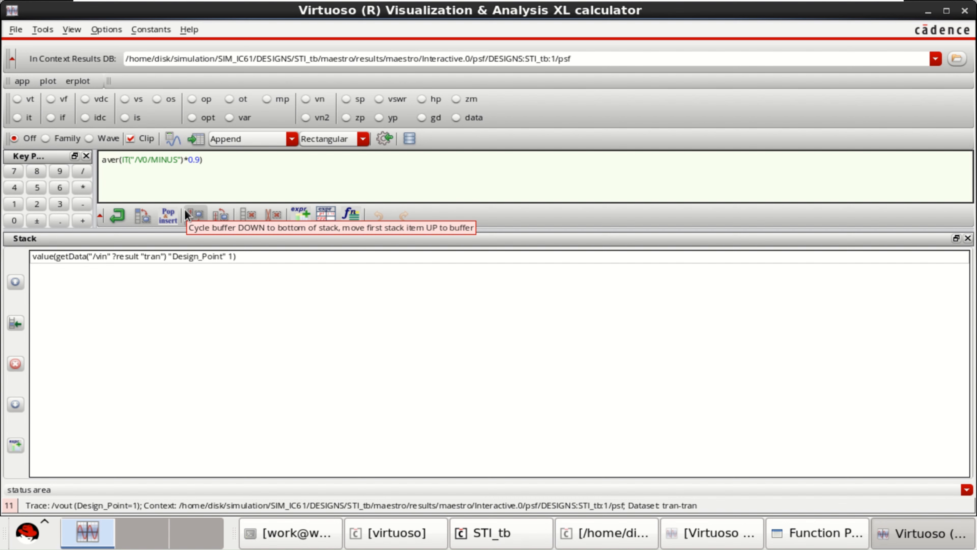
text(age)
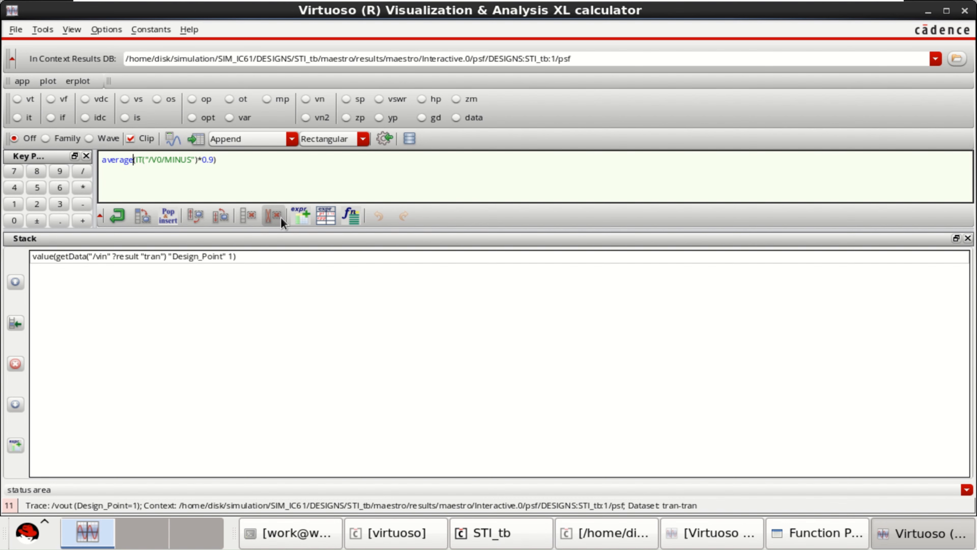
click(306, 173)
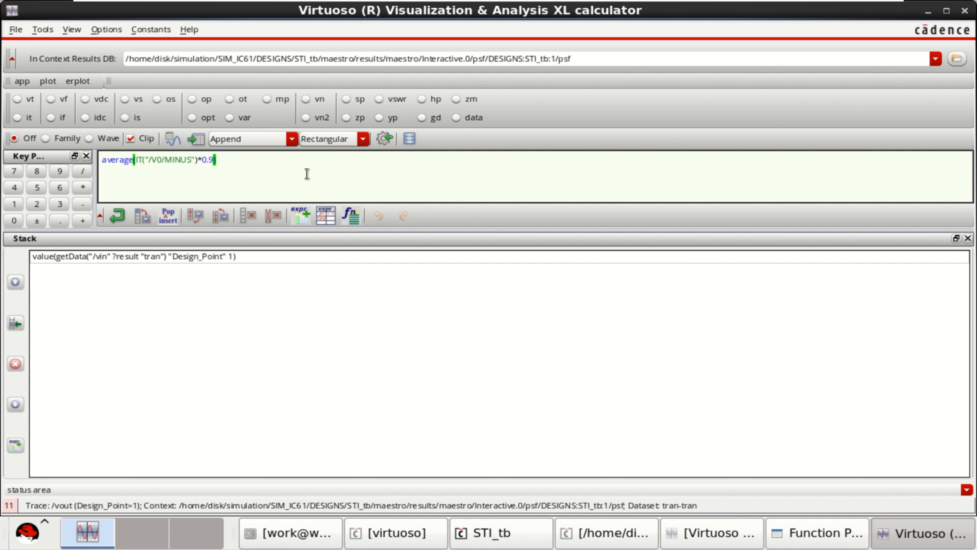
Evaluate the average power expression in a table and send it to the ADE outputs, closing the table and clearing the calculator.
click(197, 140)
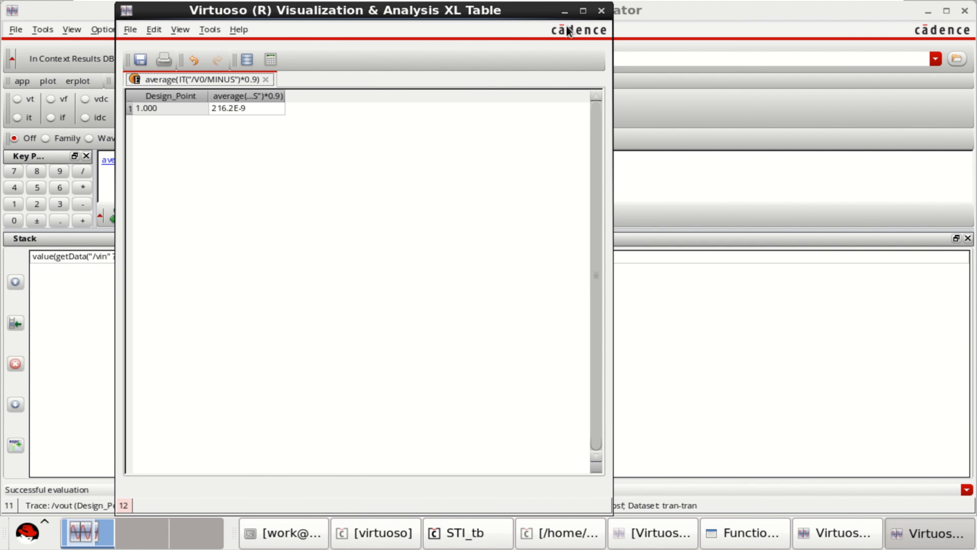
click(602, 11)
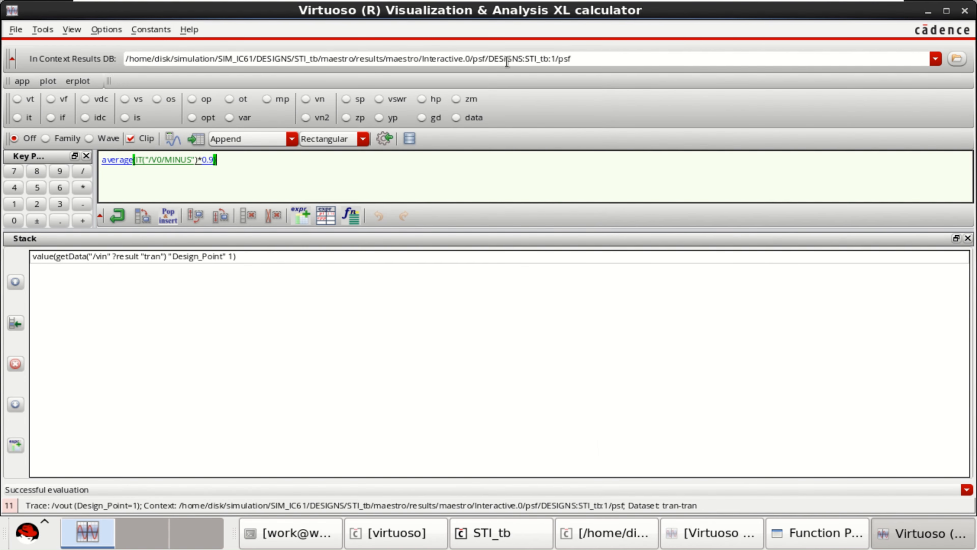
click(386, 139)
click(277, 222)
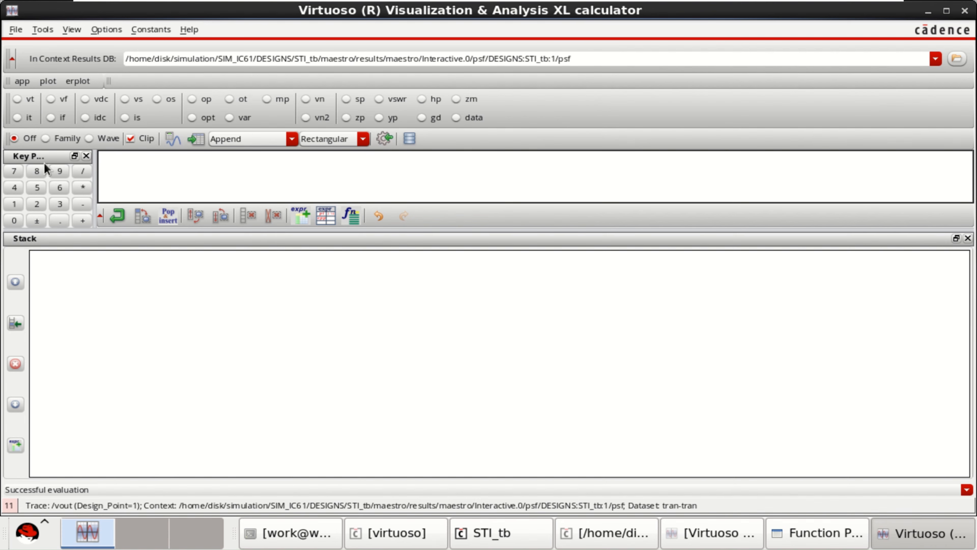
Search the calculator's special functions for "delay" and open the delay function's form.
click(22, 98)
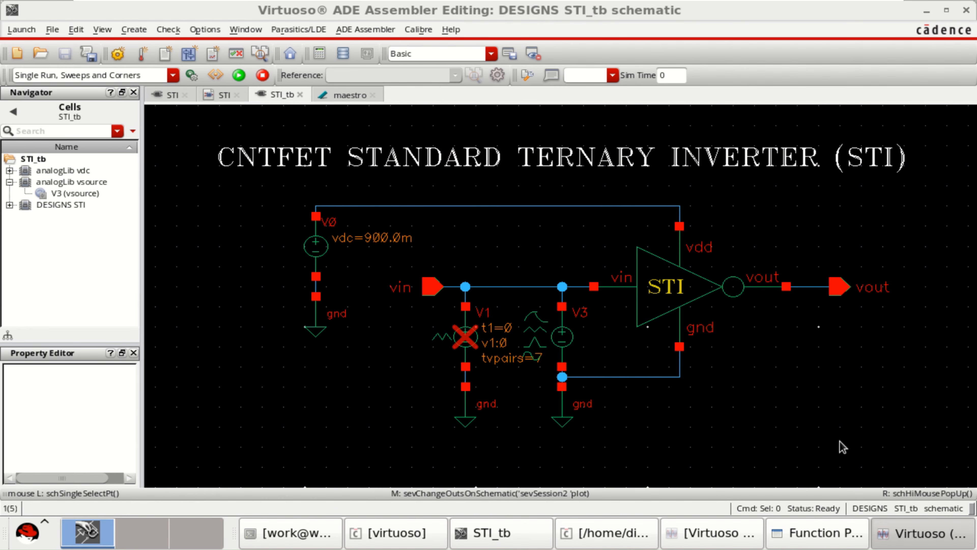
click(817, 535)
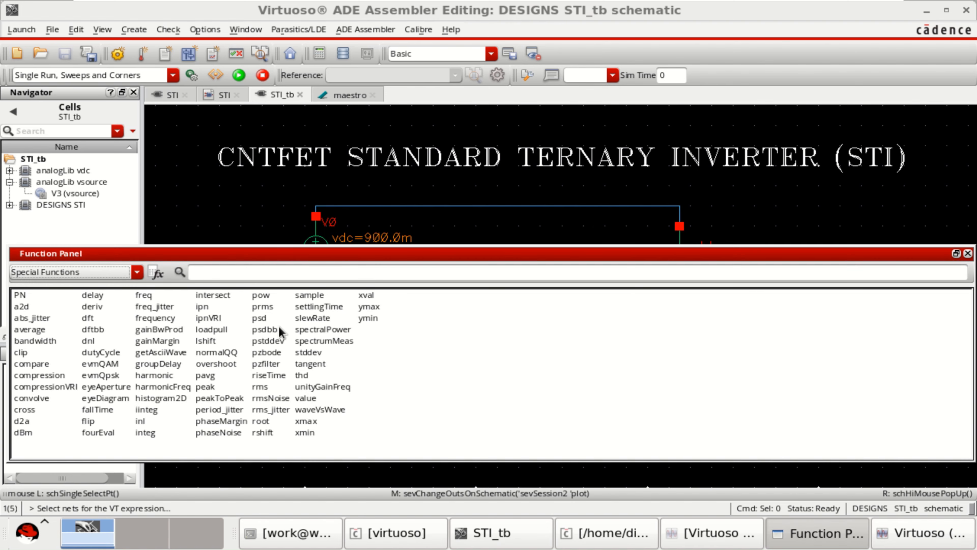
click(243, 272)
text(delay)
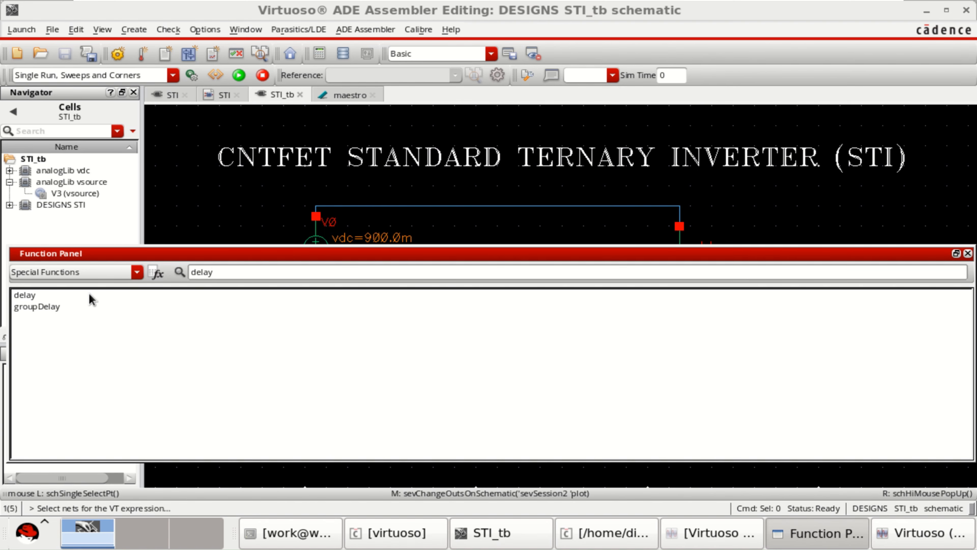
click(27, 295)
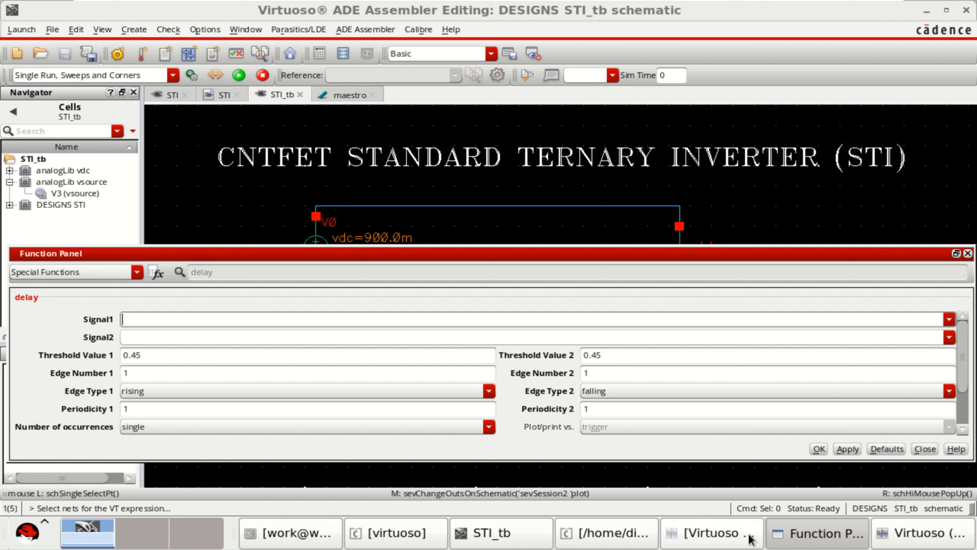
Pick the vin net on the schematic as a transient voltage and copy VT("/vin") into the delay function's Signal1.
click(917, 536)
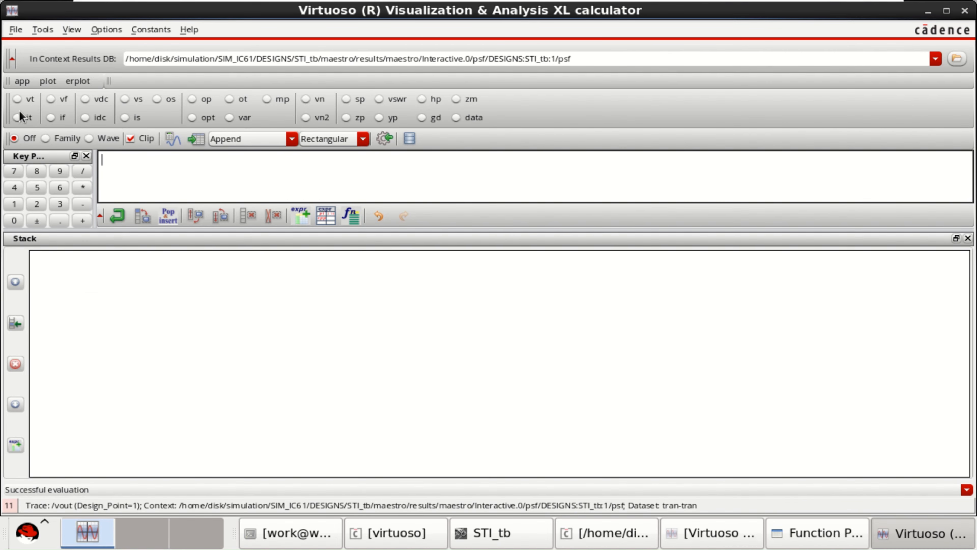
click(17, 99)
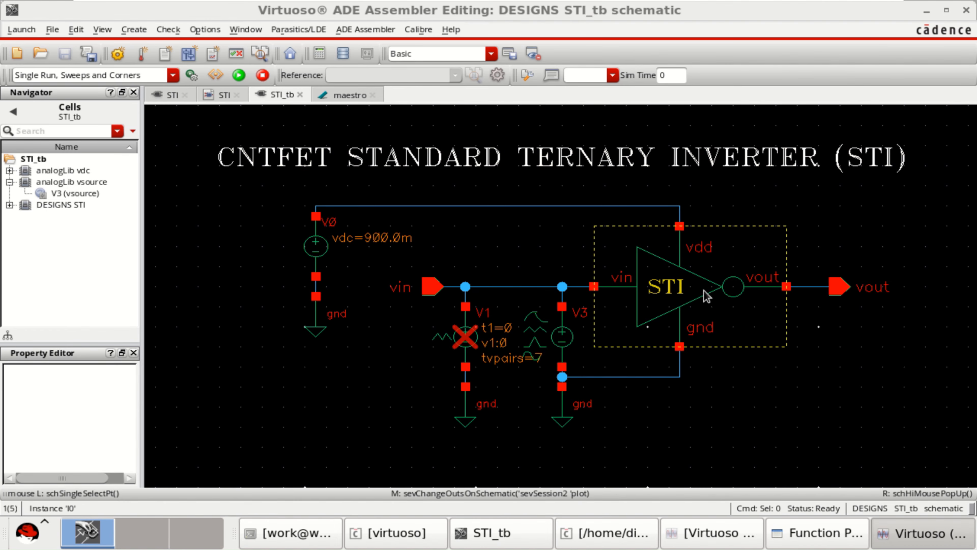
click(519, 287)
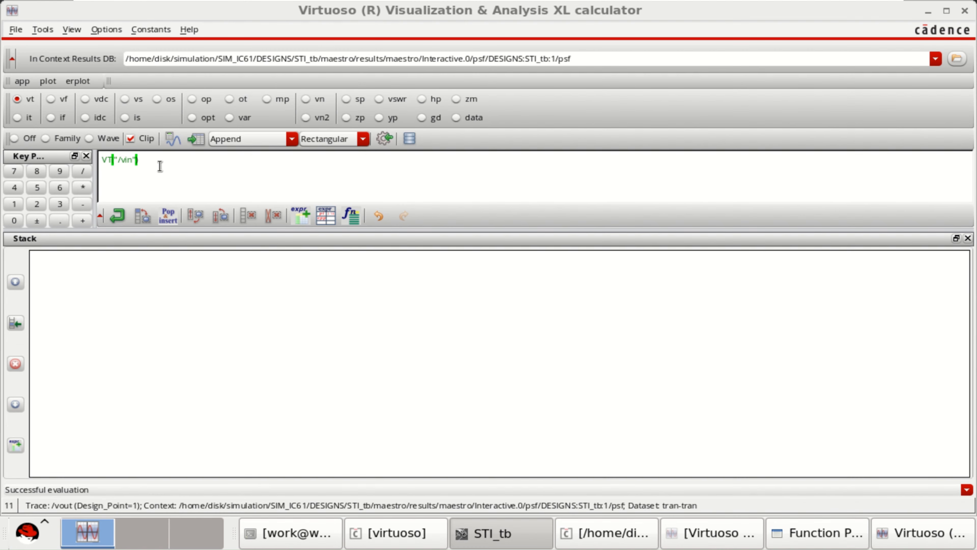
drag(161, 161, 95, 159)
key(ctrl+c)
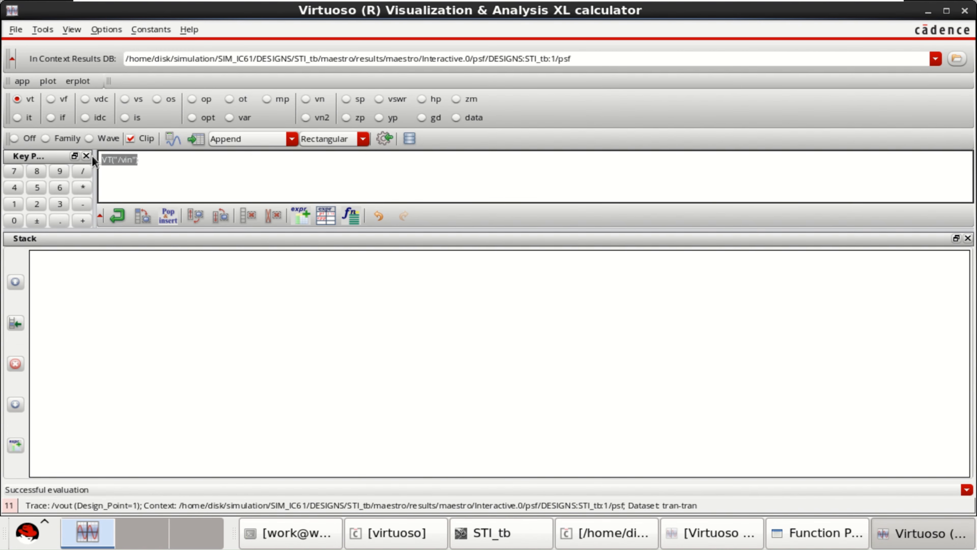
click(350, 217)
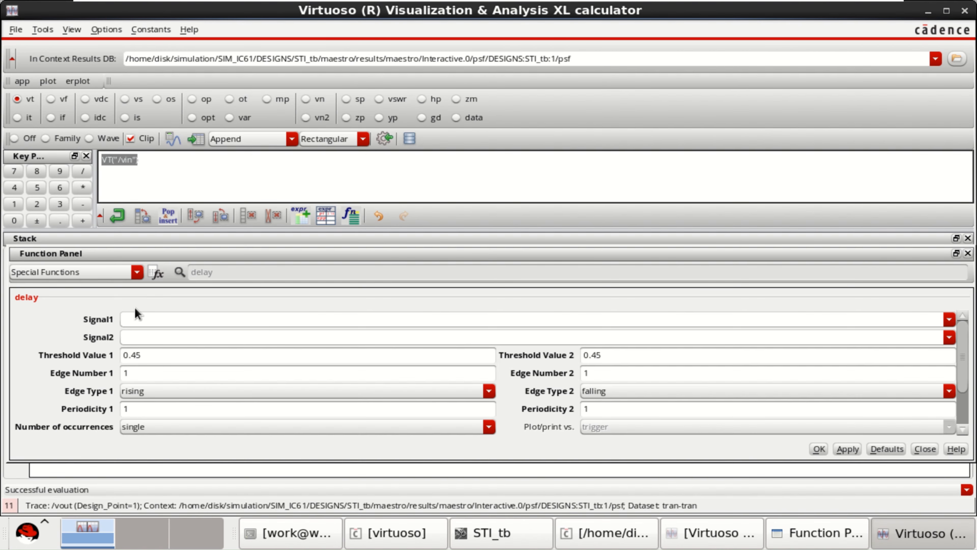
click(152, 317)
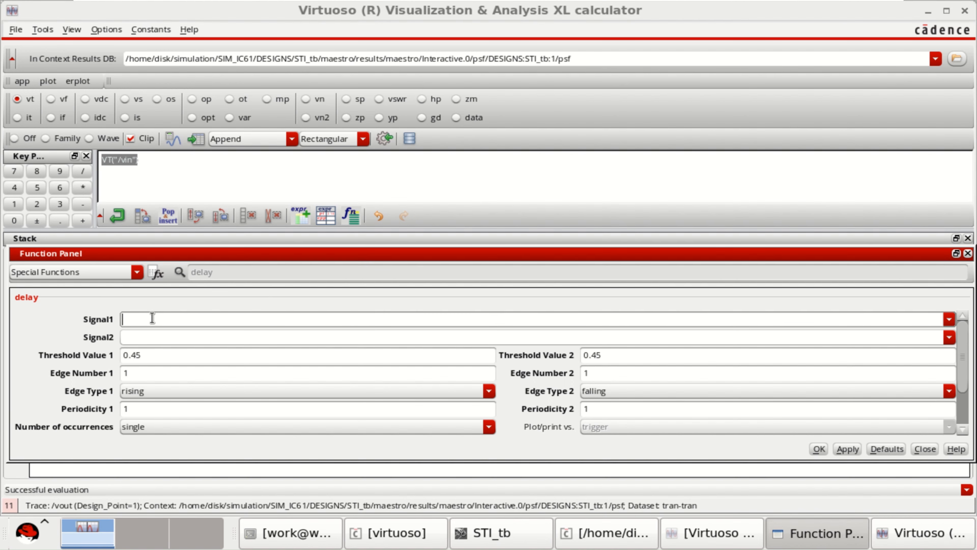
middle_click(152, 318)
Pick the vout net on the schematic as a transient voltage and copy VT("/vout") into the delay function's Signal2.
click(172, 338)
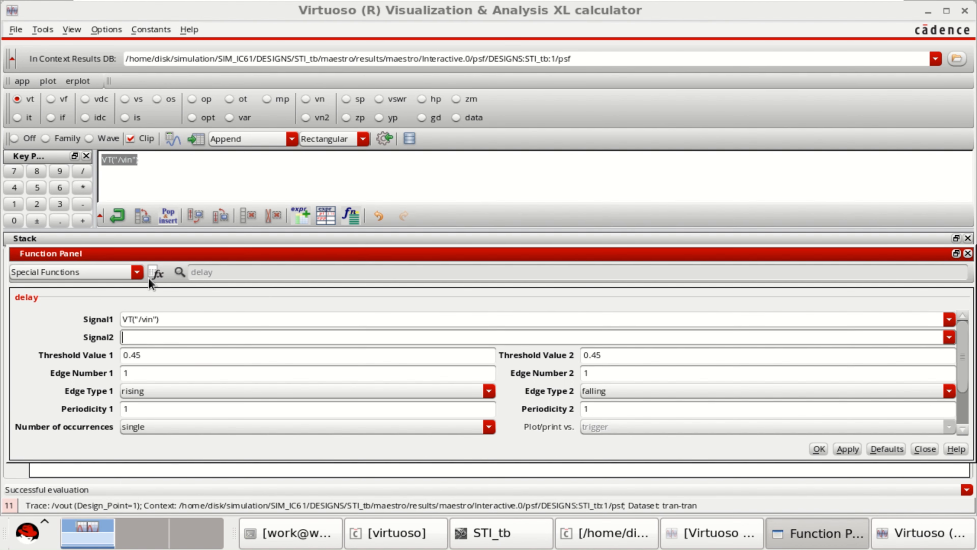
click(22, 136)
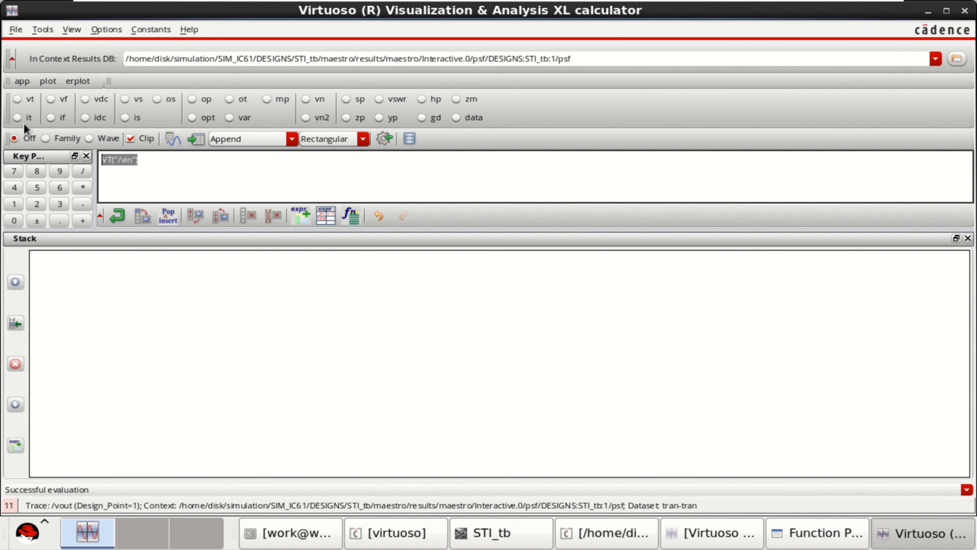
click(18, 100)
click(806, 288)
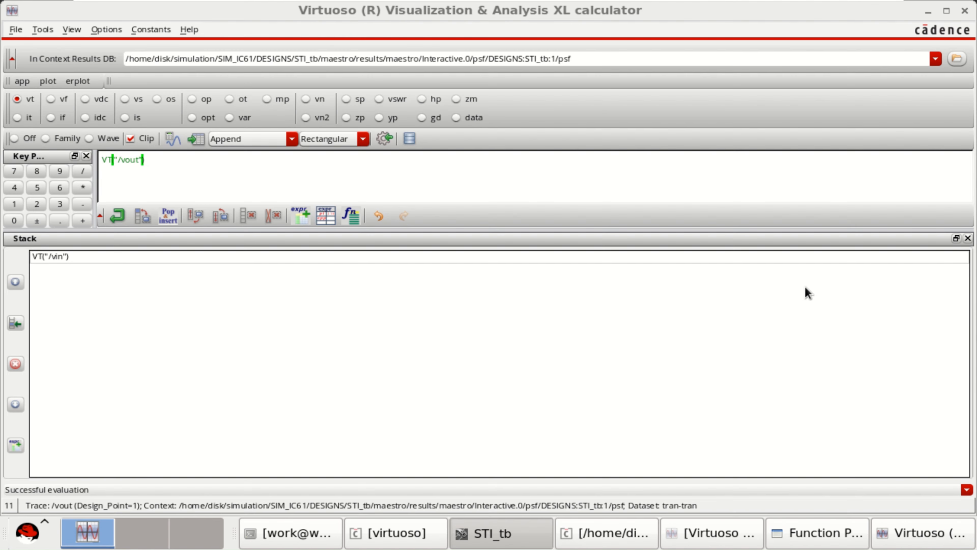
drag(159, 159, 97, 154)
key(ctrl+c)
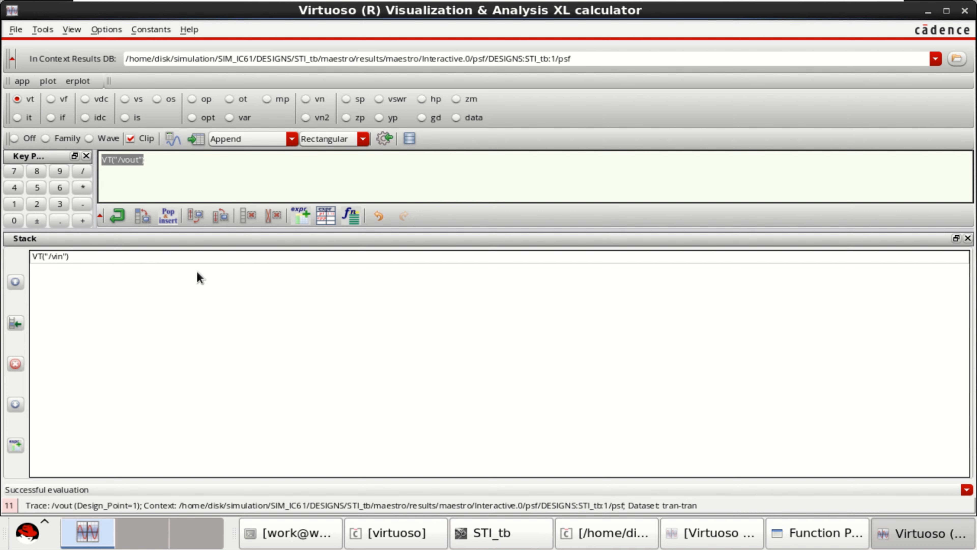
click(353, 215)
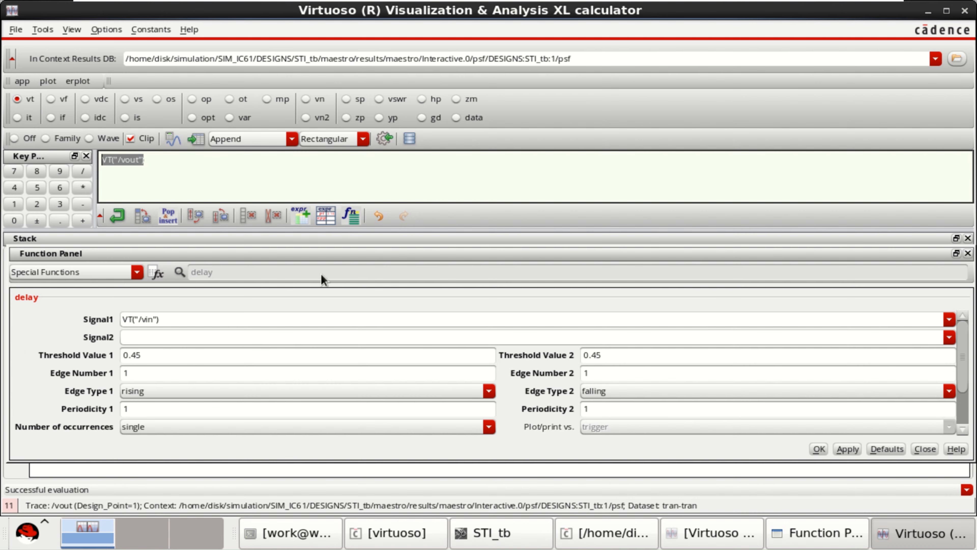
click(166, 337)
middle_click(166, 337)
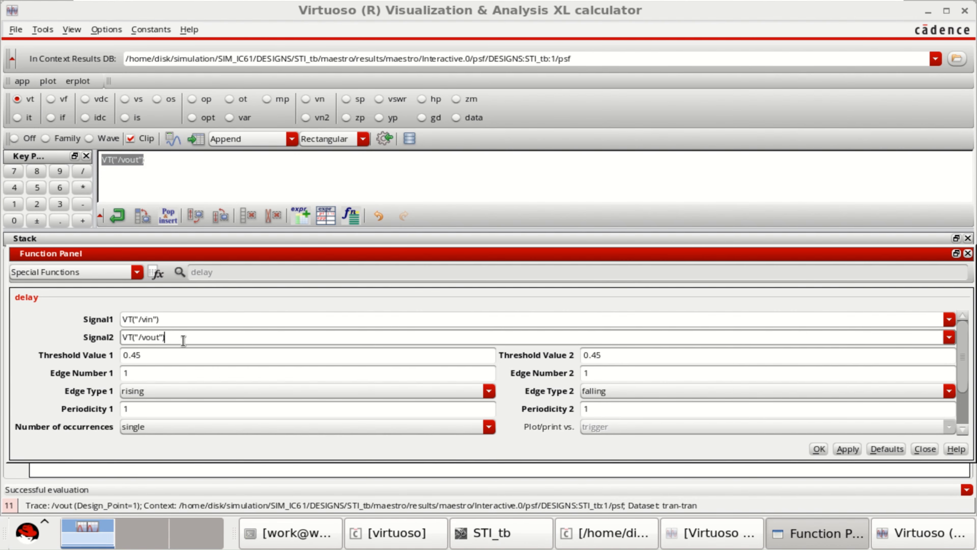
Build the delay expression with both thresholds at 0.45, rising edge 1 for vin and falling edge 1 for vout.
click(181, 320)
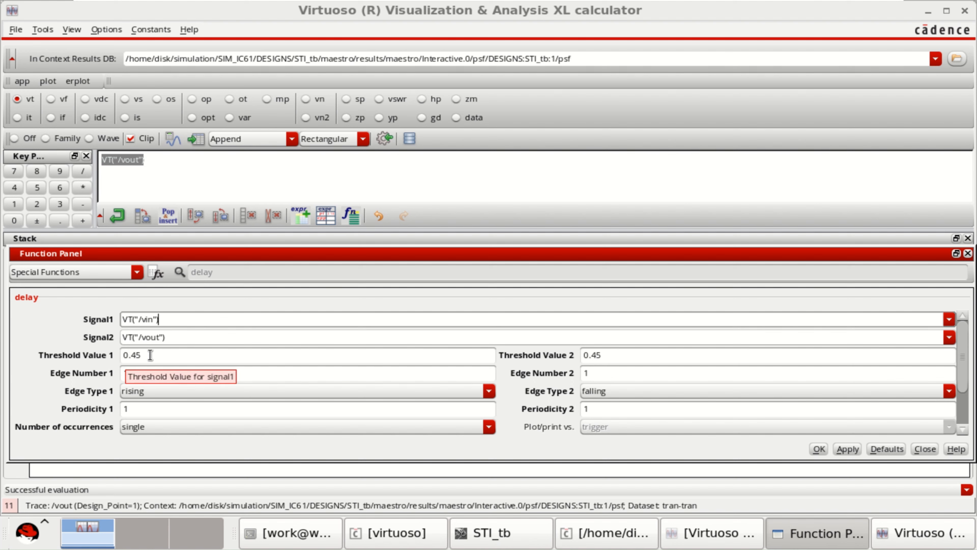
click(617, 354)
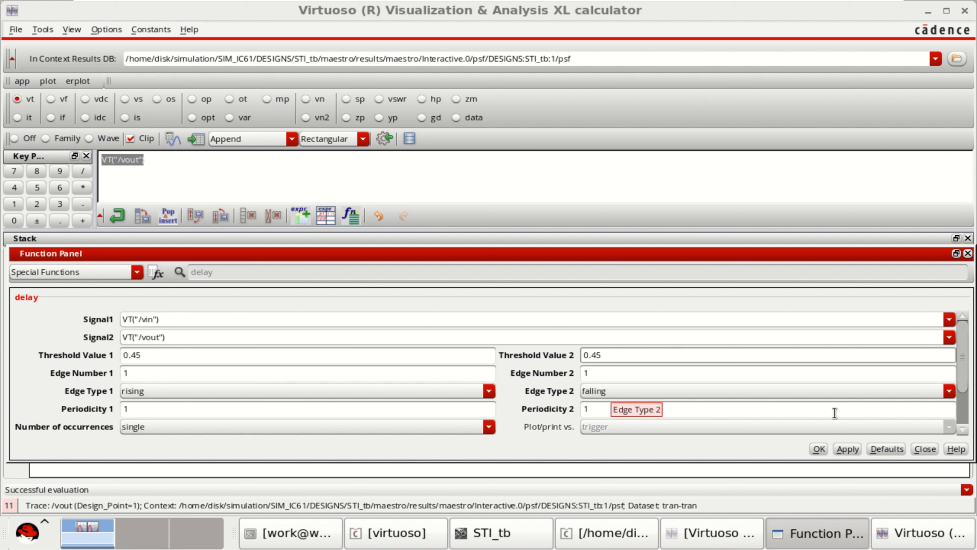
click(819, 449)
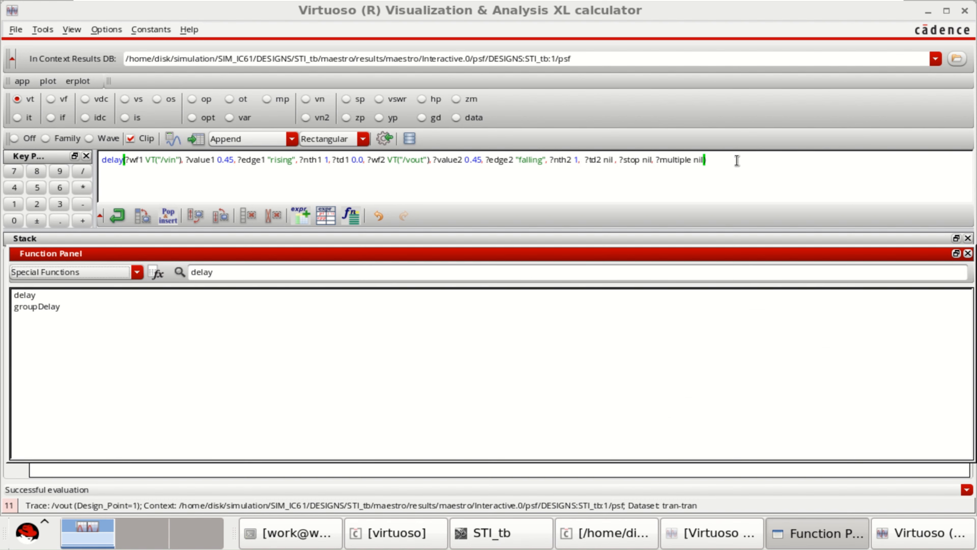
drag(735, 160, 101, 165)
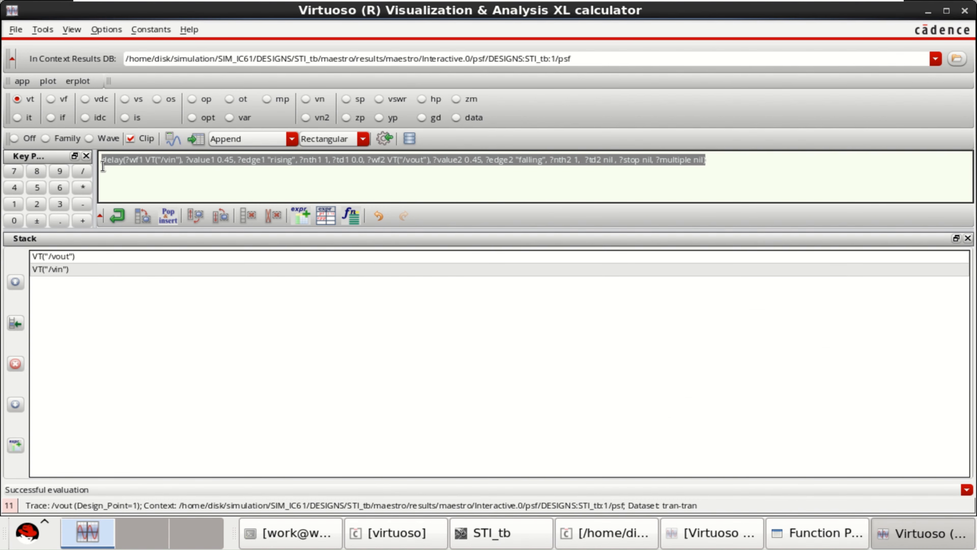
Send the delay expression to the ADE outputs and evaluate it in a table, closing the table and the calculator.
click(386, 138)
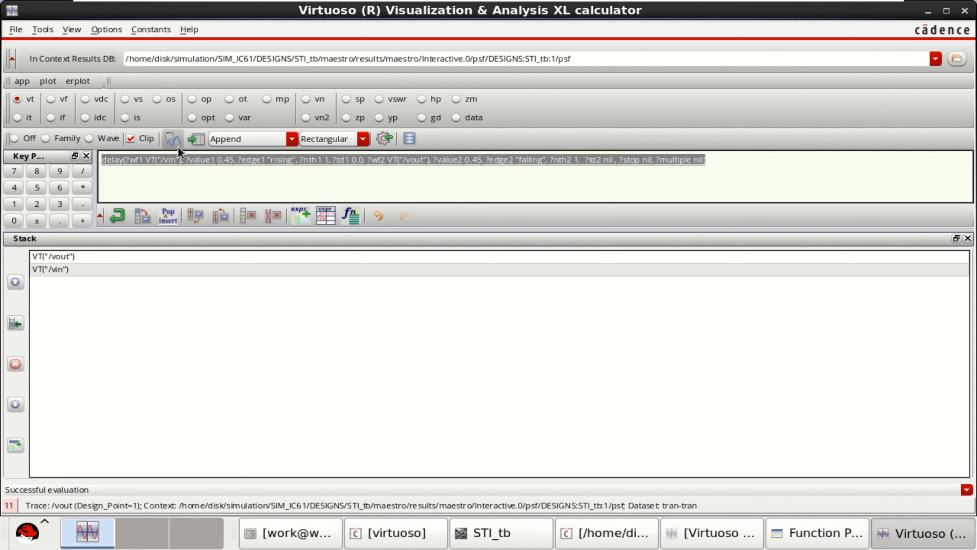
click(196, 140)
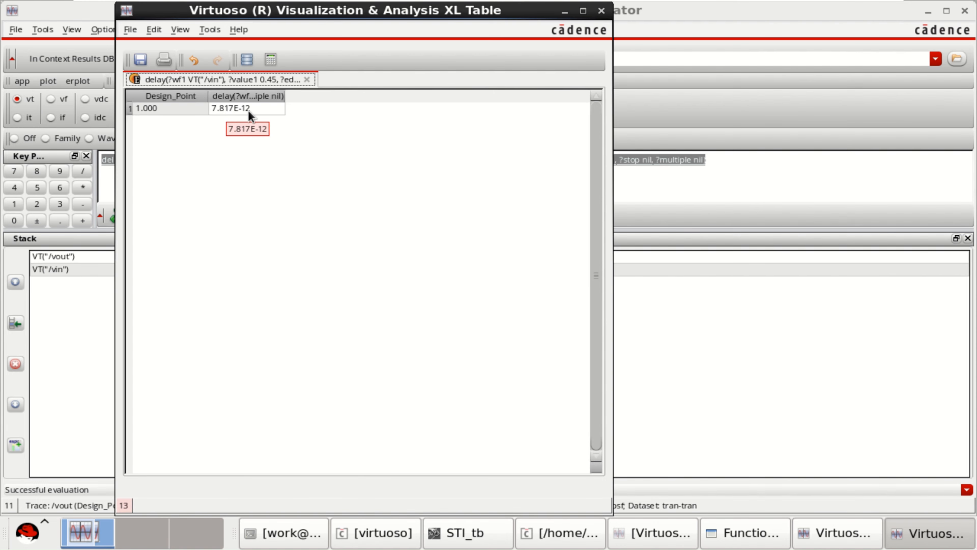
click(602, 10)
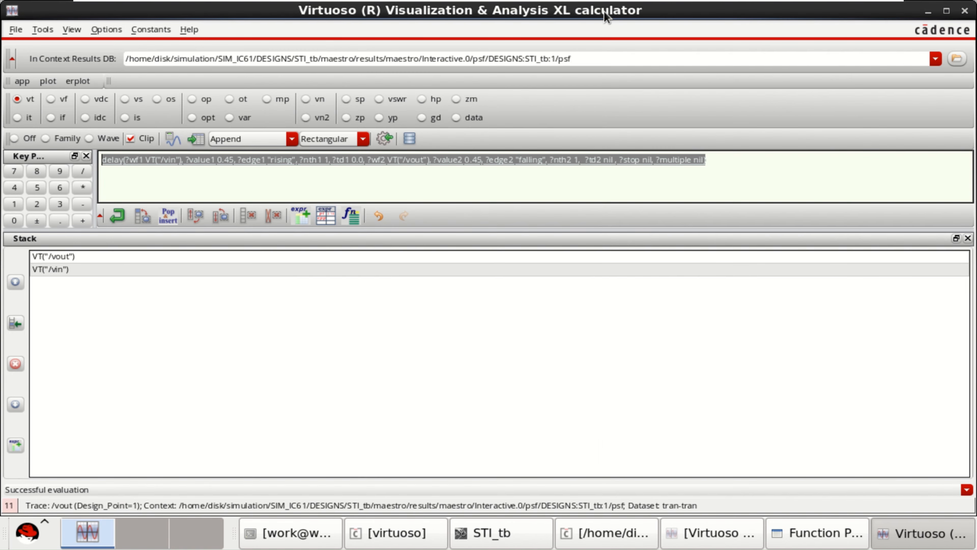
click(965, 11)
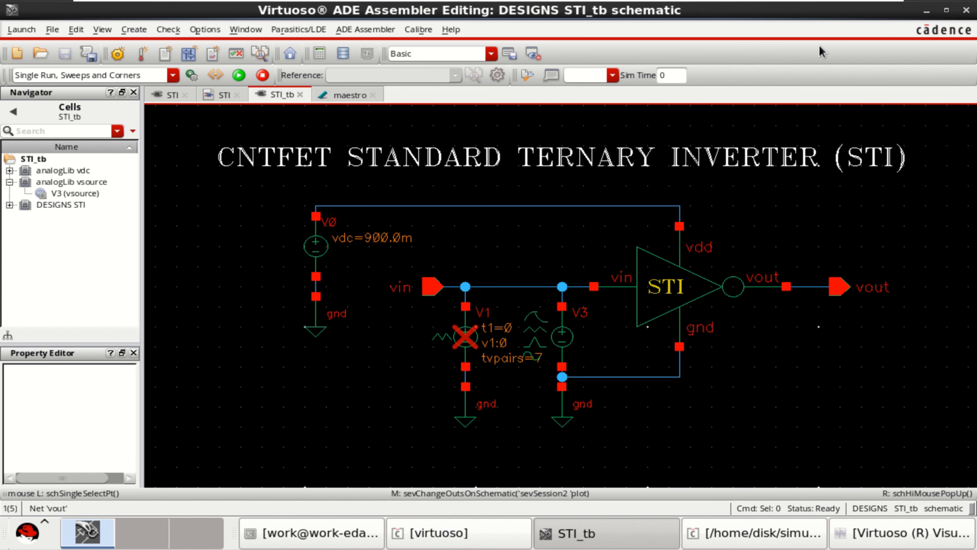
Open the DESIGNS:STI_tb:1 test from maestro in ADE Explorer and run its simulation, minimizing the simulation log.
click(335, 92)
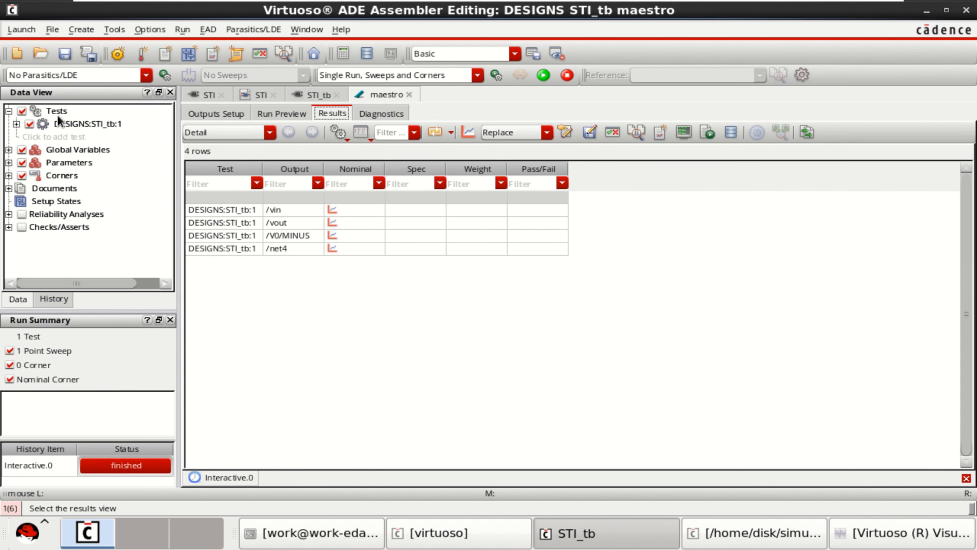
double_click(43, 125)
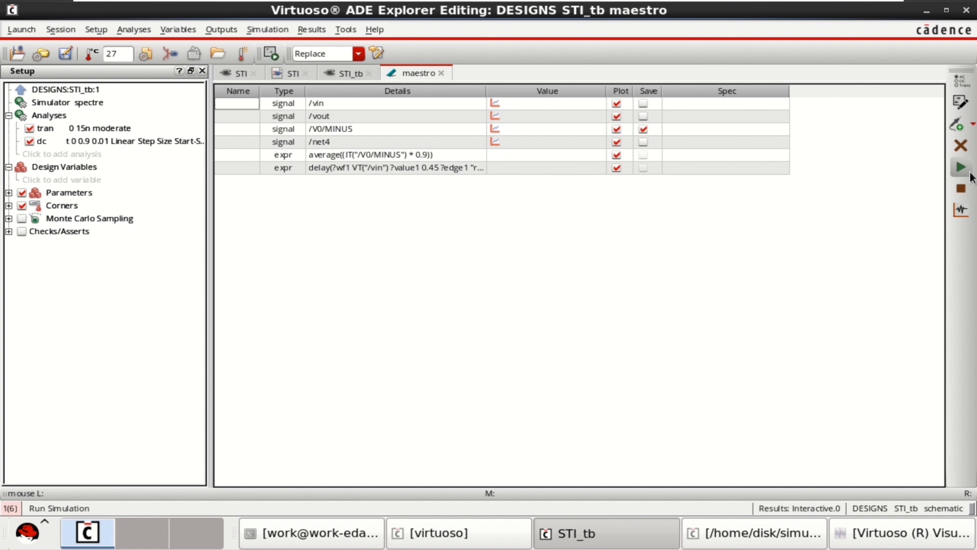
click(961, 167)
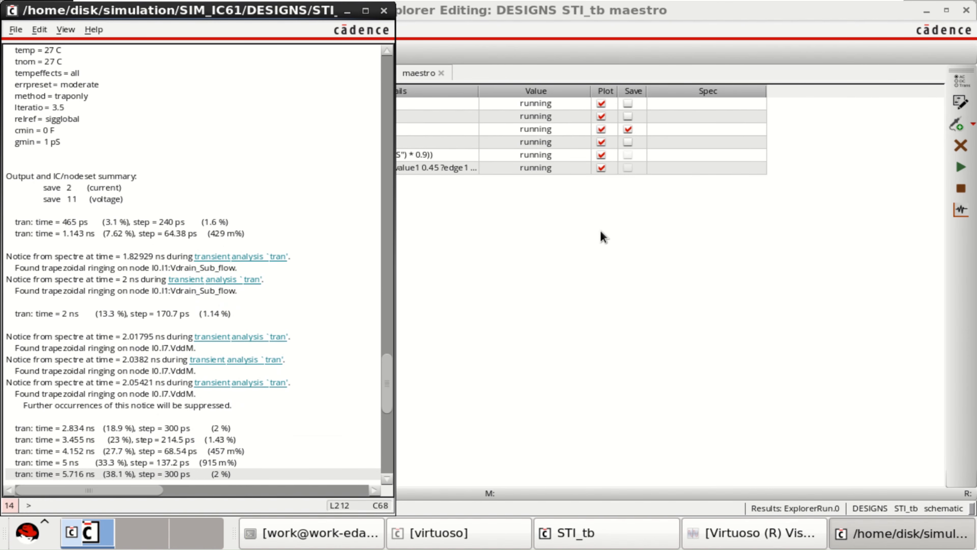
click(347, 11)
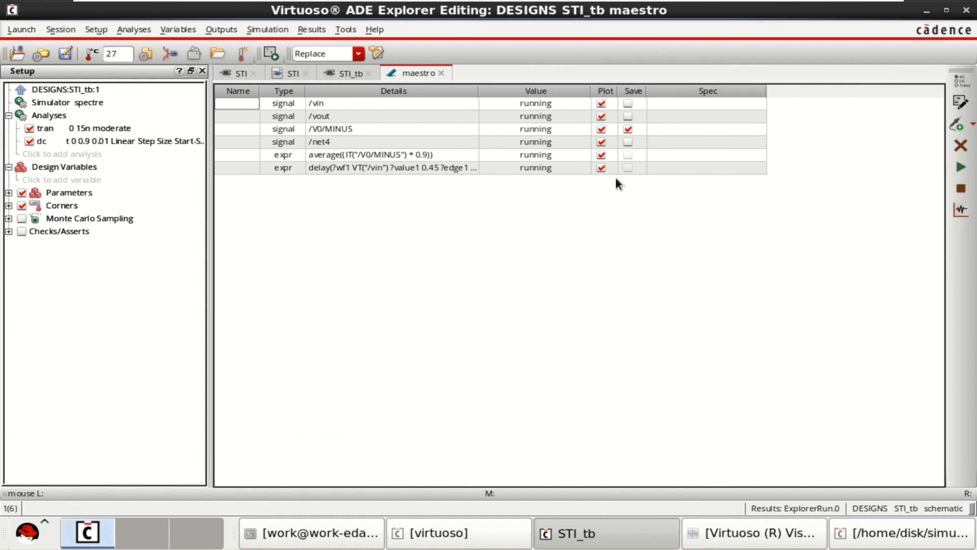
Return to the ADE Assembler view of maestro and plot all outputs of the ExplorerRun.0 results.
click(22, 89)
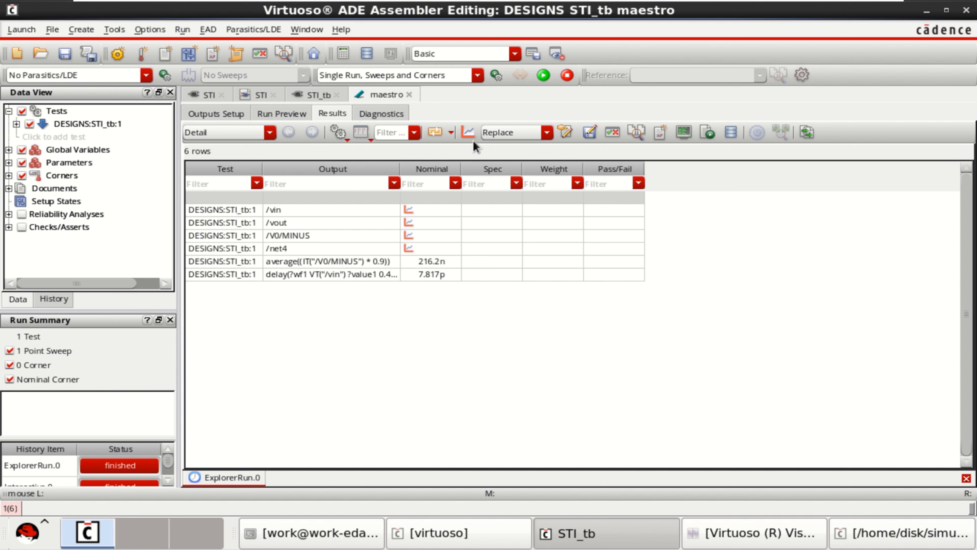
click(468, 132)
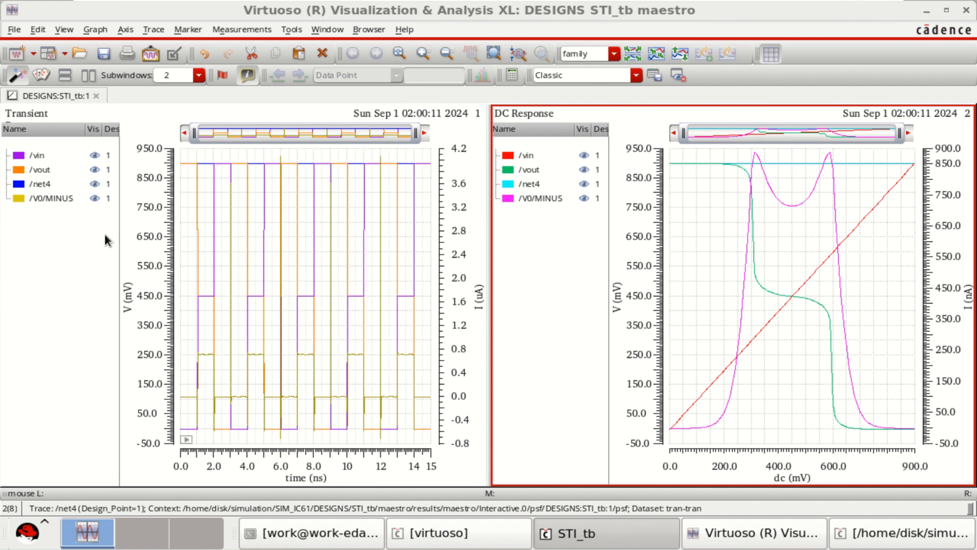
Highlight the /vin and /vout traces together in the transient plot, and /vout, /vin and /net4 one by one in the DC response.
click(37, 155)
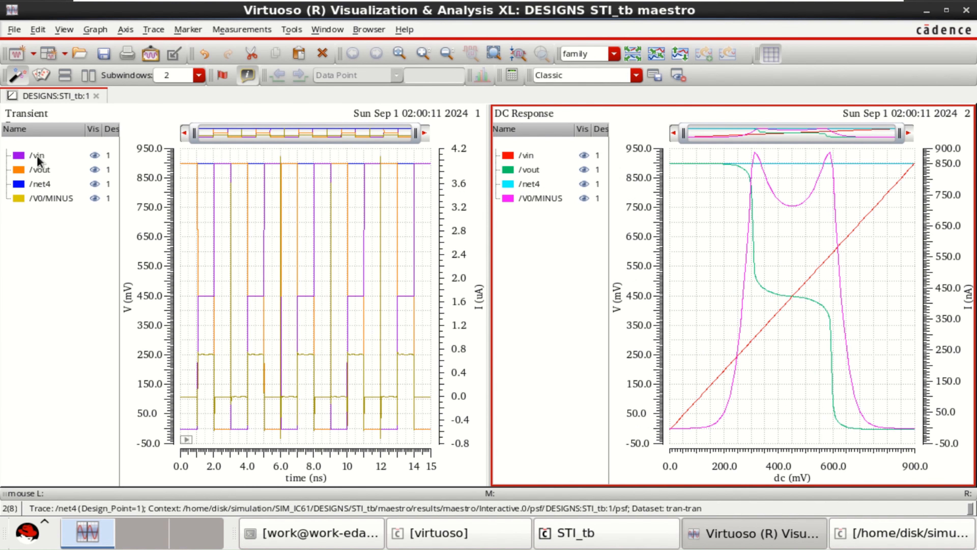
ctrl+click(42, 171)
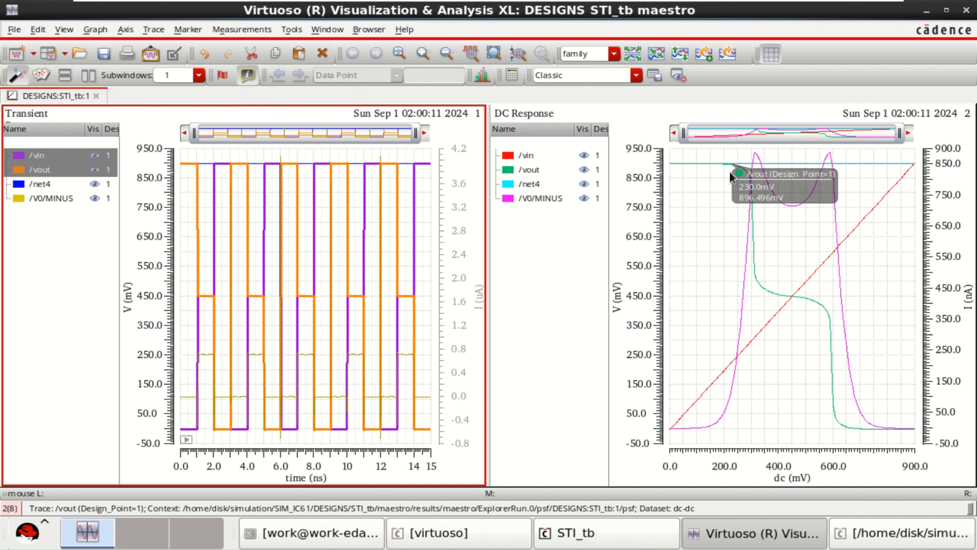
click(523, 171)
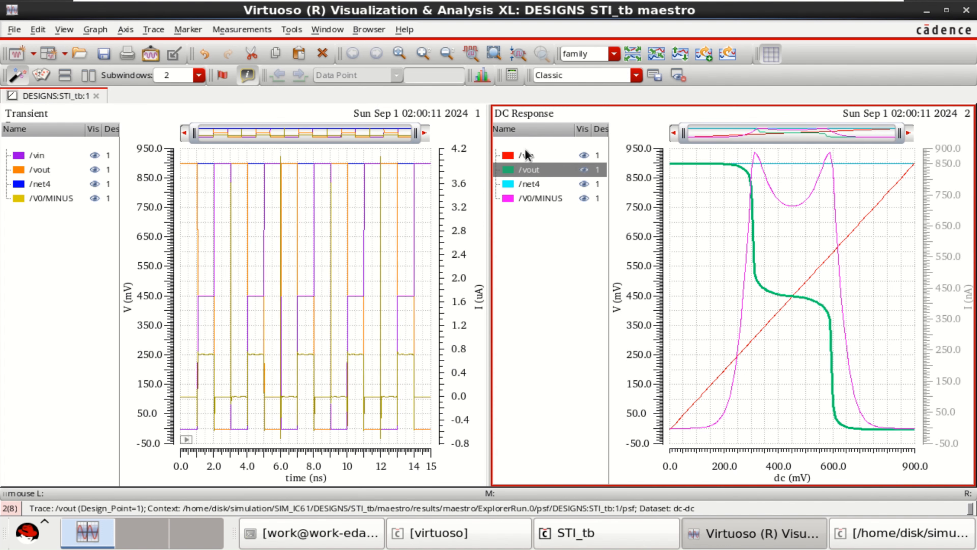
click(525, 157)
click(524, 181)
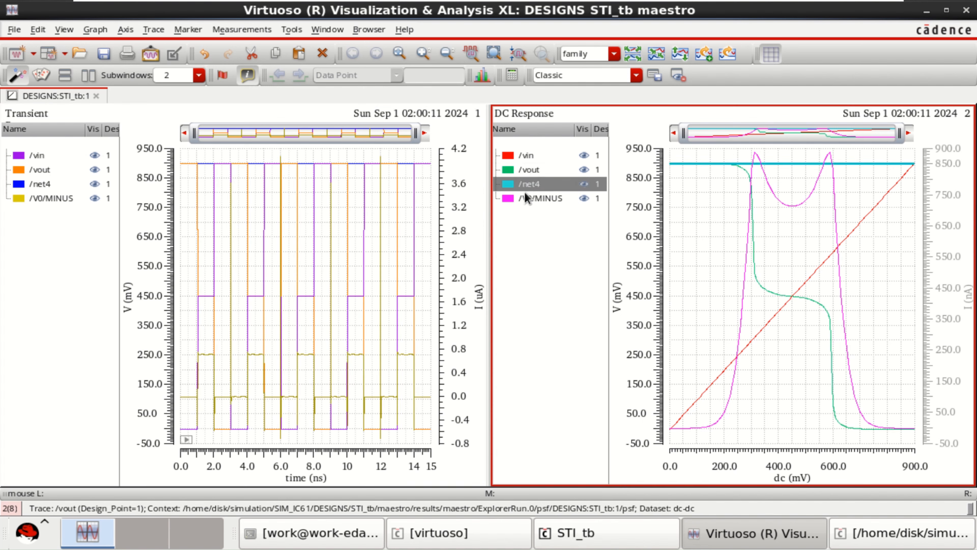